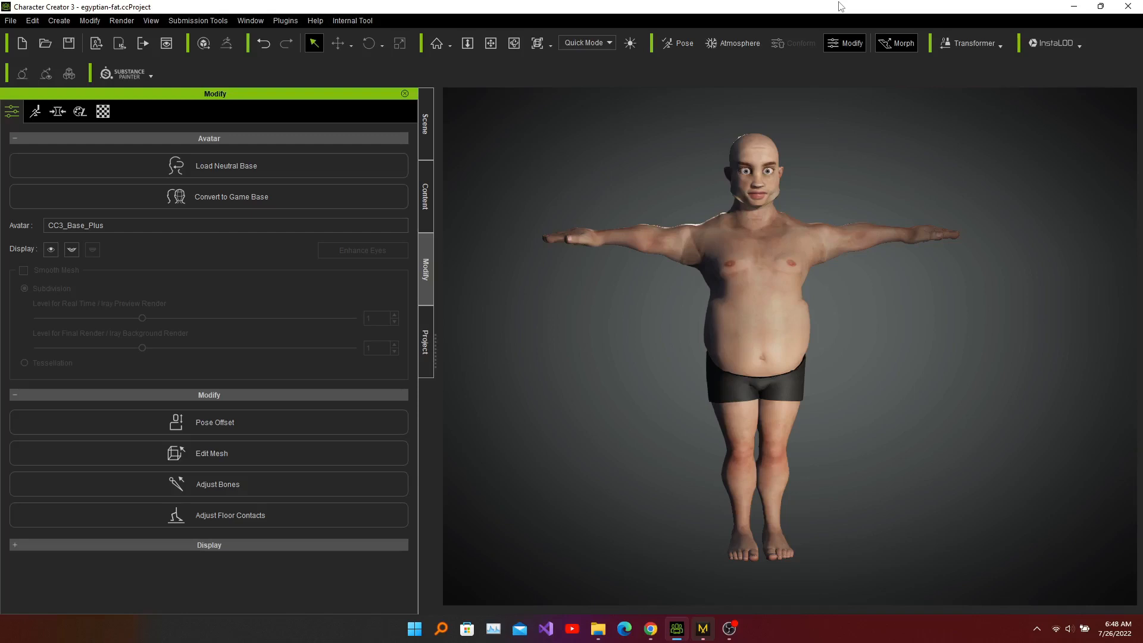
Look at the exported fat-egyptian.obj in the CC3 folder, then minimize the folder window
{"action": "left_click", "coordinate": [597, 562]}
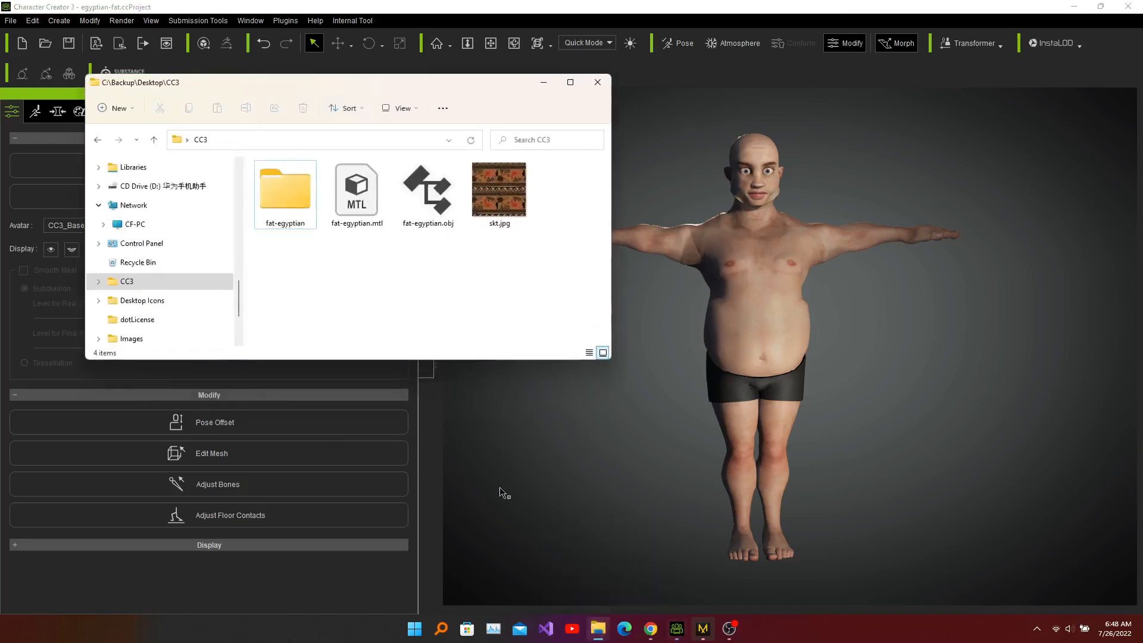
{"action": "left_click", "coordinate": [430, 202]}
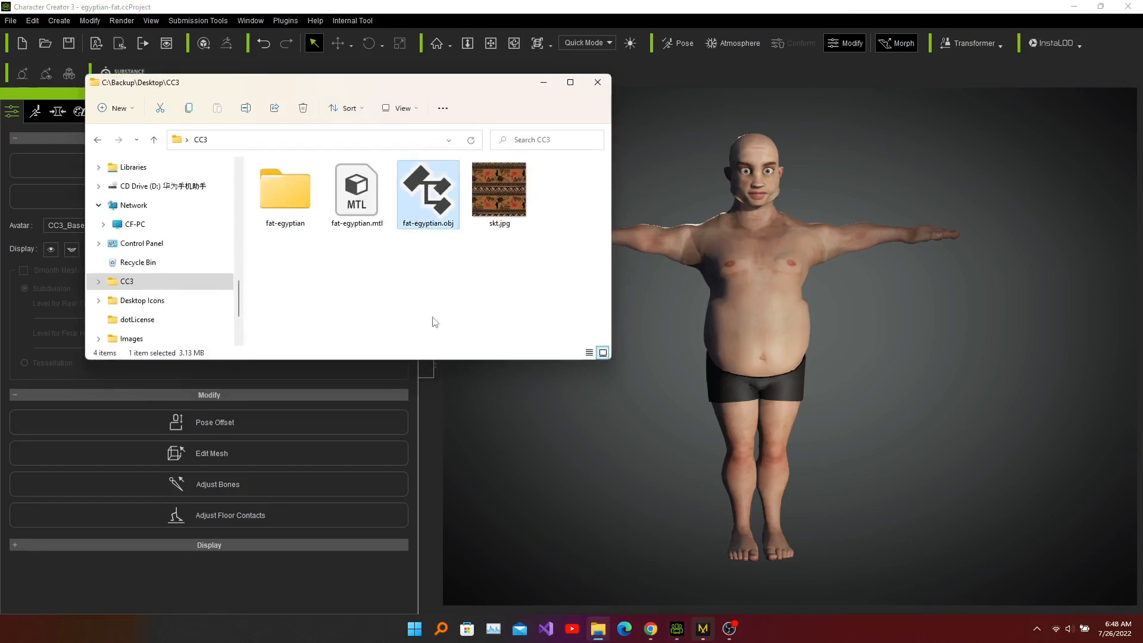
{"action": "left_click", "coordinate": [543, 87]}
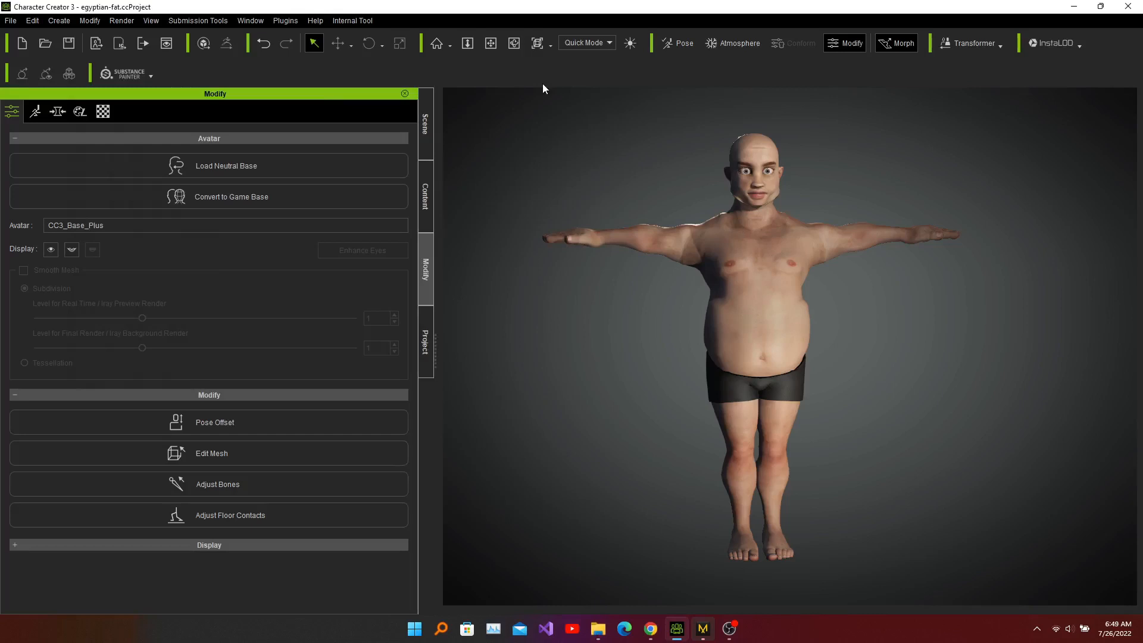
Switch to Marvelous Designer and import fat-egyptian.obj as an avatar, keeping the default millimetre scale at 100%
{"action": "left_click", "coordinate": [704, 630]}
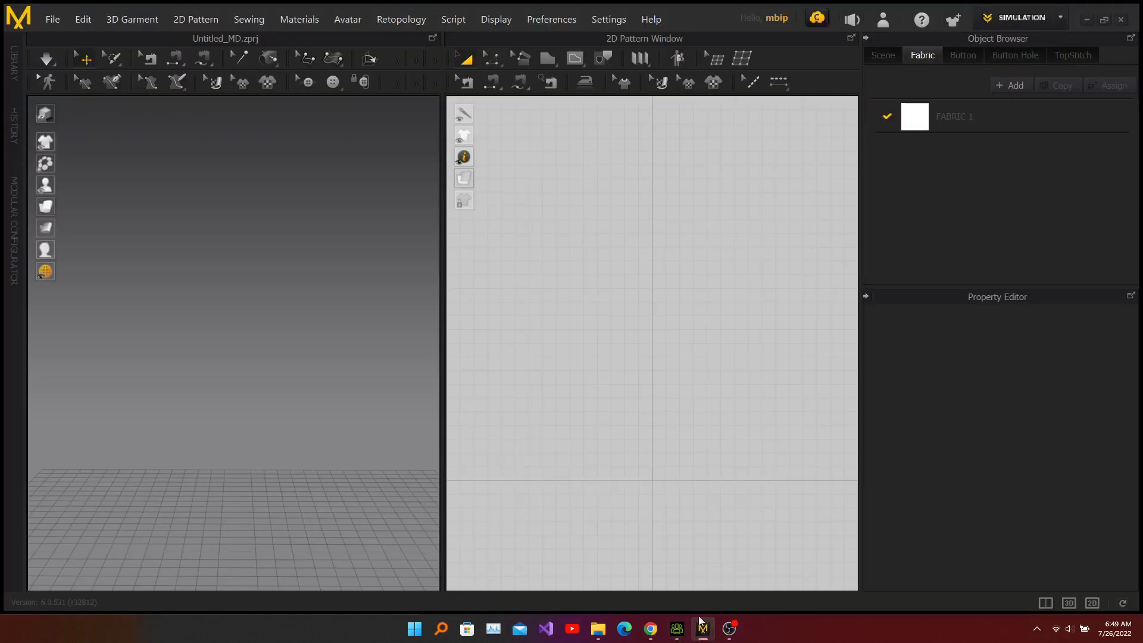
{"action": "left_click", "coordinate": [53, 19]}
{"action": "mouse_move", "coordinate": [95, 138]}
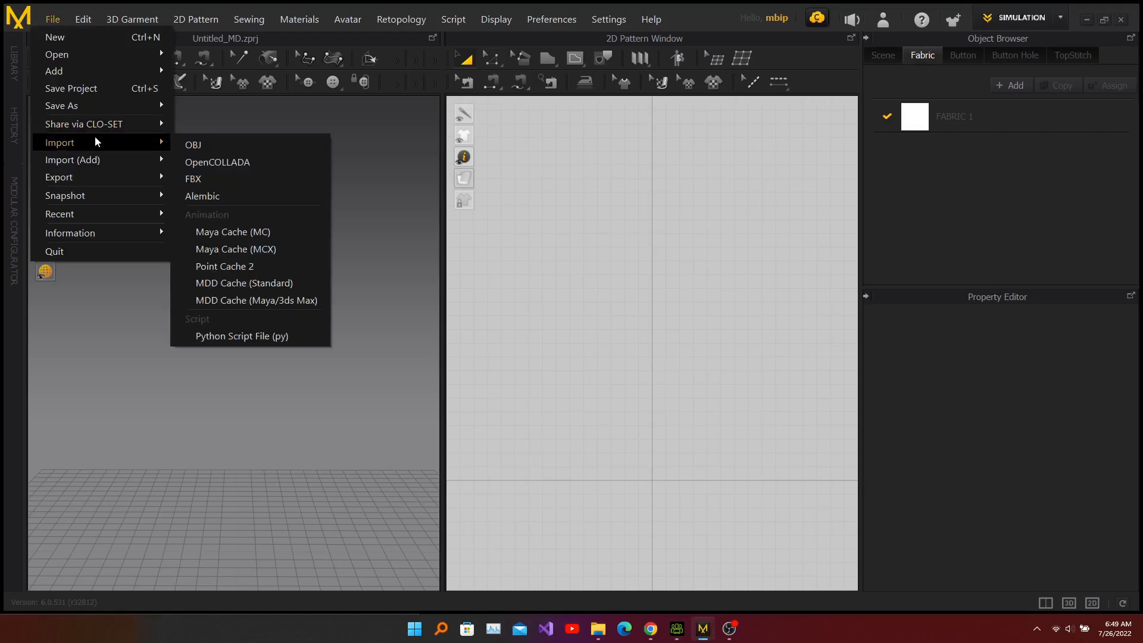
{"action": "left_click", "coordinate": [224, 145]}
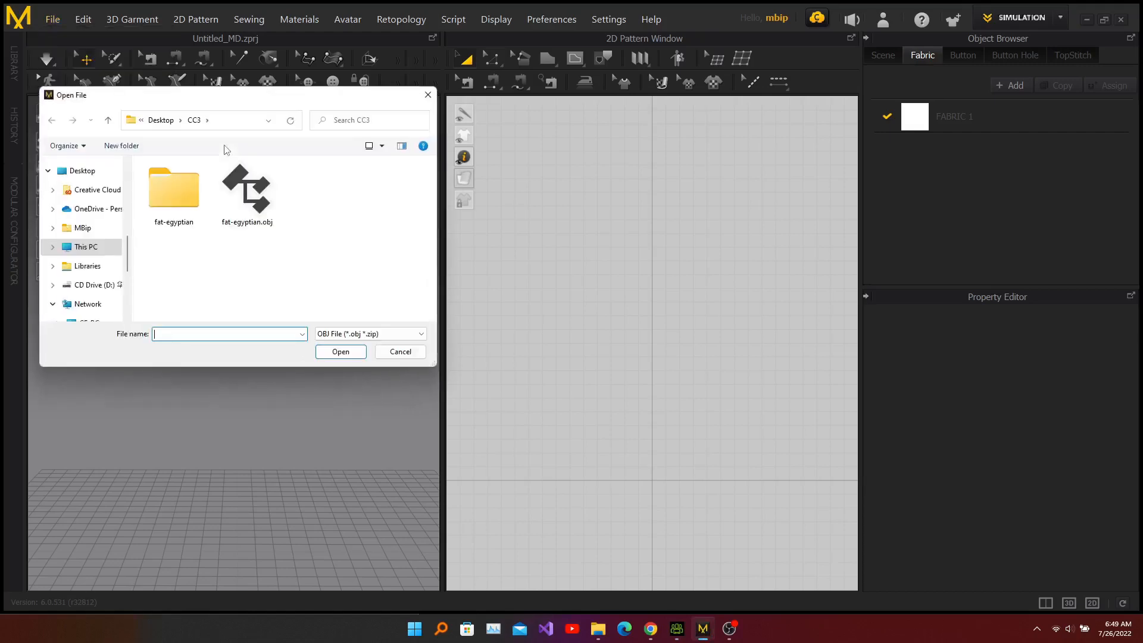
{"action": "left_click", "coordinate": [242, 201]}
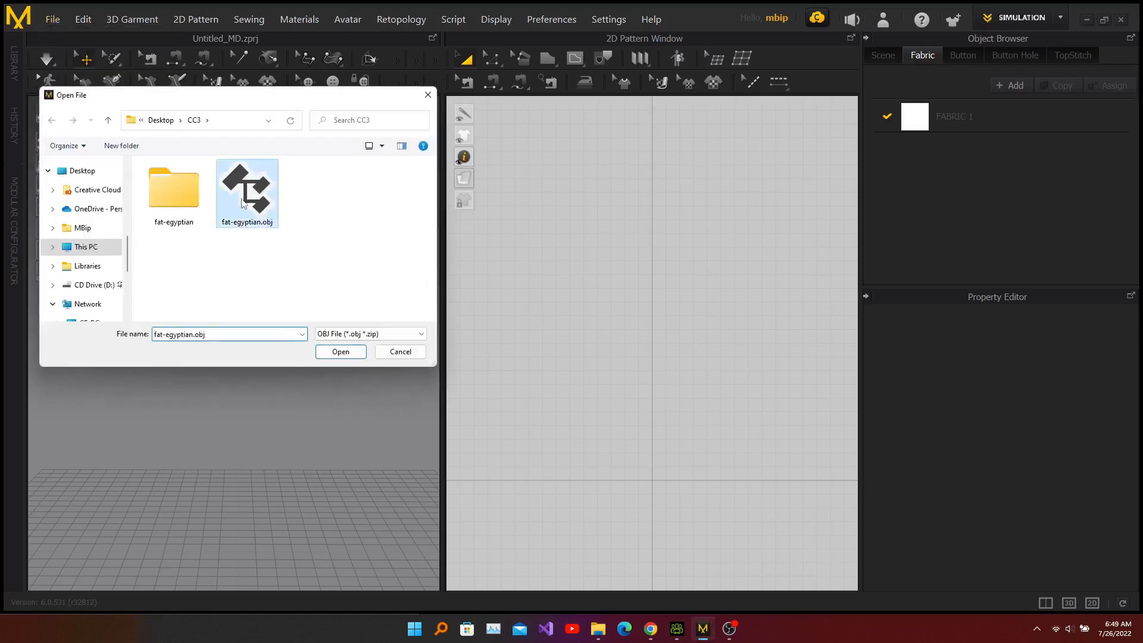
{"action": "left_click", "coordinate": [340, 351]}
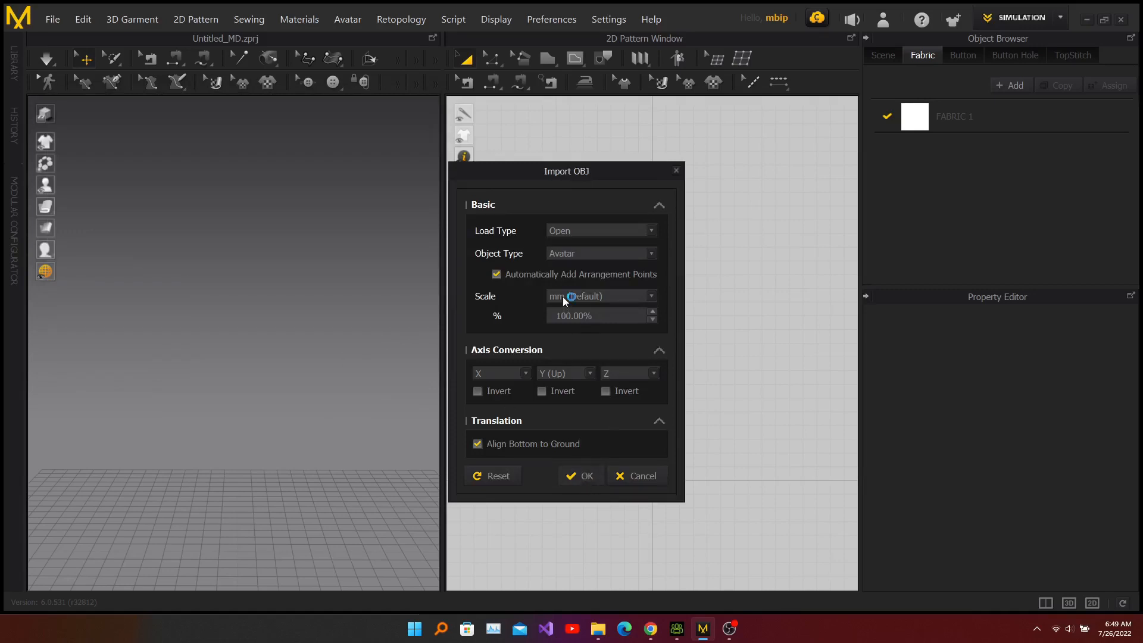
{"action": "left_click", "coordinate": [577, 476]}
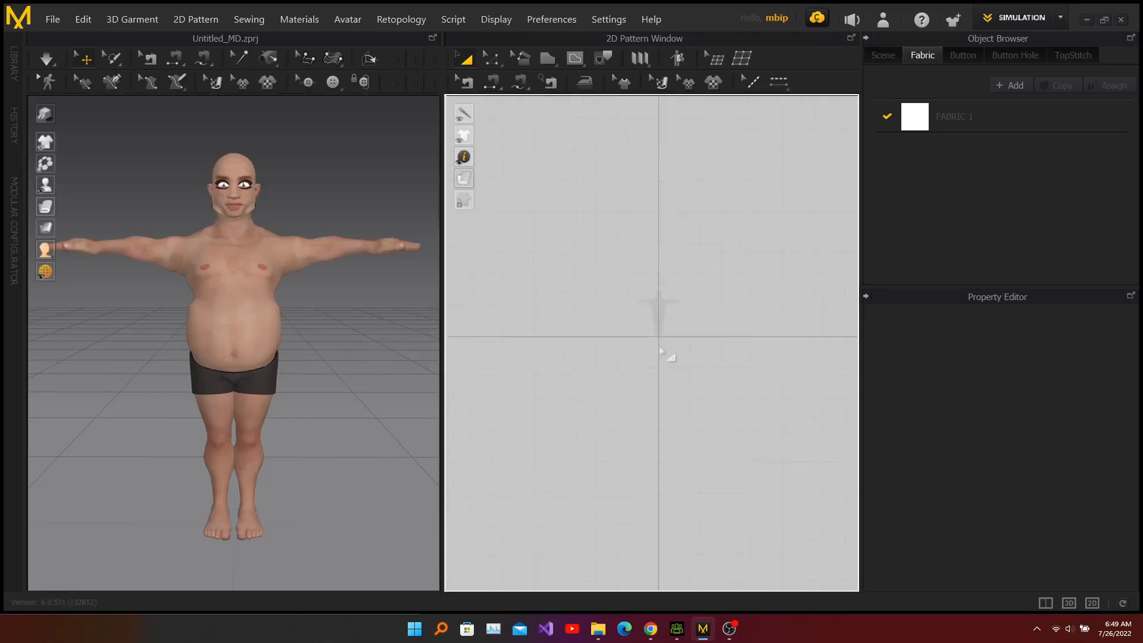
{"action": "middle_click_drag", "start_coordinate": [664, 375], "coordinate": [660, 375]}
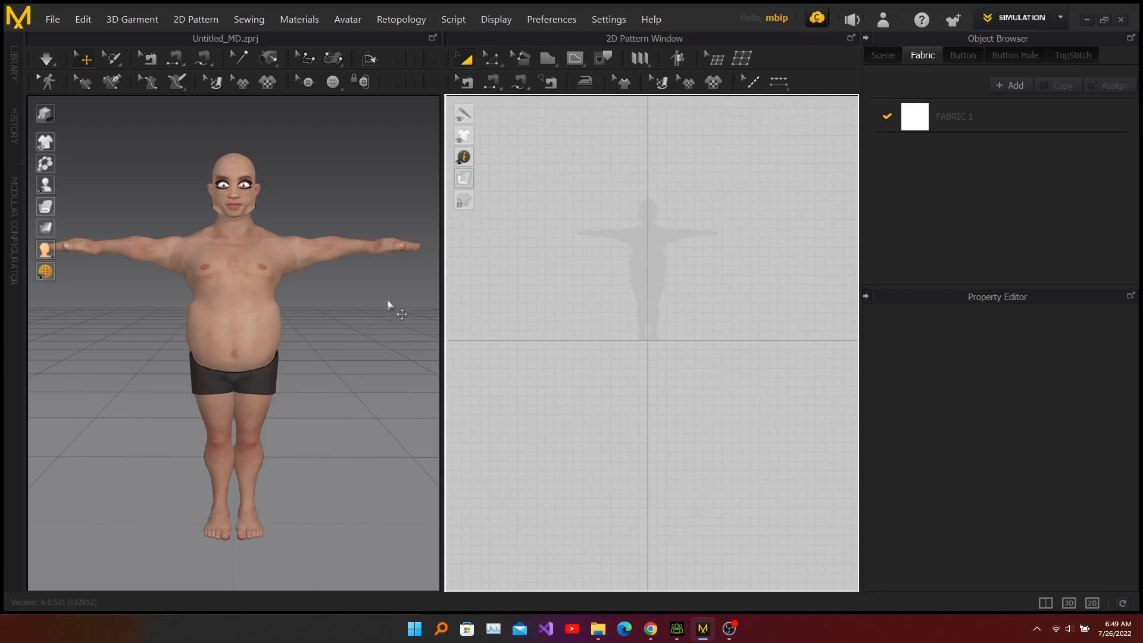
{"action": "mouse_move", "coordinate": [393, 306]}
{"action": "right_mouse_down"}
{"action": "mouse_move", "coordinate": [291, 296]}
{"action": "mouse_move", "coordinate": [371, 300]}
{"action": "right_mouse_up"}
{"action": "scroll", "coordinate": [329, 311], "scroll_direction": "up", "scroll_amount": 3}
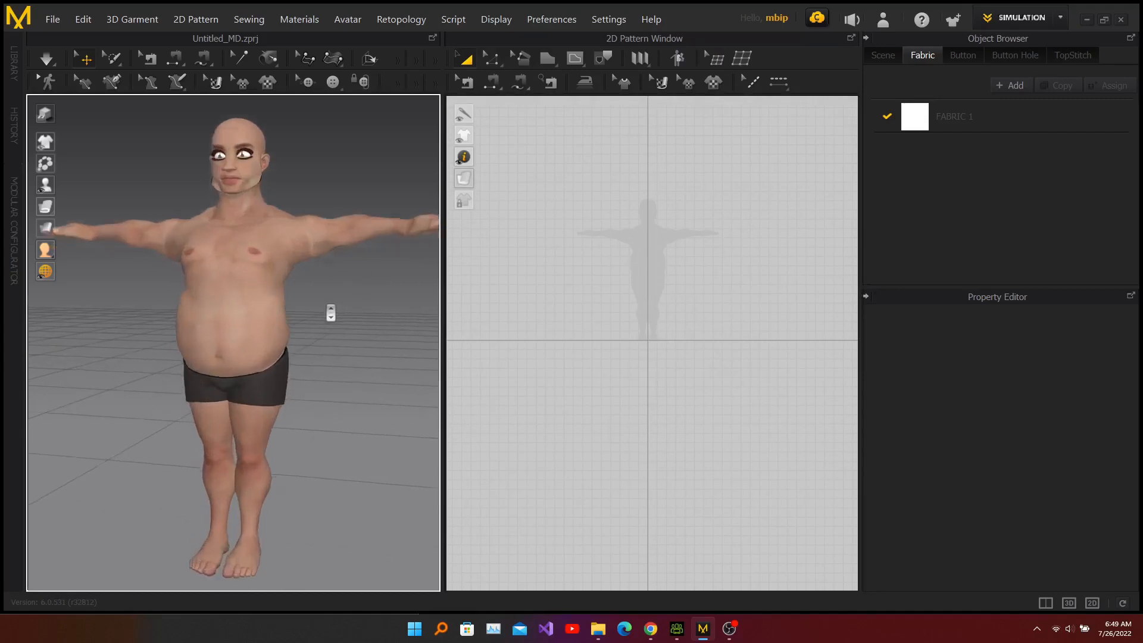
{"action": "scroll", "coordinate": [331, 312], "scroll_direction": "down", "scroll_amount": 5}
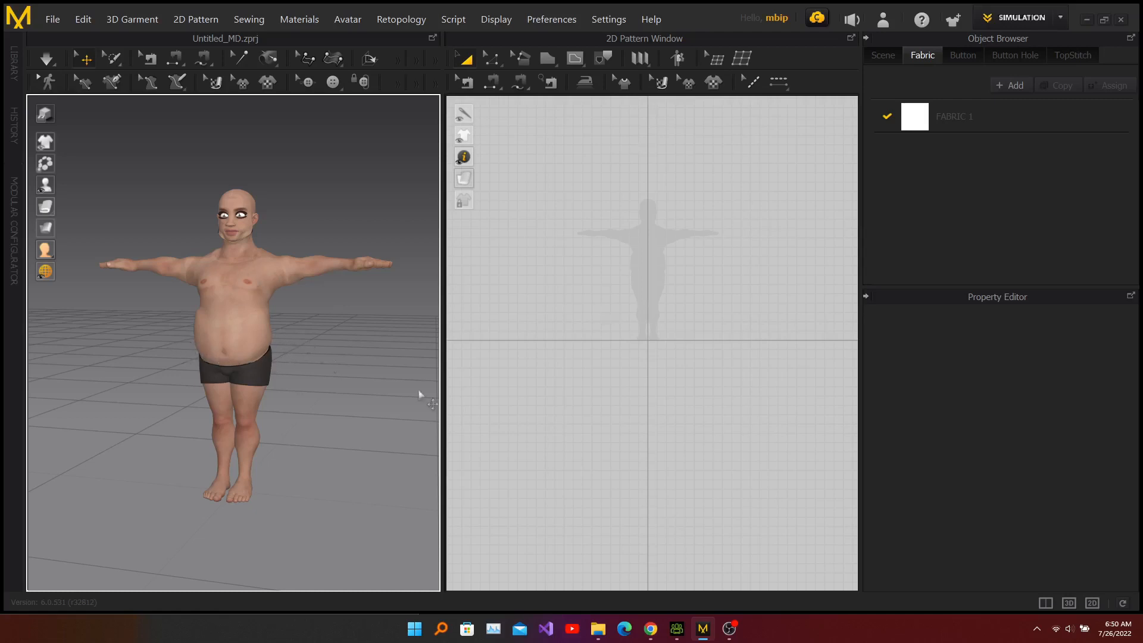
Draw a closed six-point tapered polygon pattern against the avatar silhouette's centreline, with a waist about 4 cm, upper sides about 2 cm and a hem about 1 cm
{"action": "scroll", "coordinate": [655, 208], "scroll_direction": "up", "scroll_amount": 2}
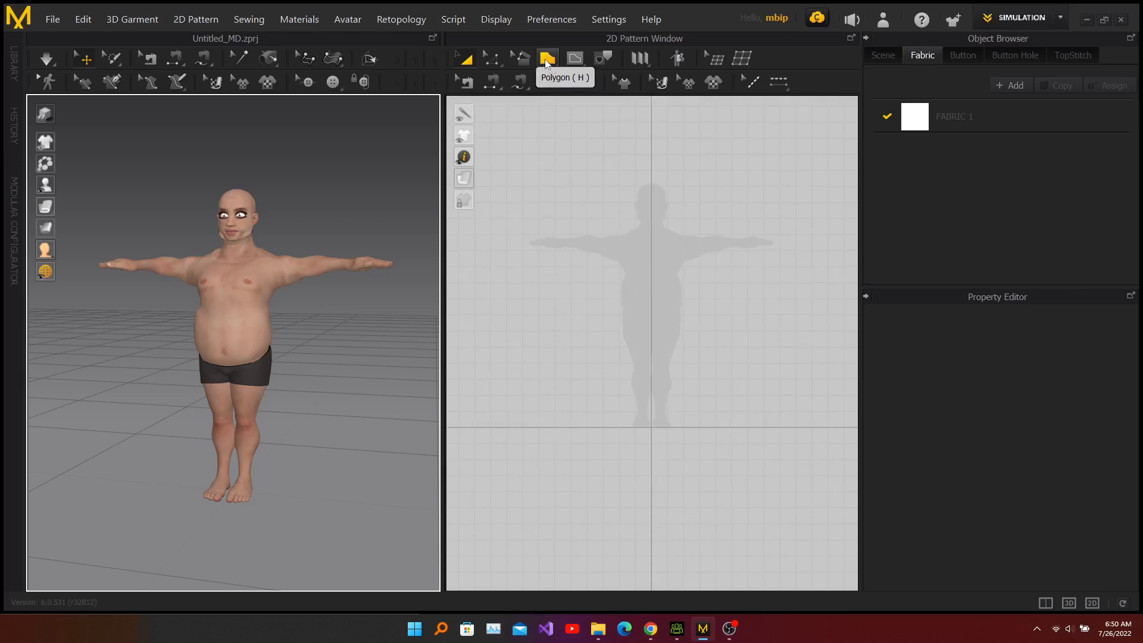
{"action": "left_click", "coordinate": [623, 256]}
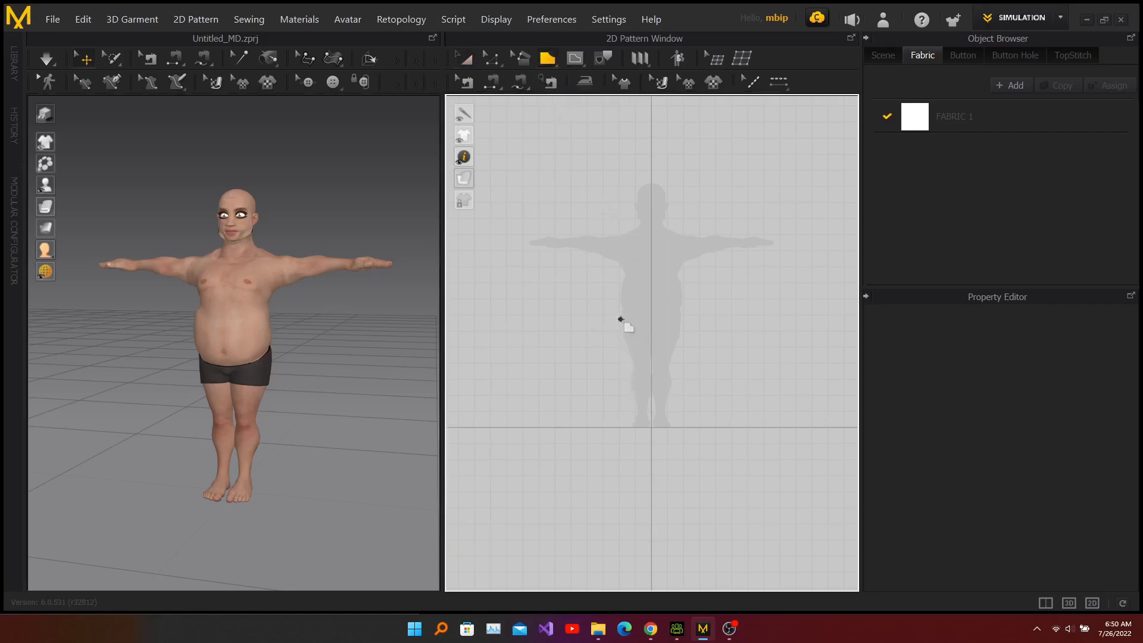
{"action": "left_click", "coordinate": [588, 300]}
{"action": "left_click", "coordinate": [651, 299]}
{"action": "left_click", "coordinate": [651, 331]}
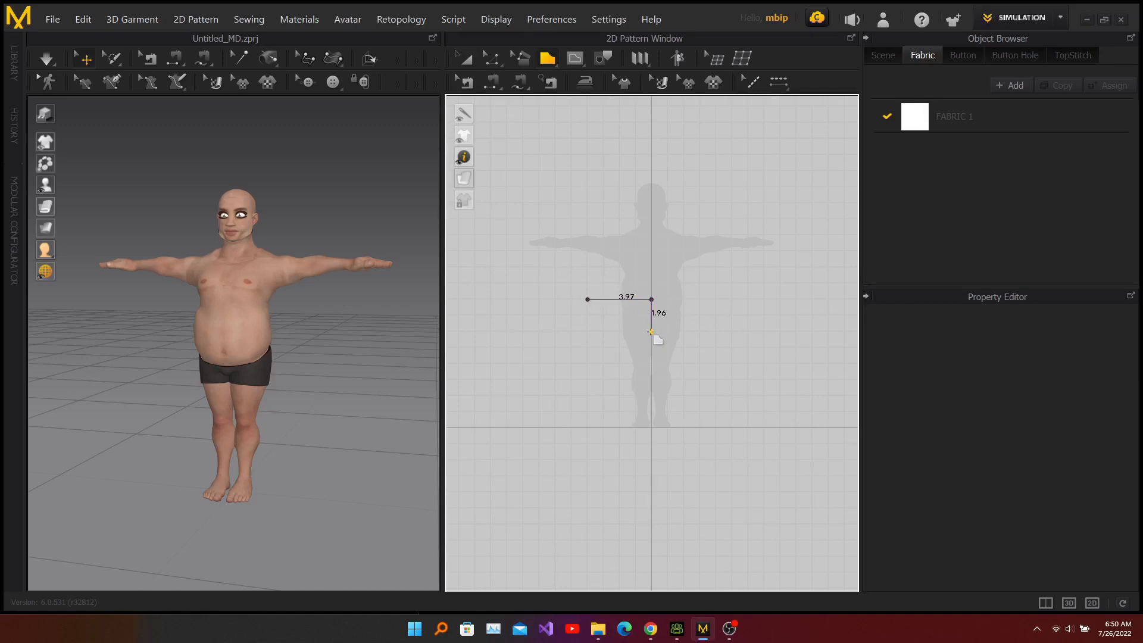
{"action": "left_click", "coordinate": [619, 396]}
{"action": "left_click", "coordinate": [602, 395]}
{"action": "left_click", "coordinate": [587, 331]}
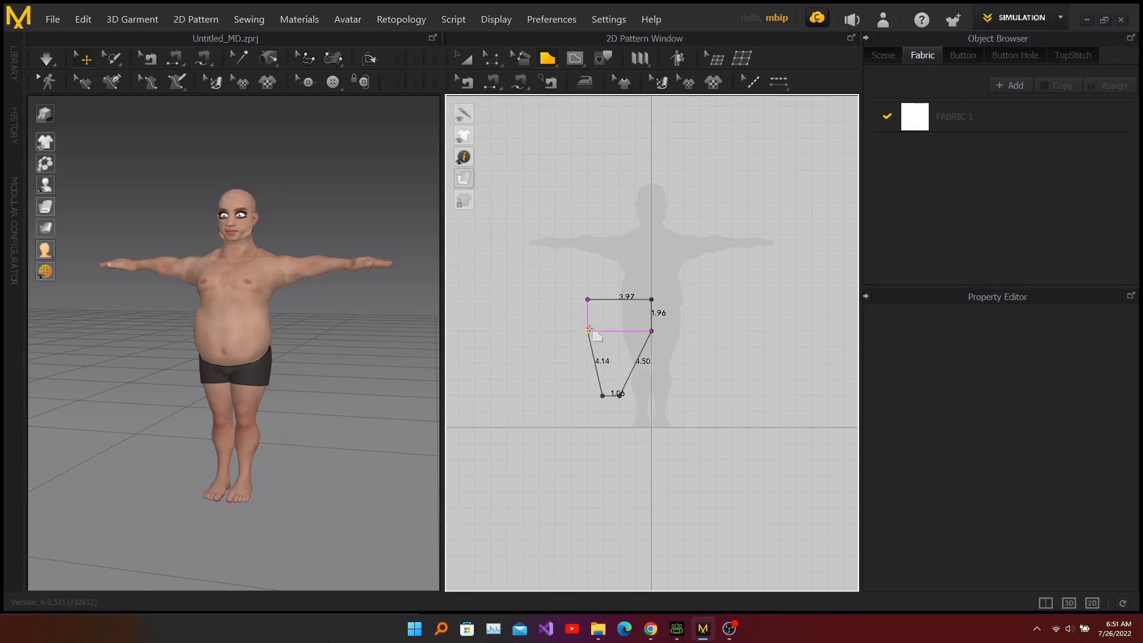
{"action": "left_click", "coordinate": [589, 299]}
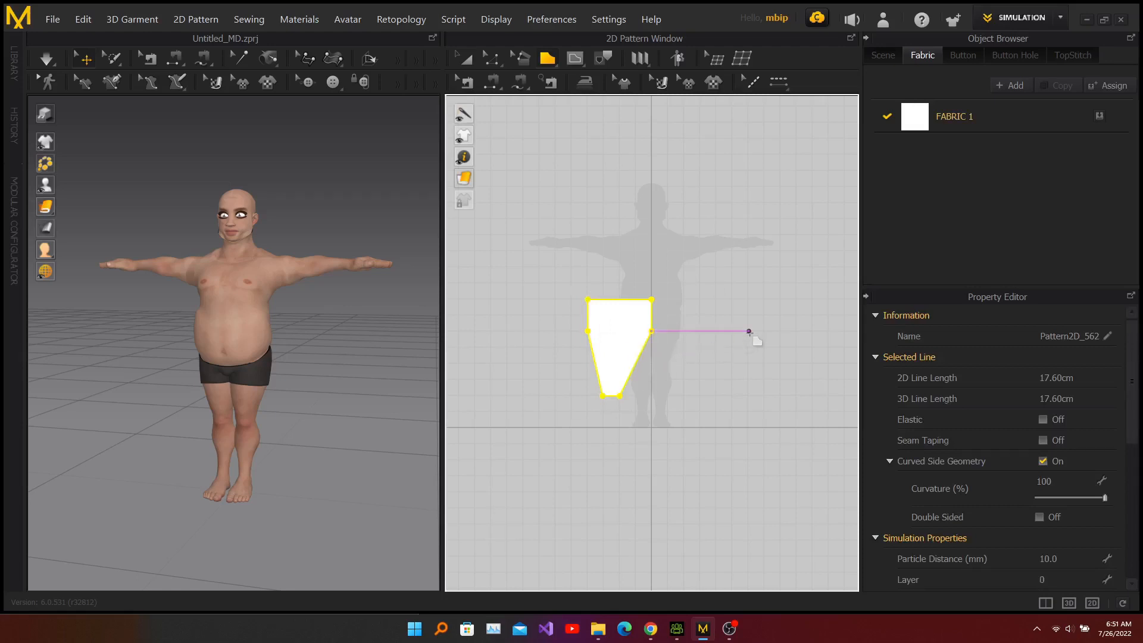
{"action": "key", "text": "a"}
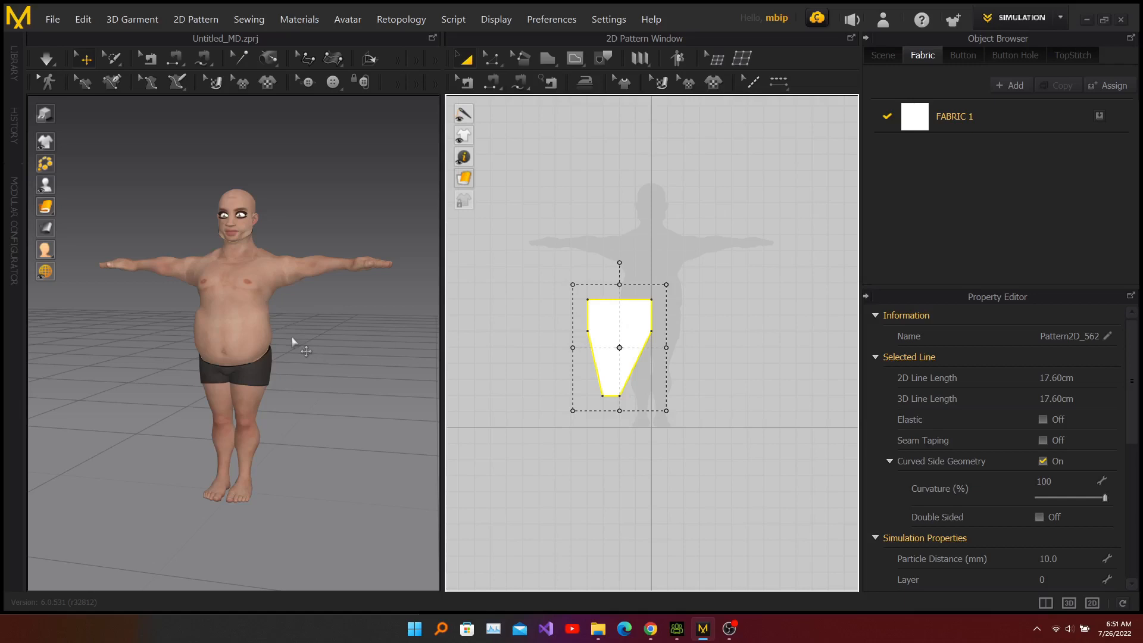
Move the polygon pattern in the 3D scene so it hangs in front of one side of the avatar's lower body
{"action": "scroll", "coordinate": [295, 343], "scroll_direction": "down", "scroll_amount": 3}
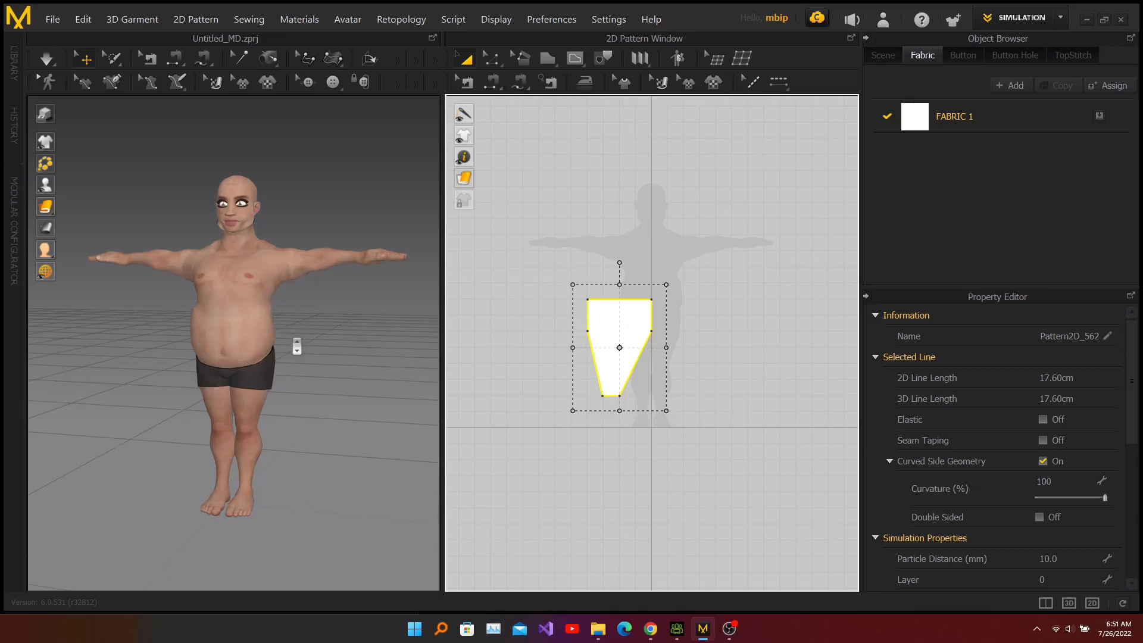
{"action": "scroll", "coordinate": [297, 345], "scroll_direction": "down", "scroll_amount": 2}
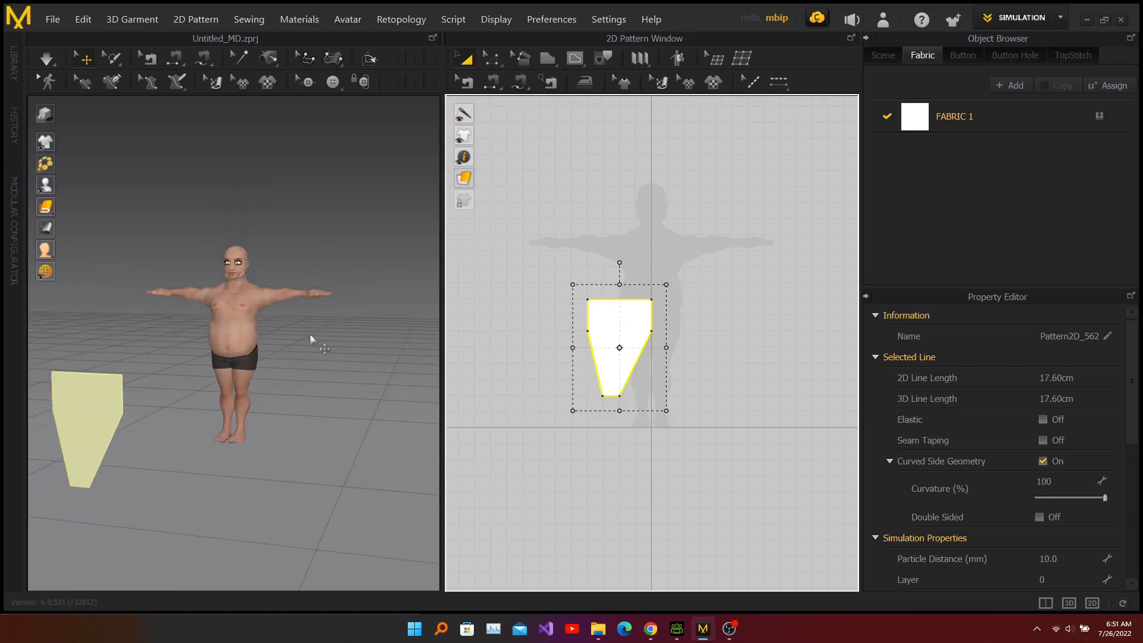
{"action": "left_click", "coordinate": [104, 391]}
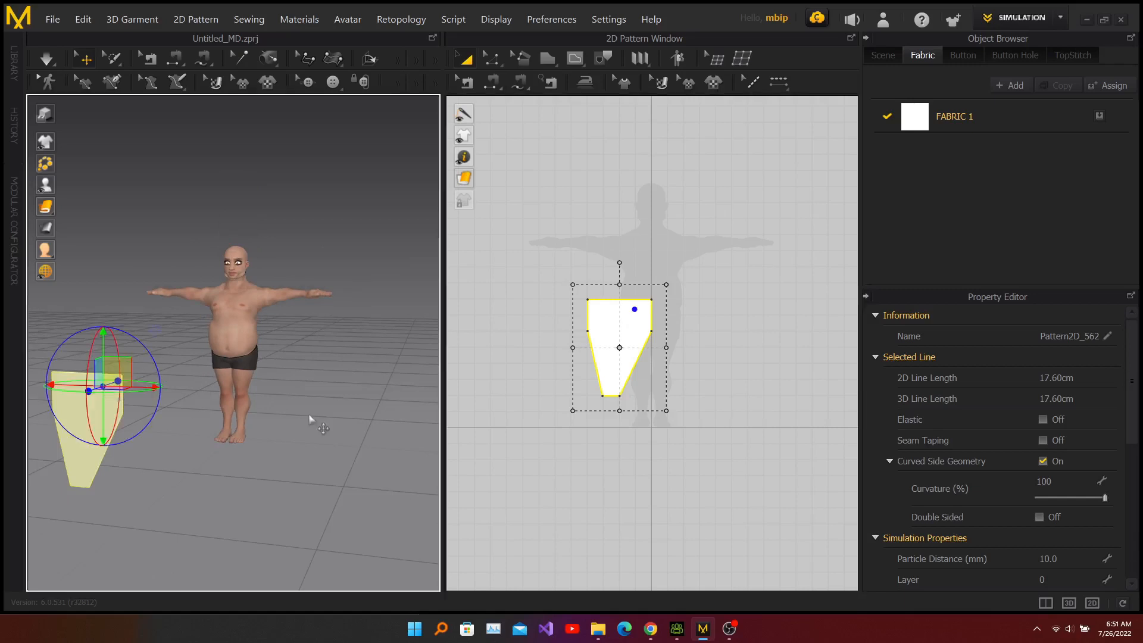
{"action": "right_click_drag", "start_coordinate": [306, 421], "coordinate": [274, 415]}
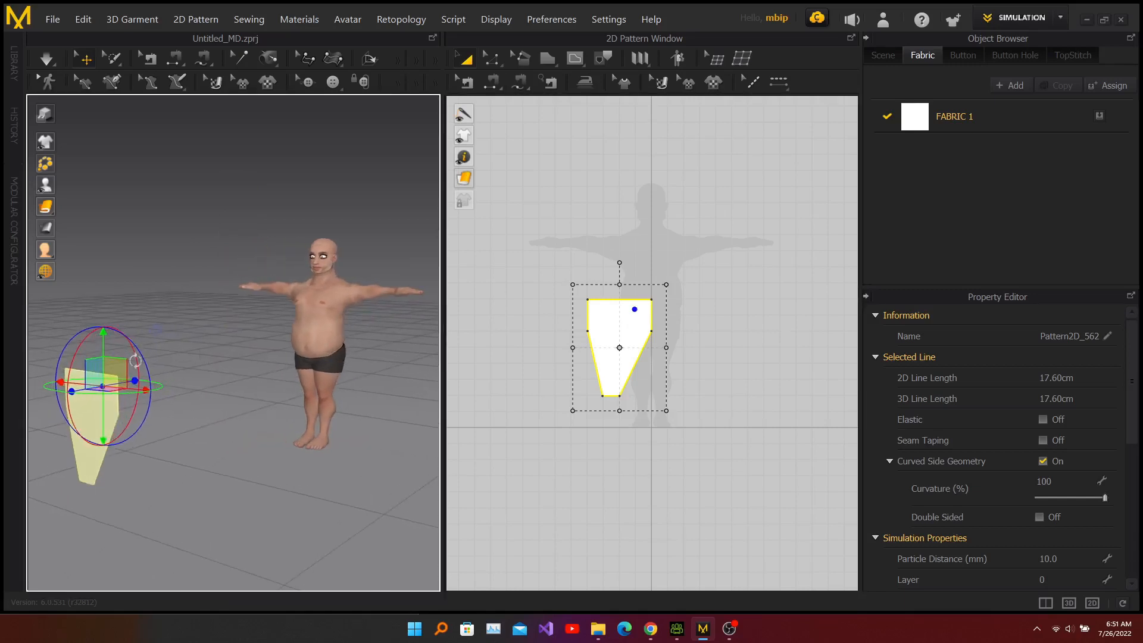
{"action": "left_click_drag", "start_coordinate": [132, 380], "coordinate": [307, 352]}
{"action": "right_click_drag", "start_coordinate": [367, 387], "coordinate": [283, 364]}
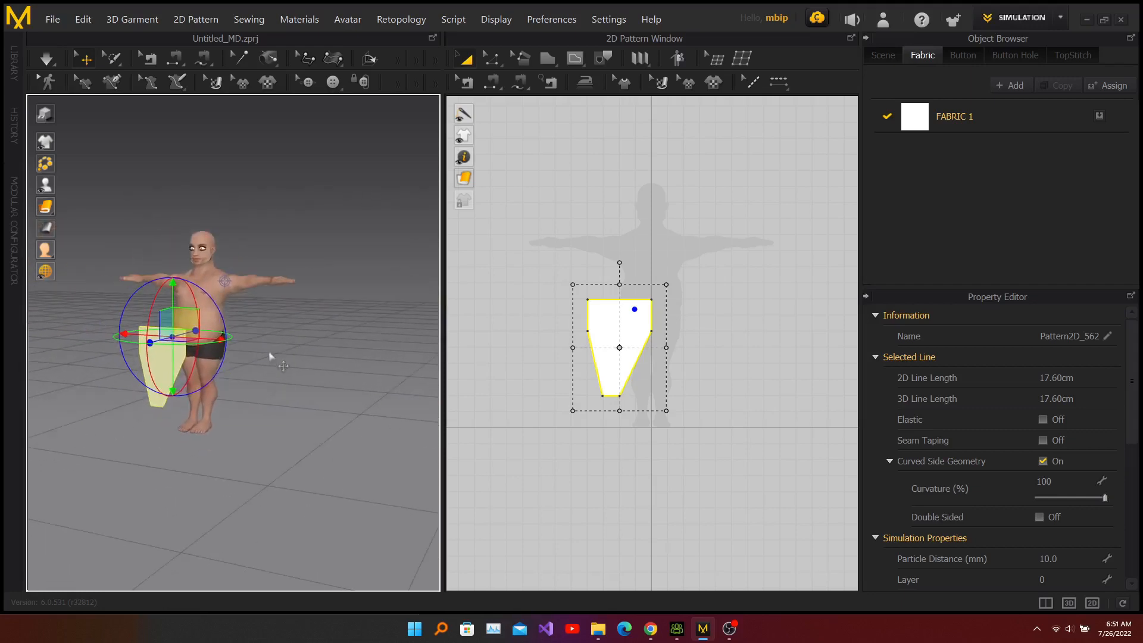
{"action": "right_click_drag", "start_coordinate": [86, 393], "coordinate": [314, 398]}
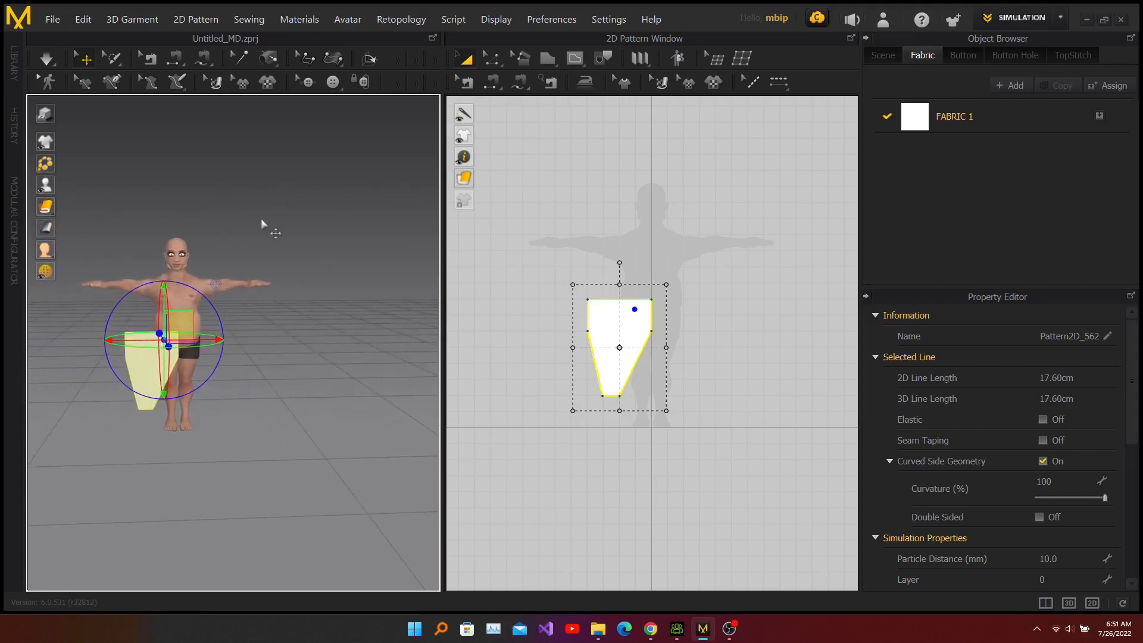
{"action": "left_click", "coordinate": [121, 445]}
{"action": "mouse_move", "coordinate": [121, 445]}
{"action": "right_mouse_down"}
{"action": "mouse_move", "coordinate": [115, 426]}
{"action": "mouse_move", "coordinate": [244, 437]}
{"action": "mouse_move", "coordinate": [63, 416]}
{"action": "mouse_move", "coordinate": [101, 435]}
{"action": "right_mouse_up"}
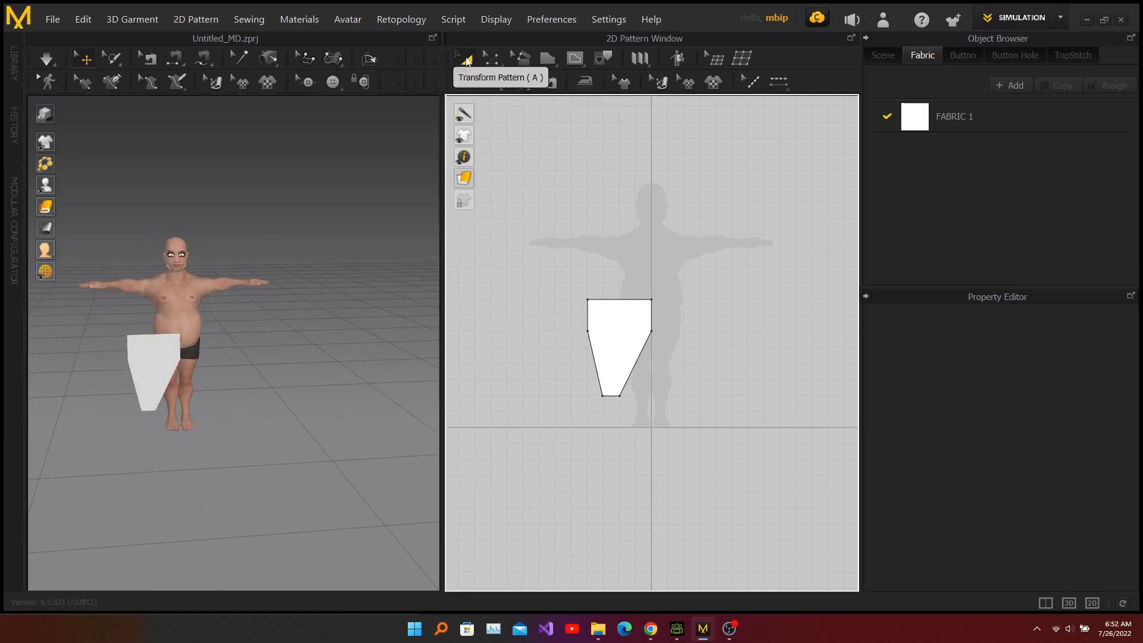
Clone the pattern as a Symmetric Pattern (with Sewing) and place the copy beside it on the other side of the centreline
{"action": "left_click", "coordinate": [467, 61]}
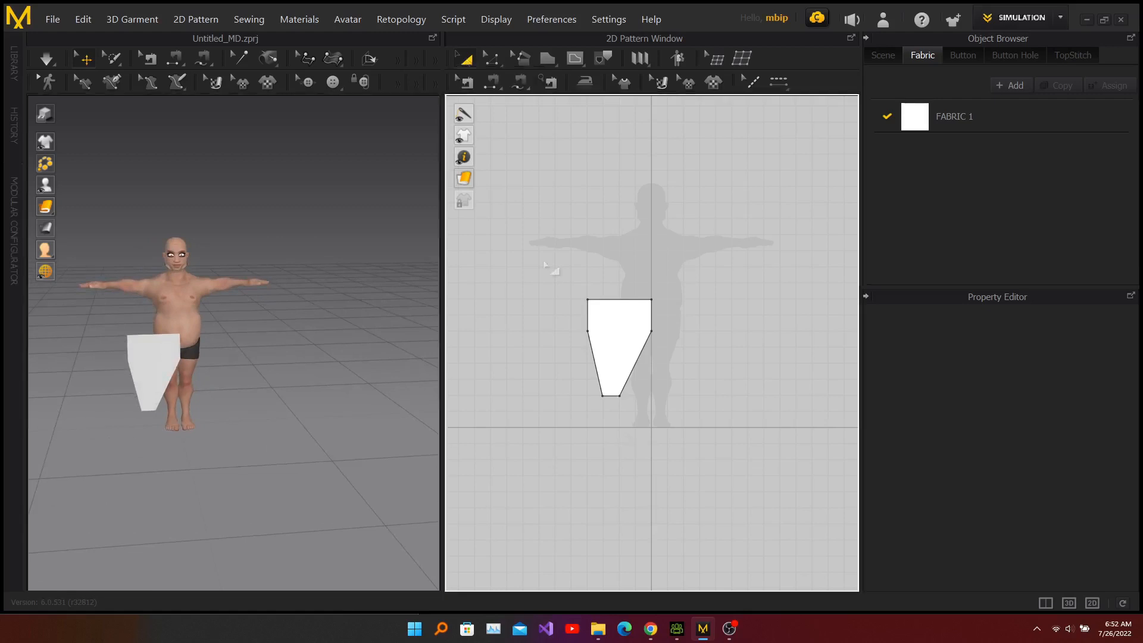
{"action": "left_click", "coordinate": [612, 337]}
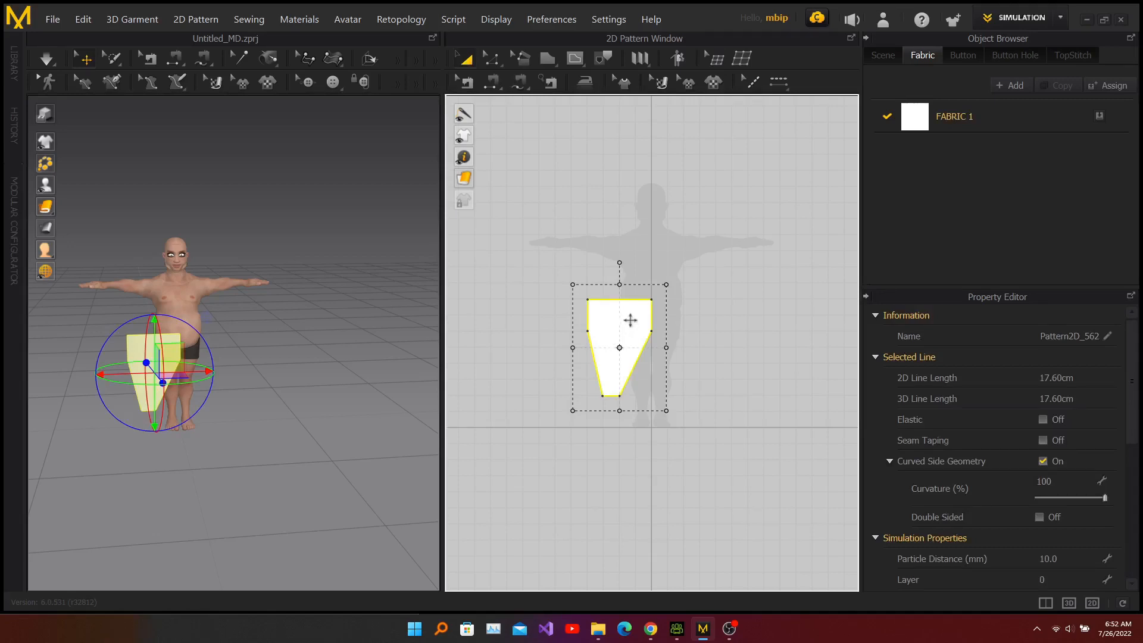
{"action": "right_click", "coordinate": [631, 320]}
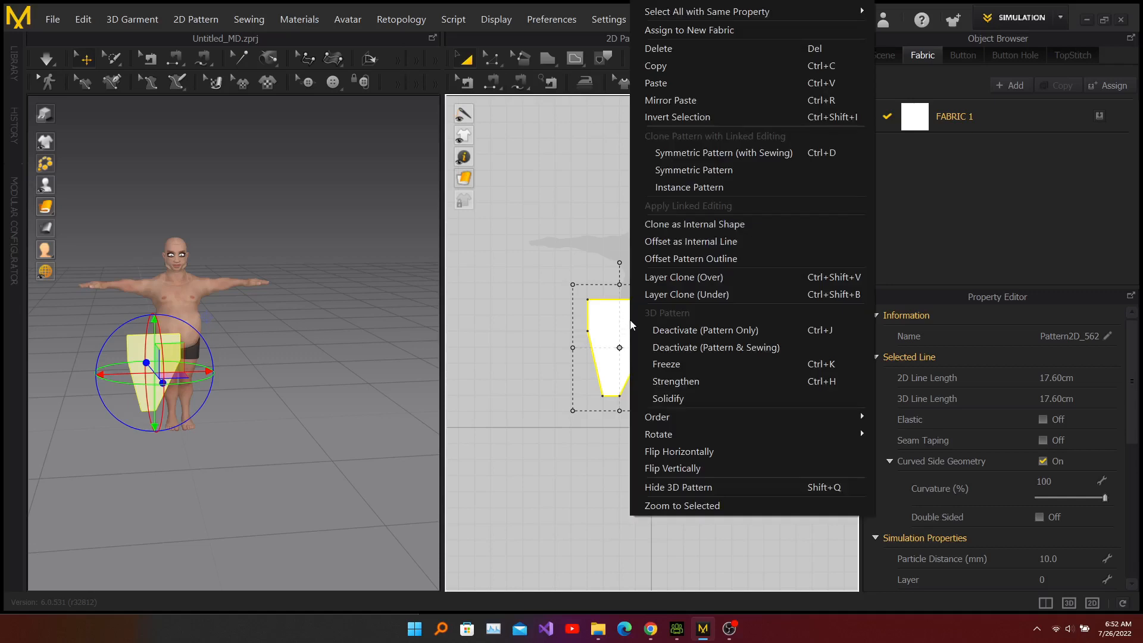
{"action": "left_click", "coordinate": [676, 155]}
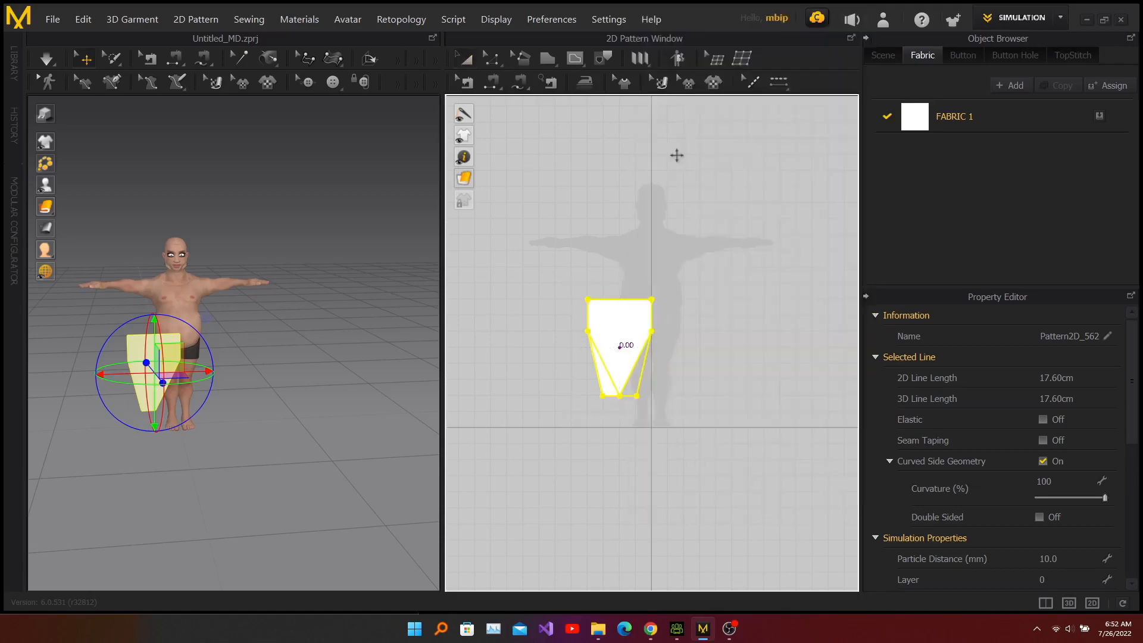
{"action": "left_click", "coordinate": [698, 349]}
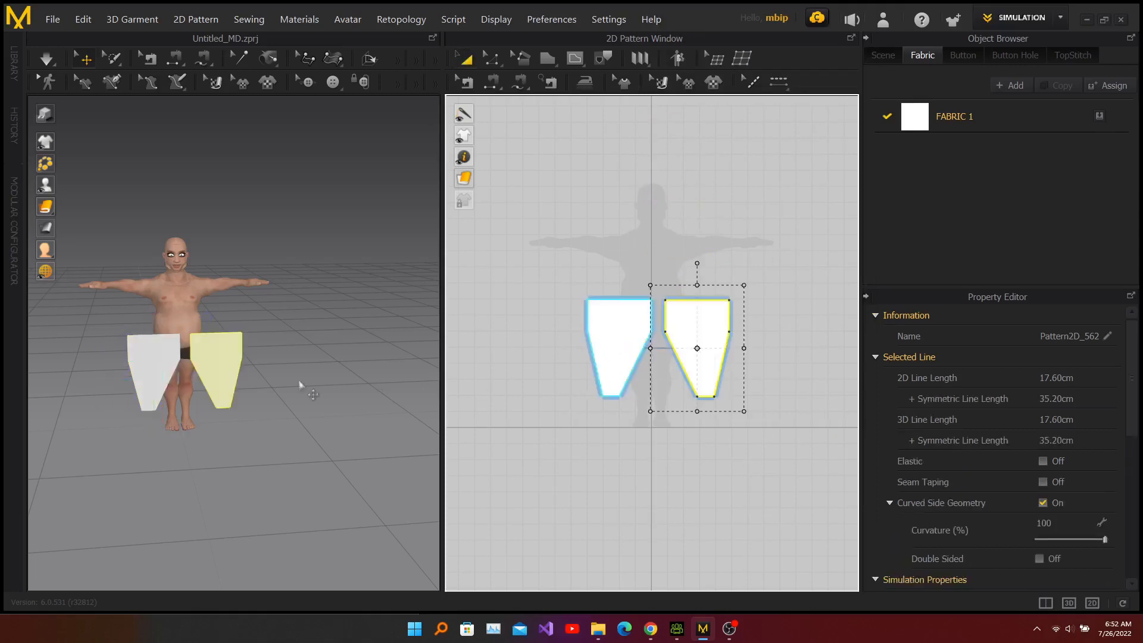
Select both trouser patterns and shift them sideways in 3D to centre them in front of the avatar's legs
{"action": "mouse_move", "coordinate": [285, 345]}
{"action": "right_mouse_down"}
{"action": "mouse_move", "coordinate": [222, 334]}
{"action": "mouse_move", "coordinate": [262, 339]}
{"action": "mouse_move", "coordinate": [263, 350]}
{"action": "mouse_move", "coordinate": [279, 344]}
{"action": "mouse_move", "coordinate": [268, 343]}
{"action": "right_mouse_up"}
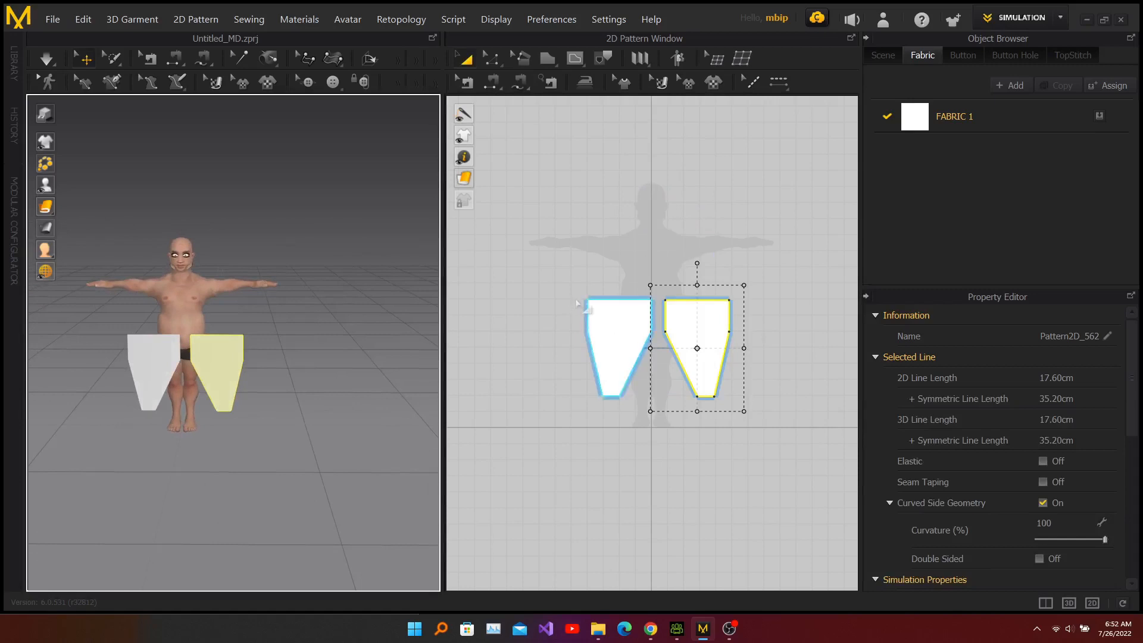
{"action": "left_click_drag", "start_coordinate": [562, 285], "coordinate": [748, 442]}
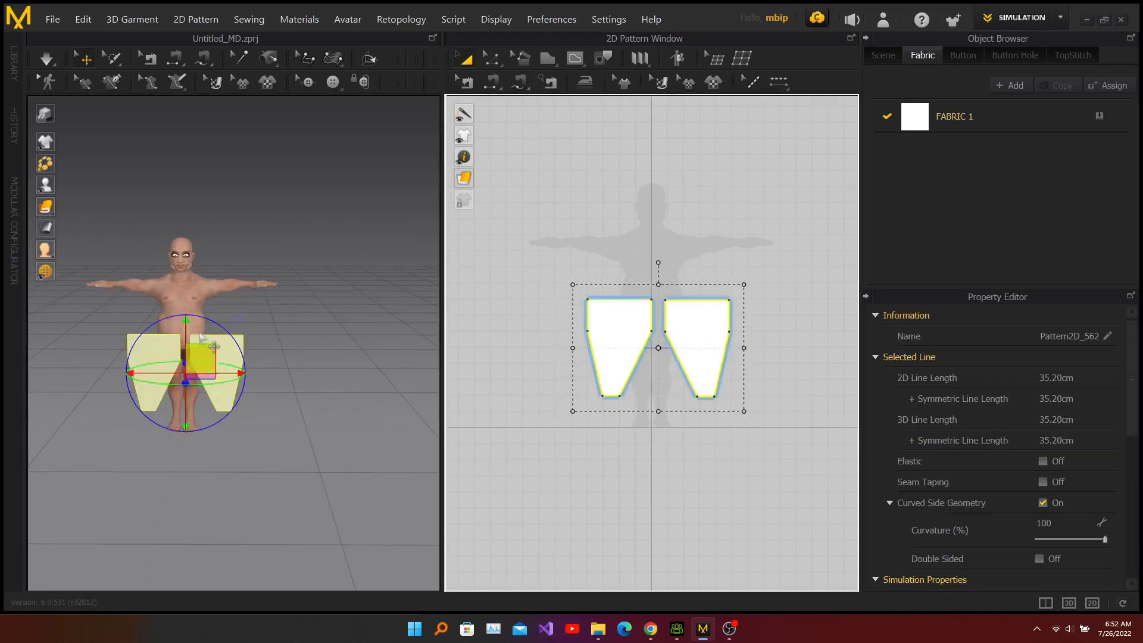
{"action": "scroll", "coordinate": [256, 321], "scroll_direction": "up", "scroll_amount": 2}
{"action": "middle_click_drag", "start_coordinate": [278, 301], "coordinate": [356, 290]}
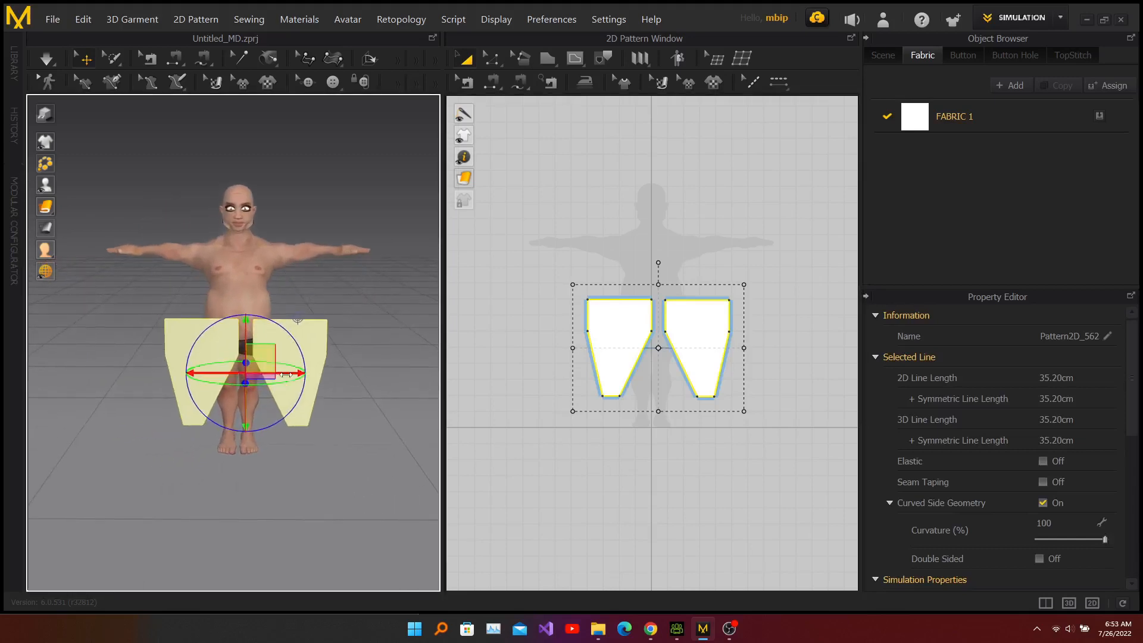
{"action": "left_click_drag", "start_coordinate": [281, 374], "coordinate": [279, 374]}
{"action": "right_click_drag", "start_coordinate": [378, 328], "coordinate": [355, 322]}
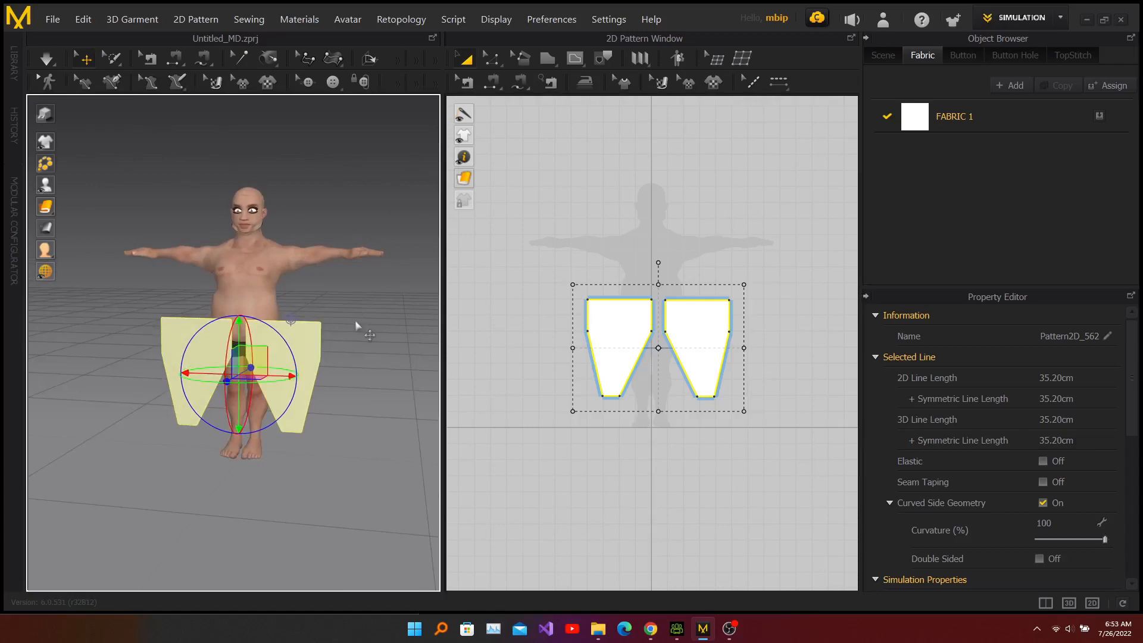
{"action": "left_click", "coordinate": [554, 280]}
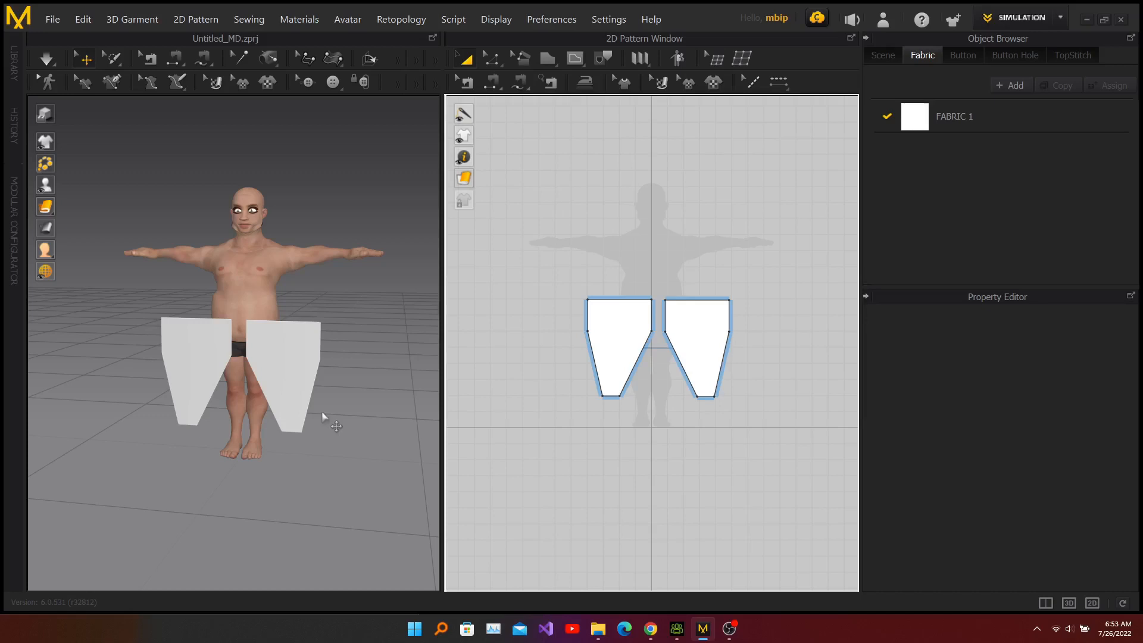
Duplicate both front trouser patterns and place the copies behind the avatar in the 3D scene
{"action": "left_click_drag", "start_coordinate": [549, 289], "coordinate": [804, 460]}
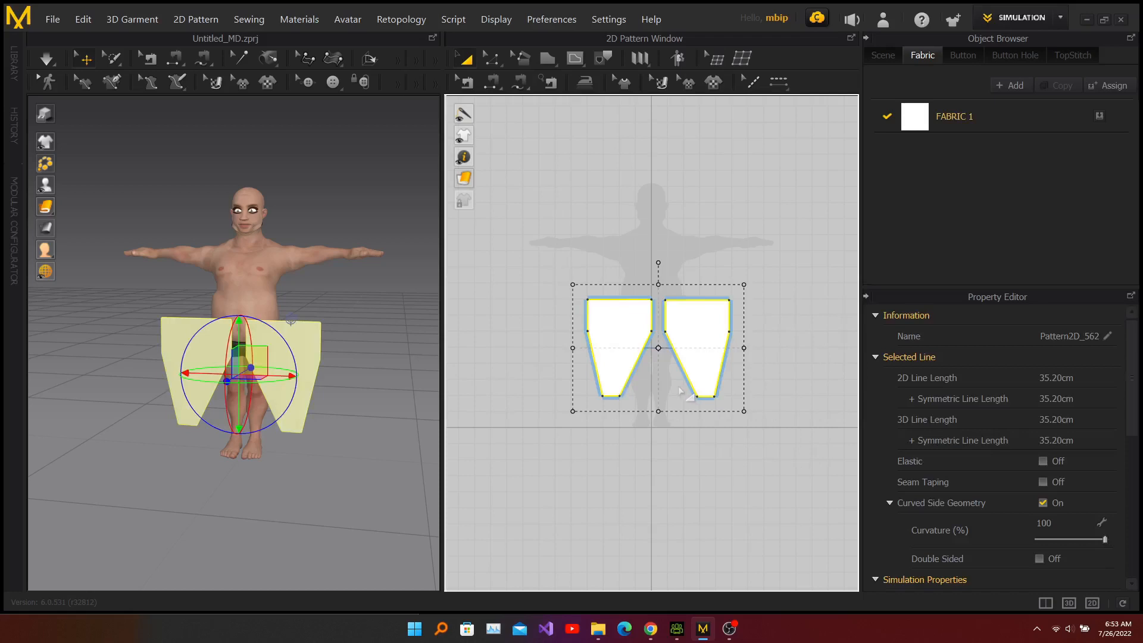
{"action": "right_click_drag", "start_coordinate": [390, 342], "coordinate": [261, 350]}
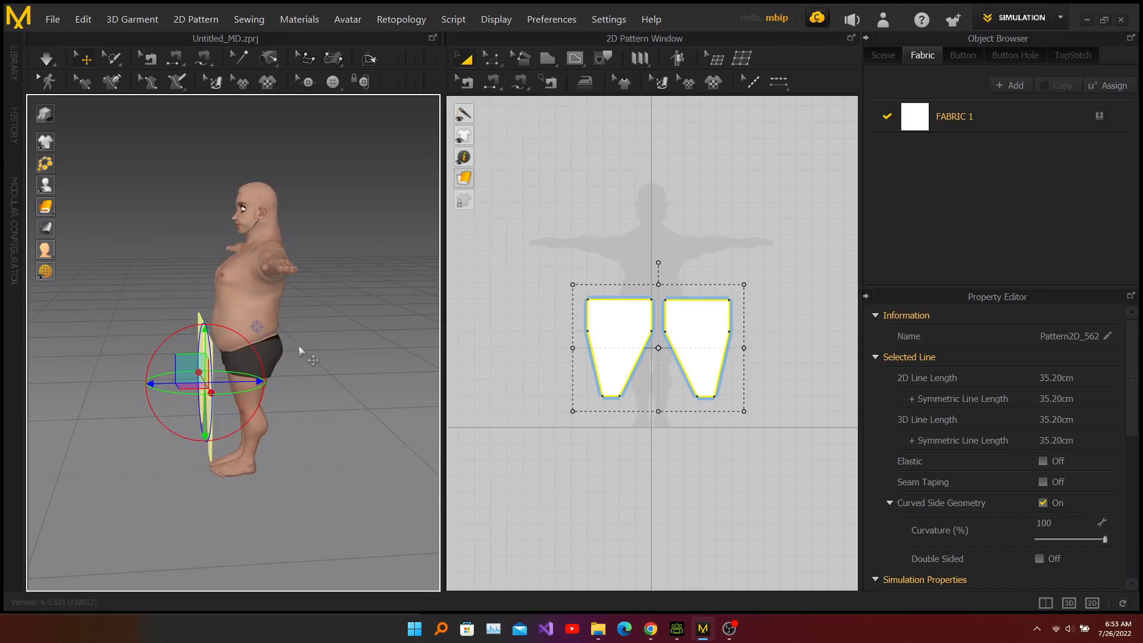
{"action": "left_click", "coordinate": [88, 20]}
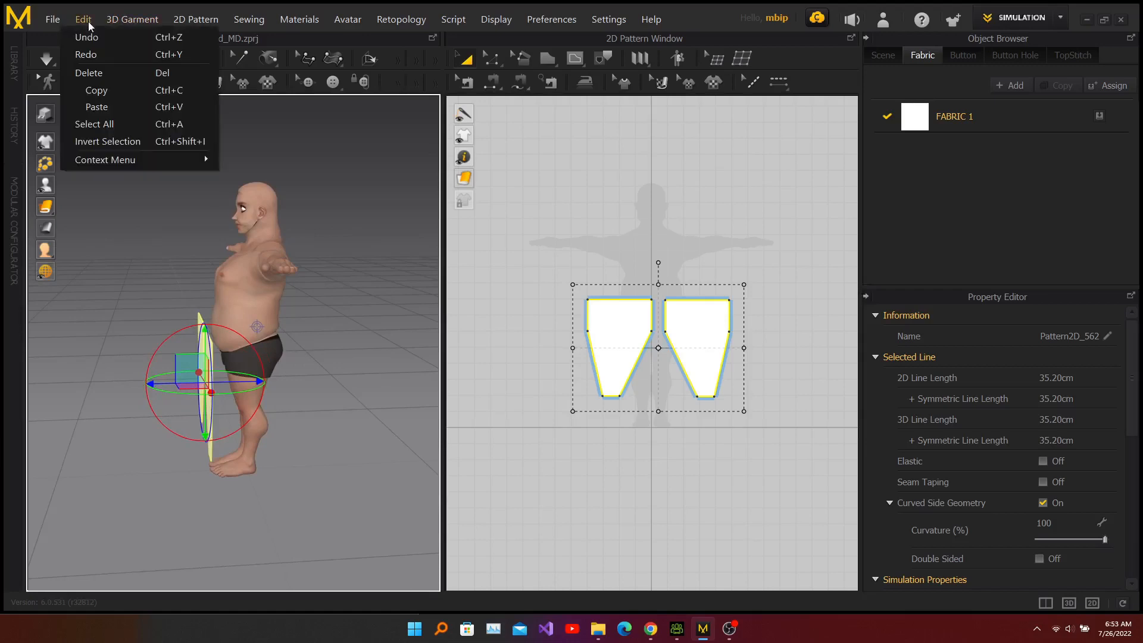
{"action": "left_click", "coordinate": [113, 107]}
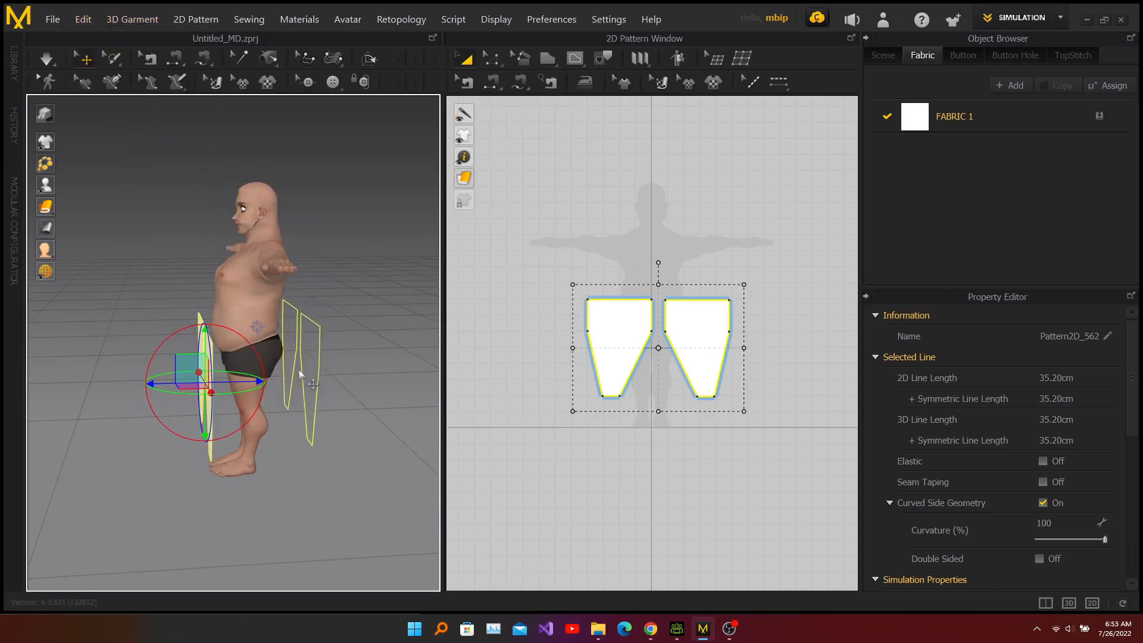
{"action": "left_click", "coordinate": [300, 386]}
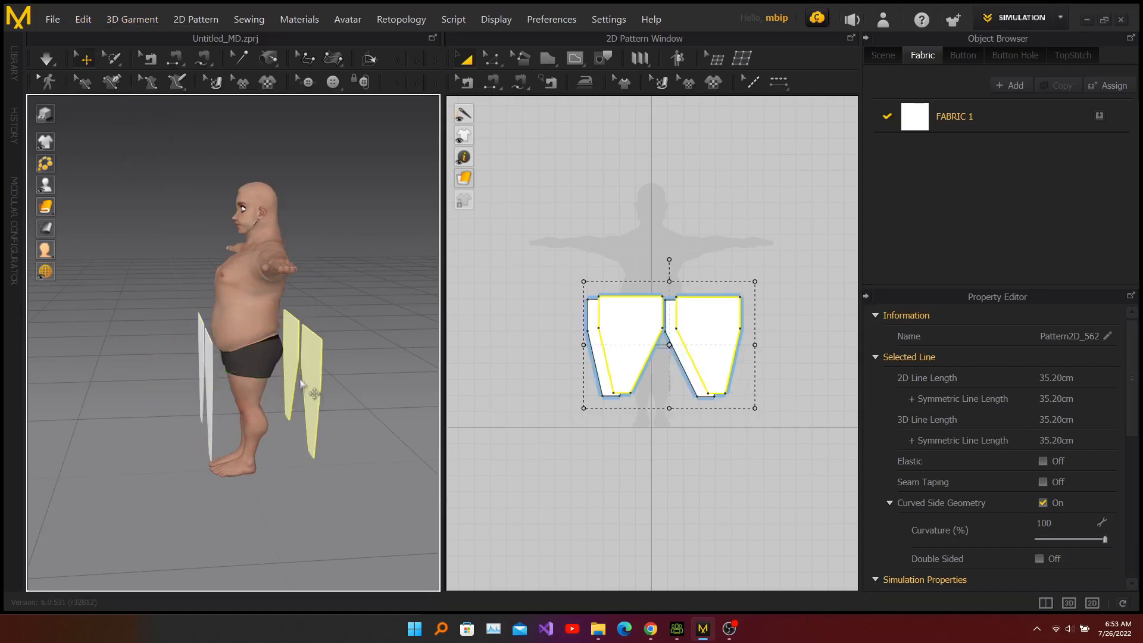
{"action": "mouse_move", "coordinate": [379, 381]}
{"action": "right_mouse_down"}
{"action": "mouse_move", "coordinate": [327, 378]}
{"action": "mouse_move", "coordinate": [369, 368]}
{"action": "right_mouse_up"}
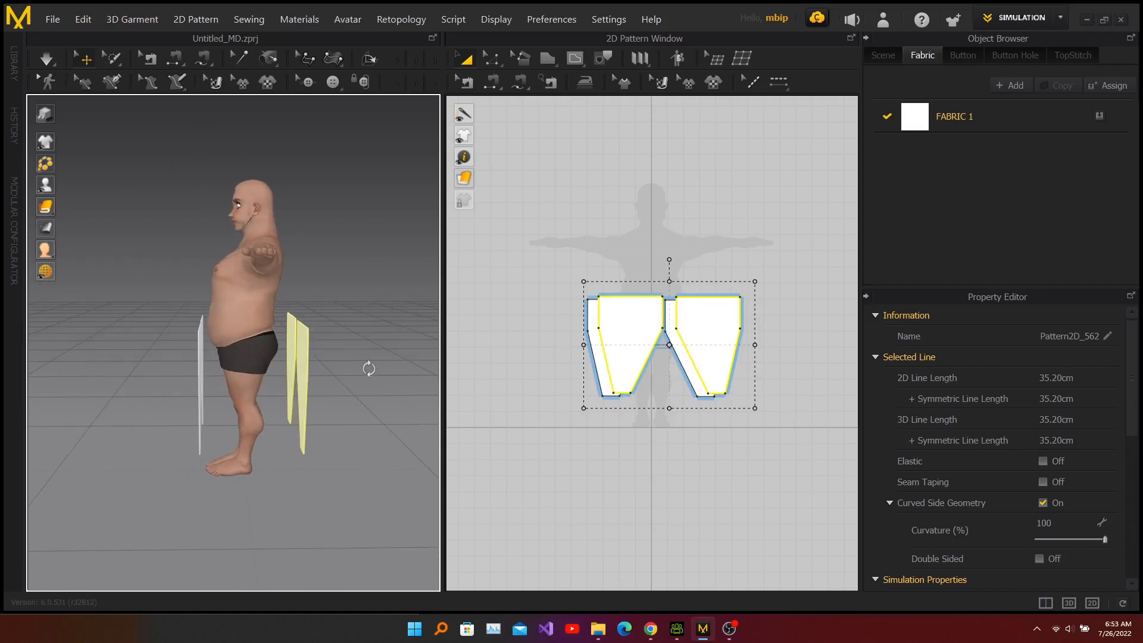
Select the two back pattern copies and move them above the front pair in the 2D pattern layout
{"action": "left_click", "coordinate": [281, 293]}
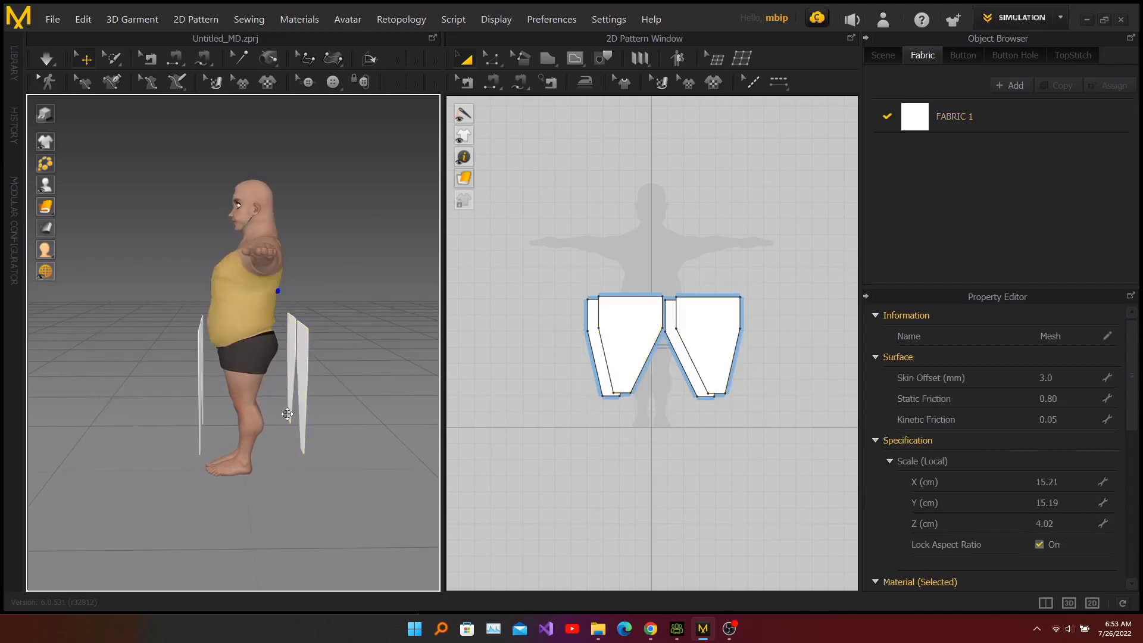
{"action": "left_click", "coordinate": [307, 338]}
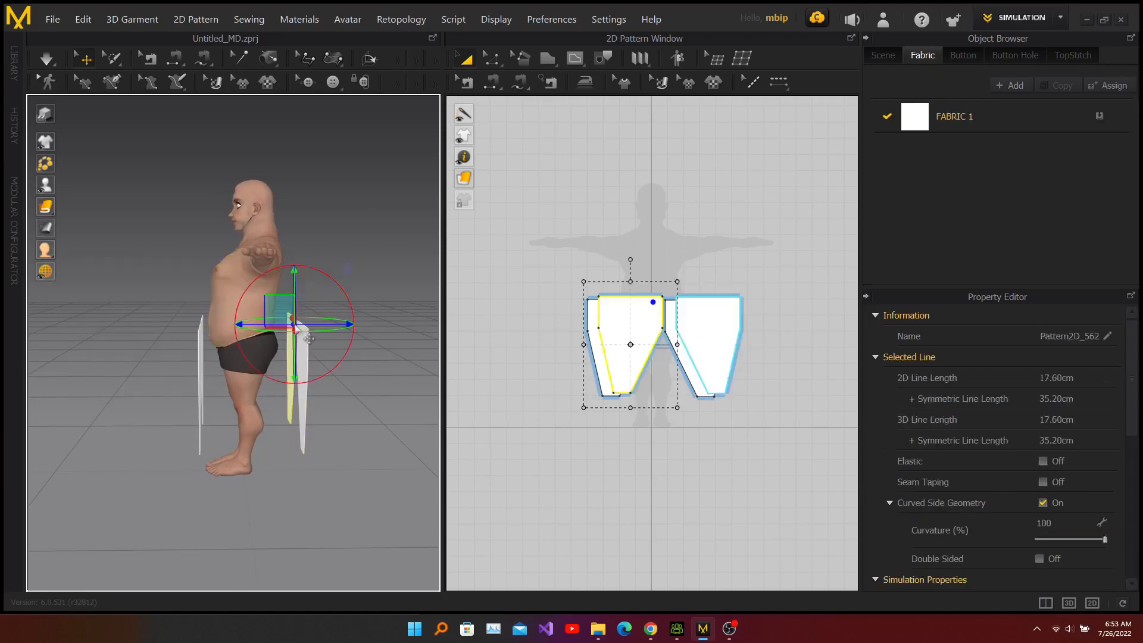
{"action": "left_click", "coordinate": [304, 409], "text": "shift"}
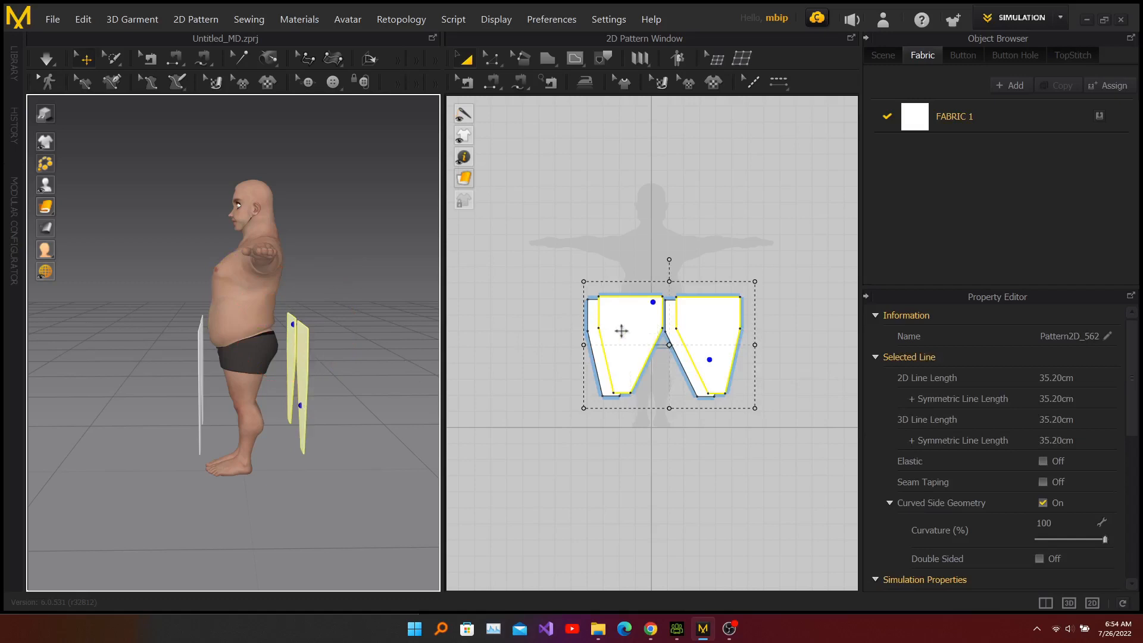
{"action": "left_click_drag", "start_coordinate": [621, 329], "coordinate": [635, 312]}
{"action": "left_click_drag", "start_coordinate": [636, 312], "coordinate": [632, 204]}
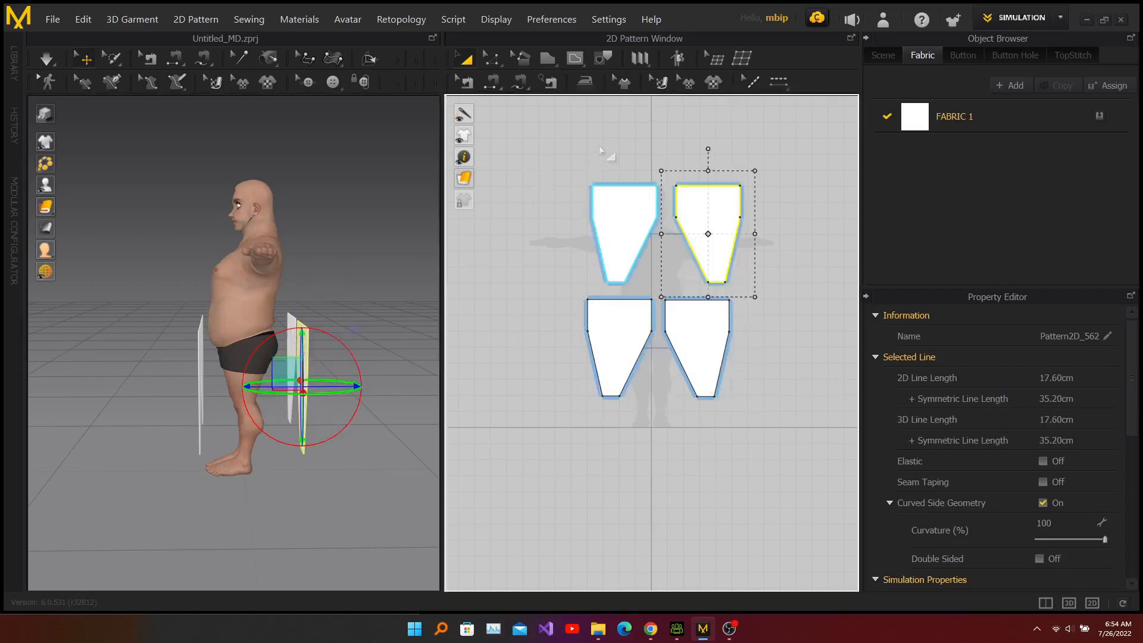
Flip the normals of both back patterns with Flip Normal
{"action": "left_click_drag", "start_coordinate": [553, 164], "coordinate": [772, 285]}
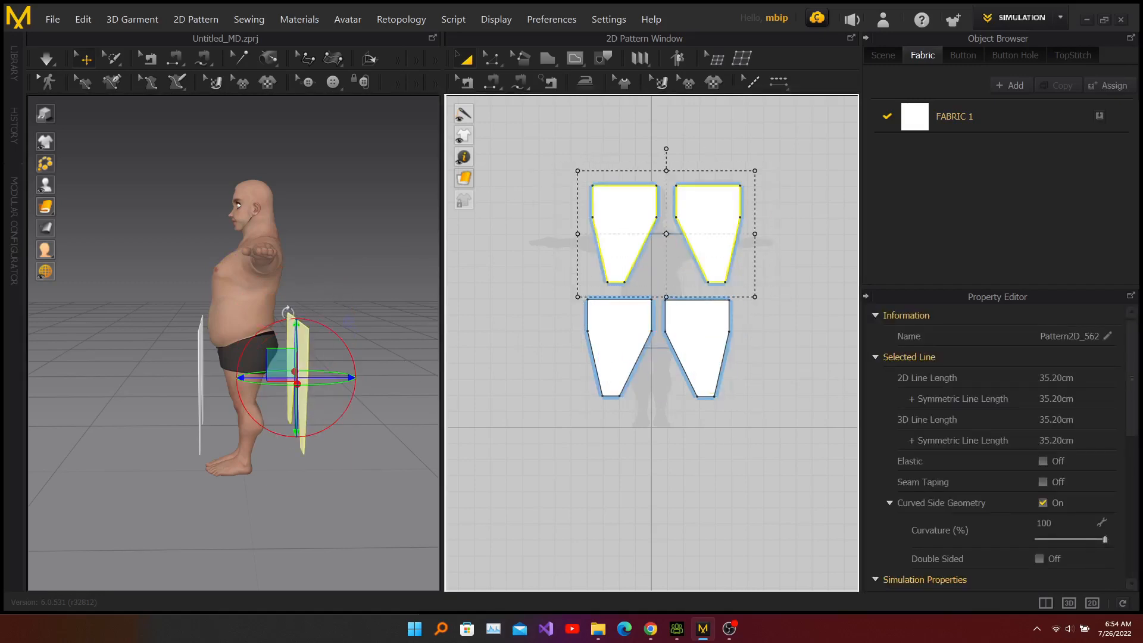
{"action": "right_click", "coordinate": [303, 344]}
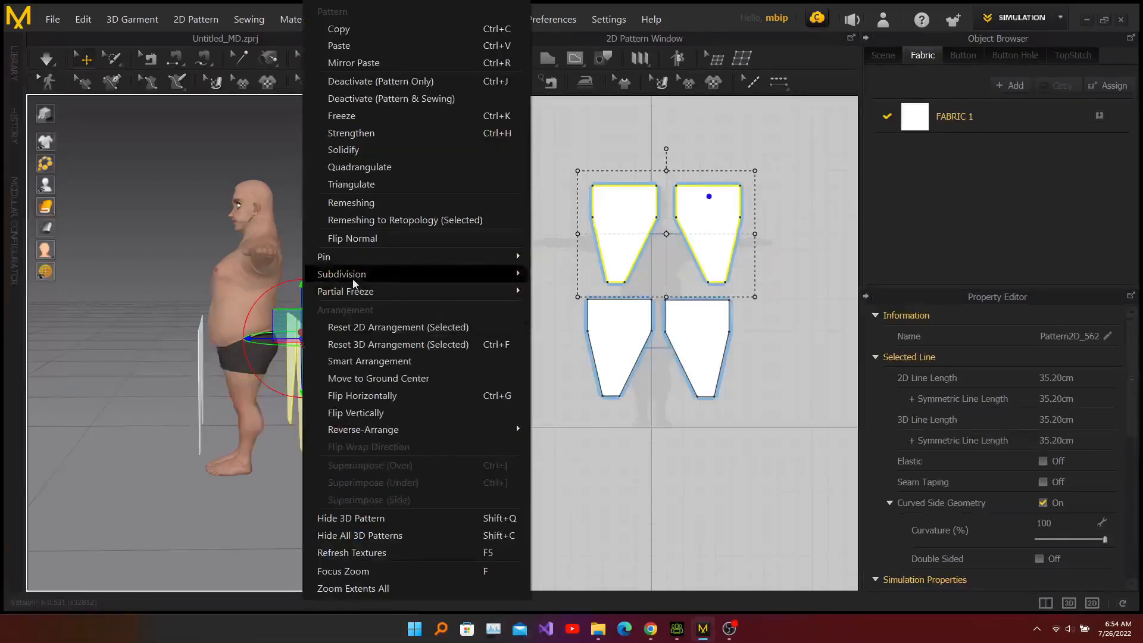
{"action": "left_click", "coordinate": [368, 239]}
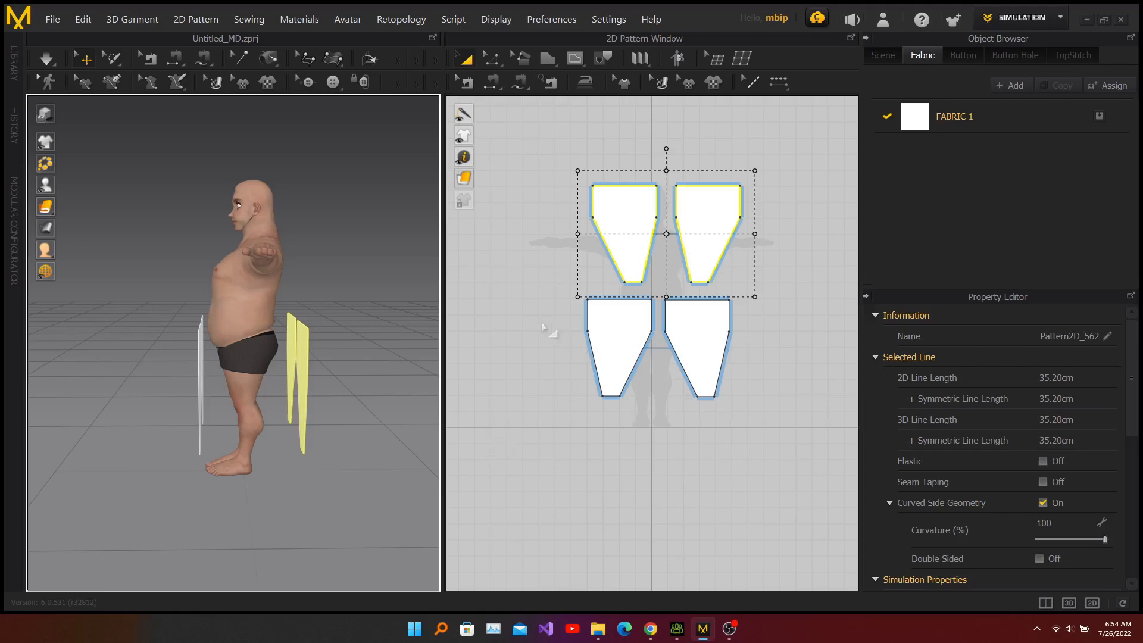
{"action": "left_click", "coordinate": [531, 302]}
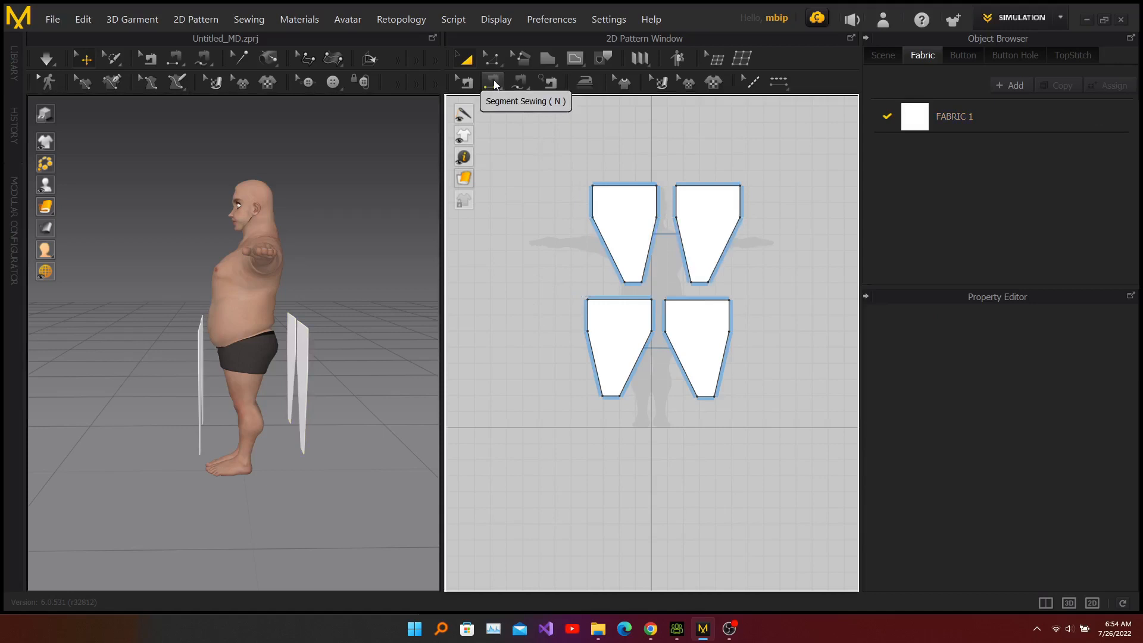
Sew the upper inner edges of the two front patterns together along the centre front with Segment Sewing
{"action": "right_click_drag", "start_coordinate": [183, 298], "coordinate": [245, 298]}
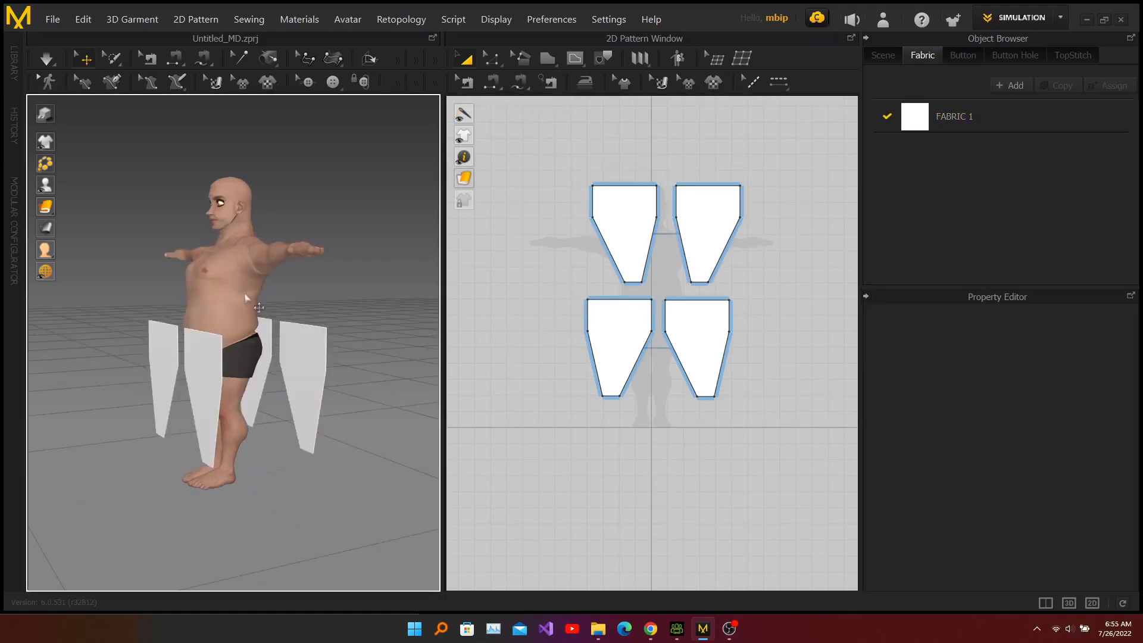
{"action": "left_click", "coordinate": [493, 85]}
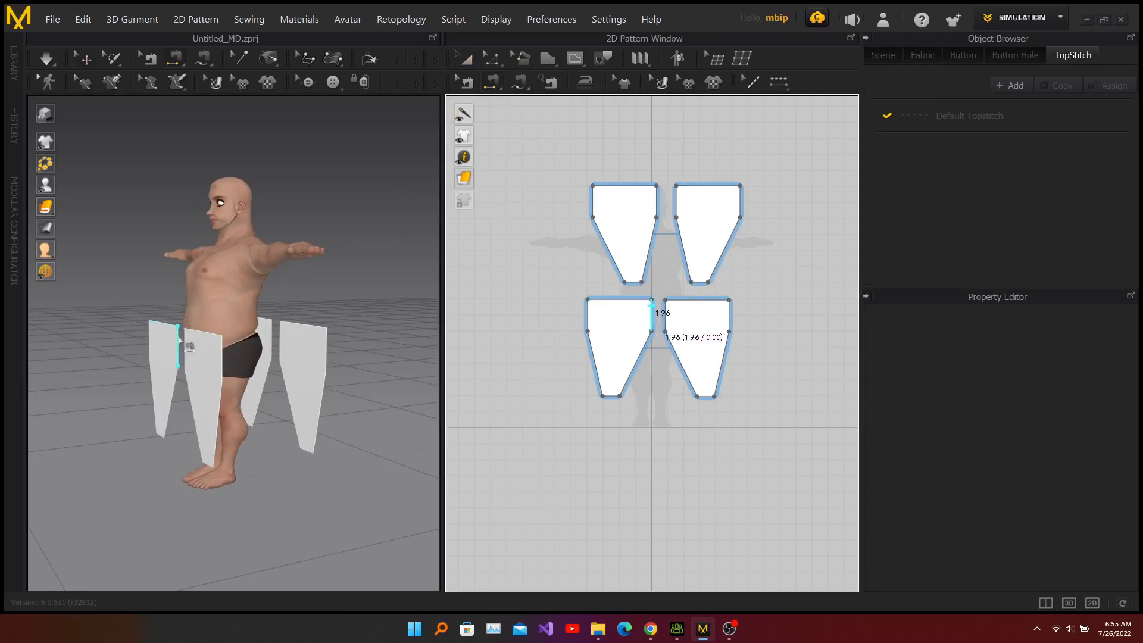
{"action": "left_click", "coordinate": [179, 336]}
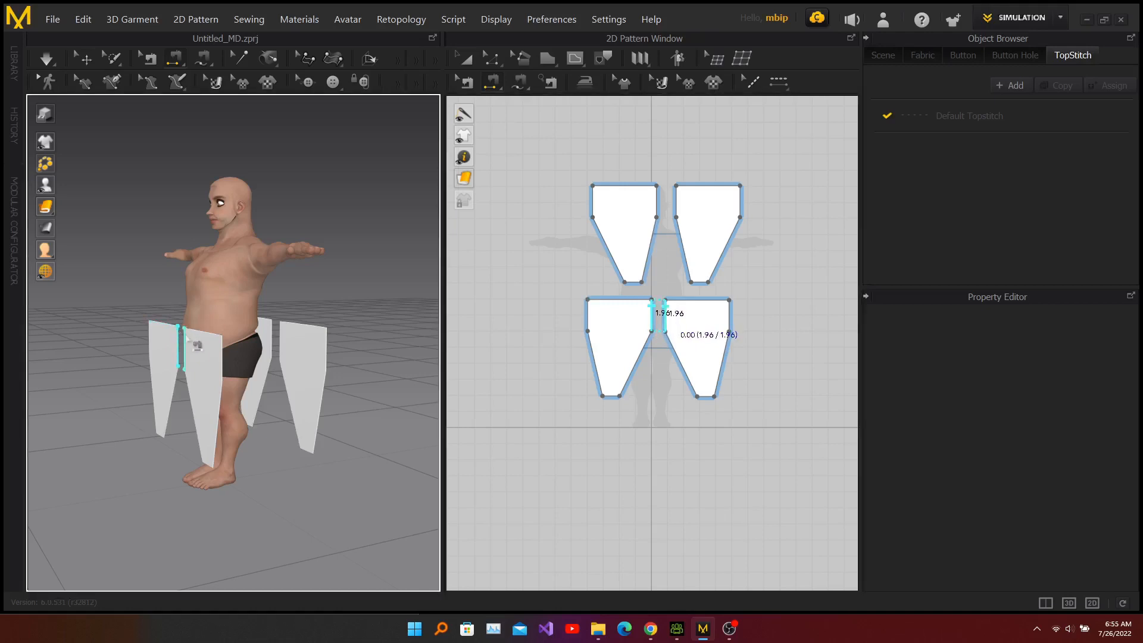
{"action": "left_click", "coordinate": [189, 345]}
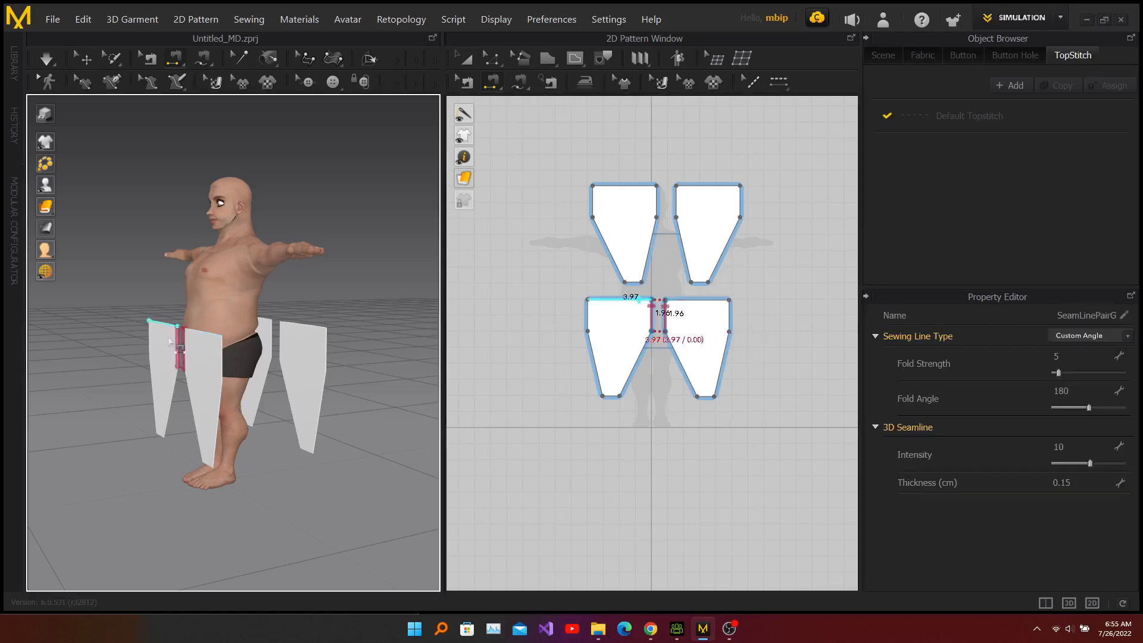
Sew the upper outer edge of a front pattern to the upper outer edge of the back pattern on the same side
{"action": "scroll", "coordinate": [174, 340], "scroll_direction": "up", "scroll_amount": 2}
{"action": "mouse_move", "coordinate": [147, 397]}
{"action": "right_mouse_down"}
{"action": "mouse_move", "coordinate": [221, 380]}
{"action": "mouse_move", "coordinate": [125, 396]}
{"action": "right_mouse_up"}
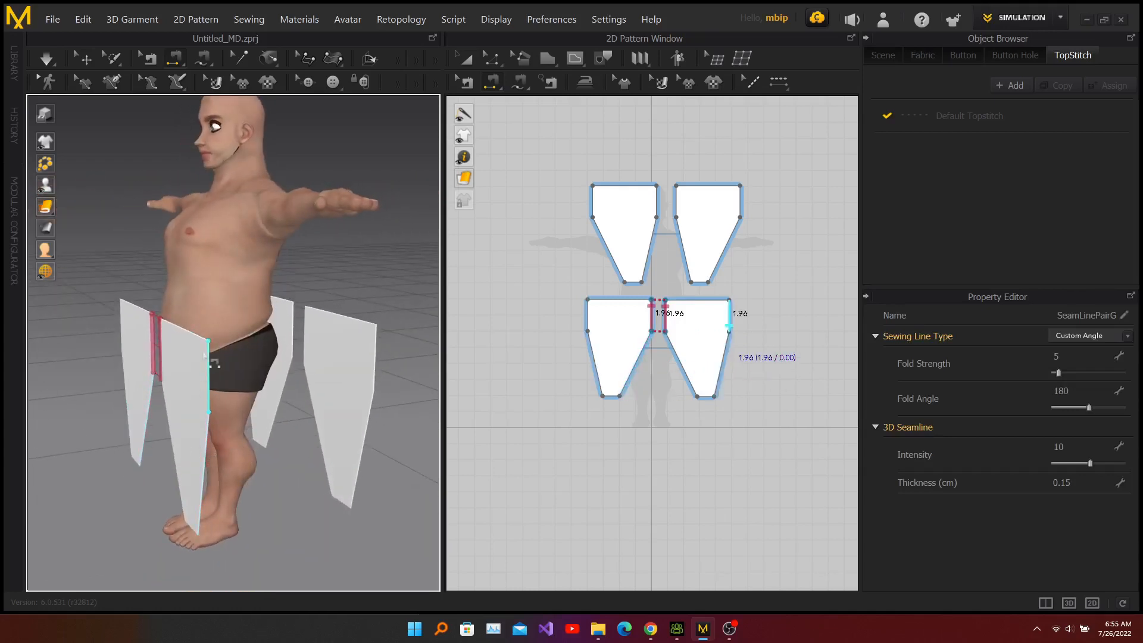
{"action": "left_click", "coordinate": [210, 364]}
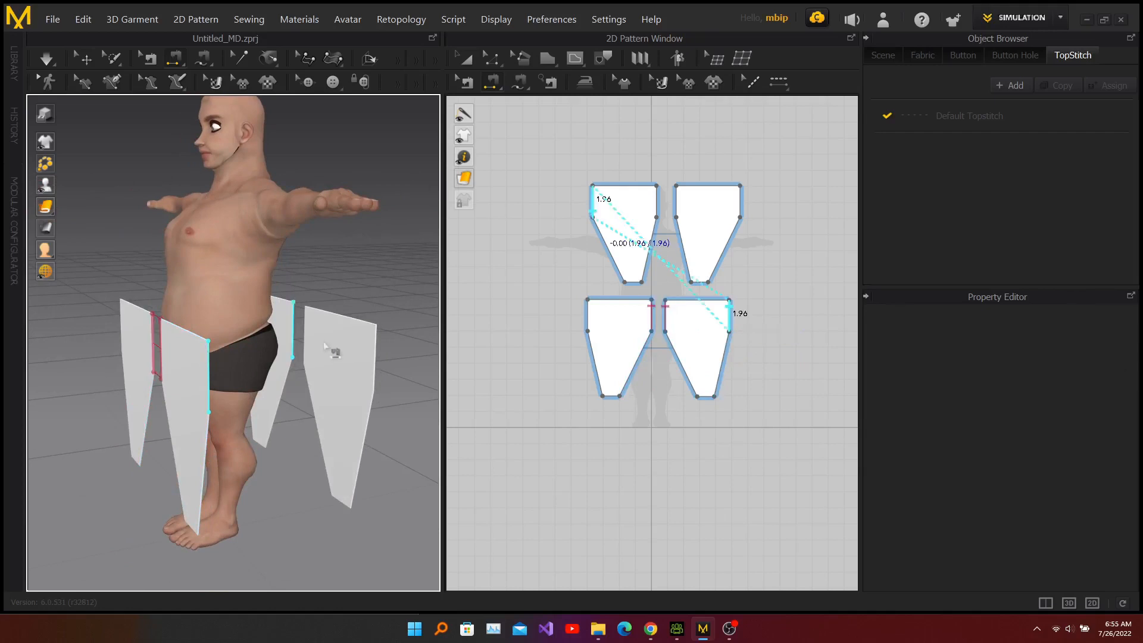
{"action": "left_click", "coordinate": [377, 338]}
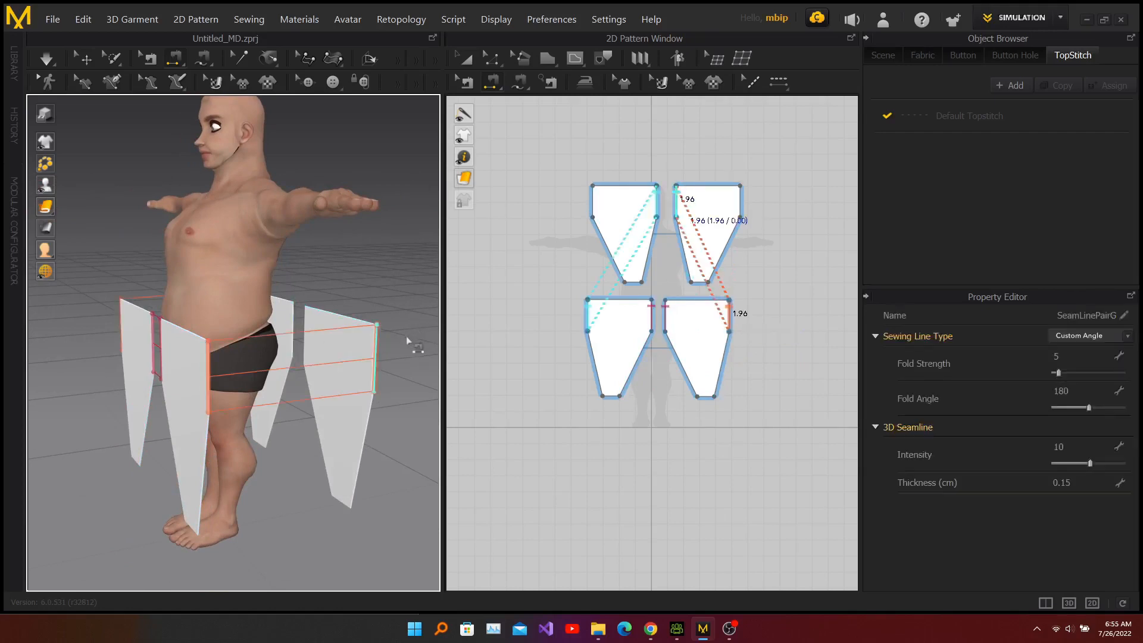
Sew the upper inner edges of the two back patterns together along the centre back
{"action": "right_click_drag", "start_coordinate": [406, 335], "coordinate": [143, 274]}
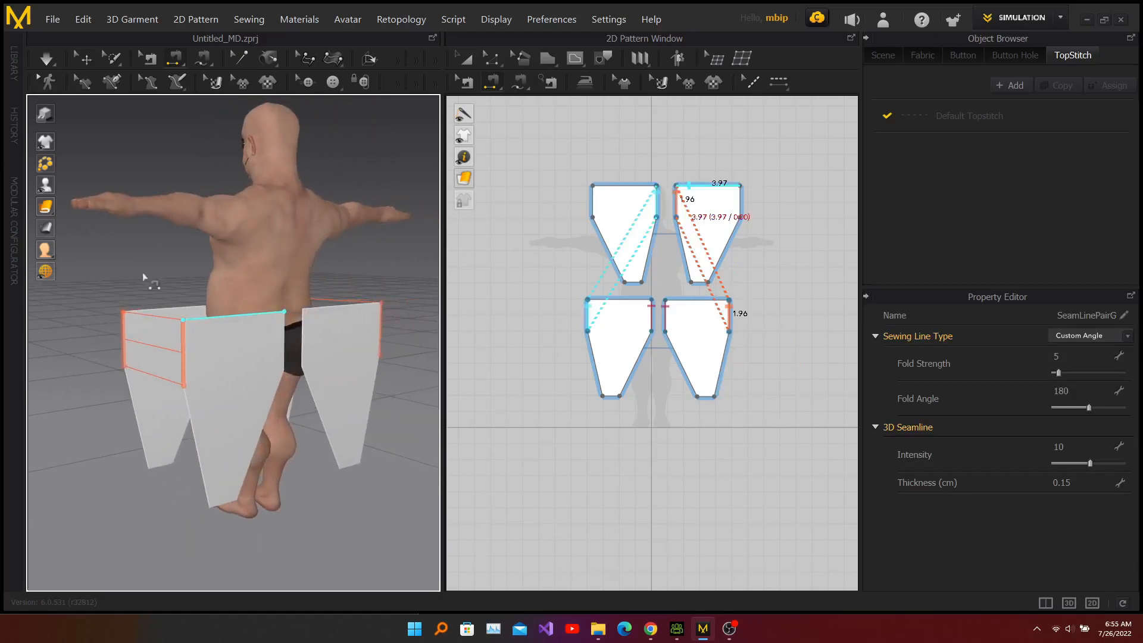
{"action": "left_click", "coordinate": [294, 326]}
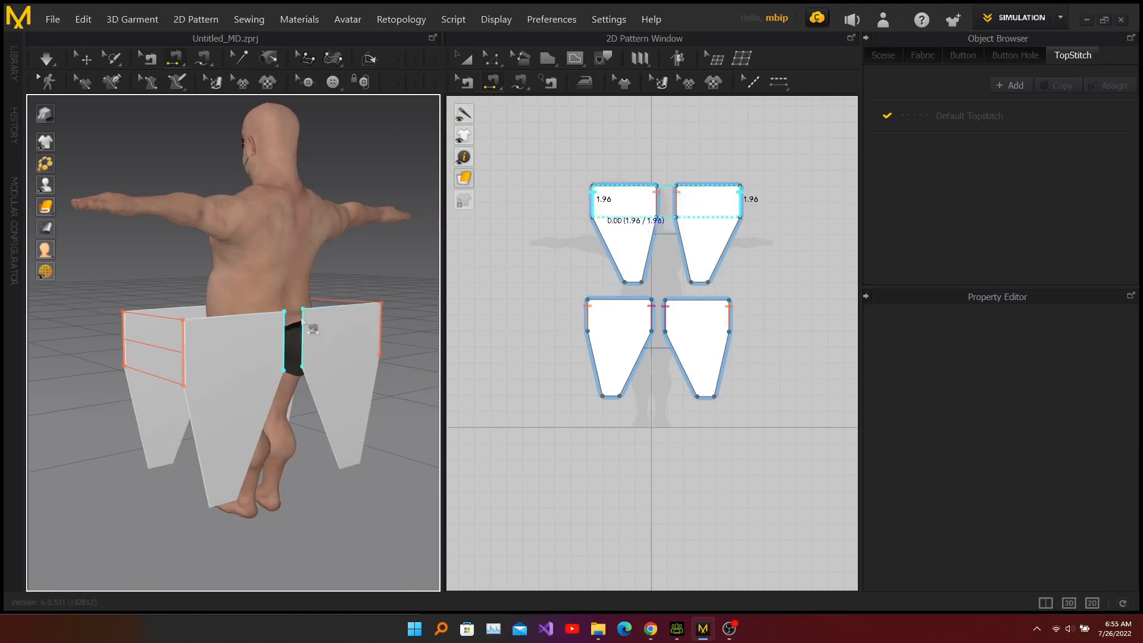
{"action": "left_click", "coordinate": [304, 321]}
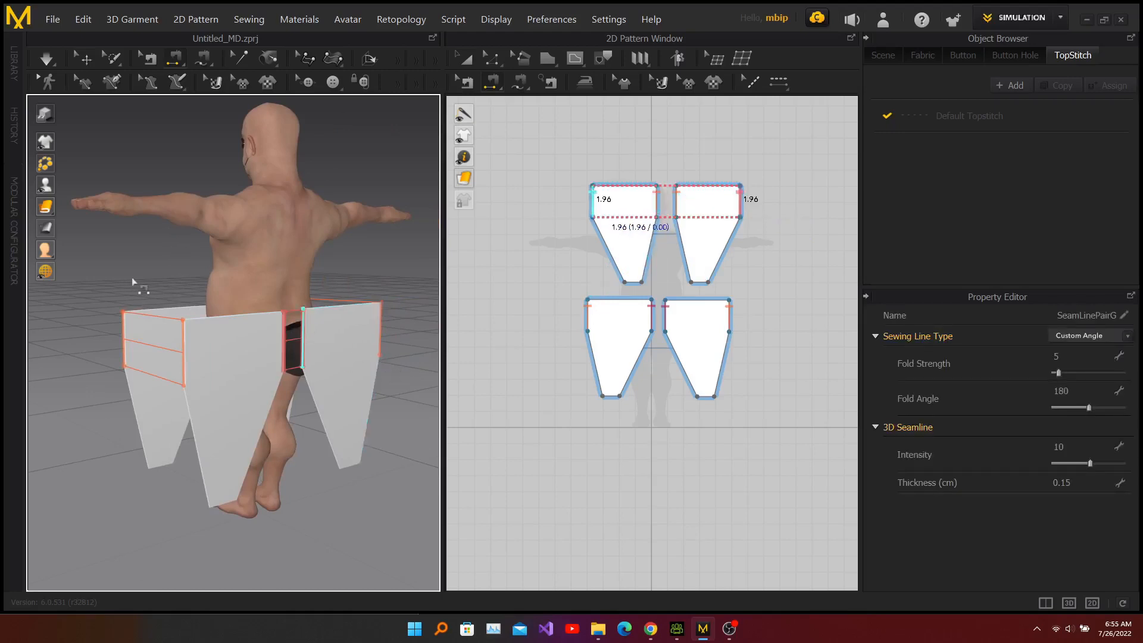
Select all four trouser patterns and raise them slightly in 3D around the avatar's waist
{"action": "right_click_drag", "start_coordinate": [116, 278], "coordinate": [256, 279]}
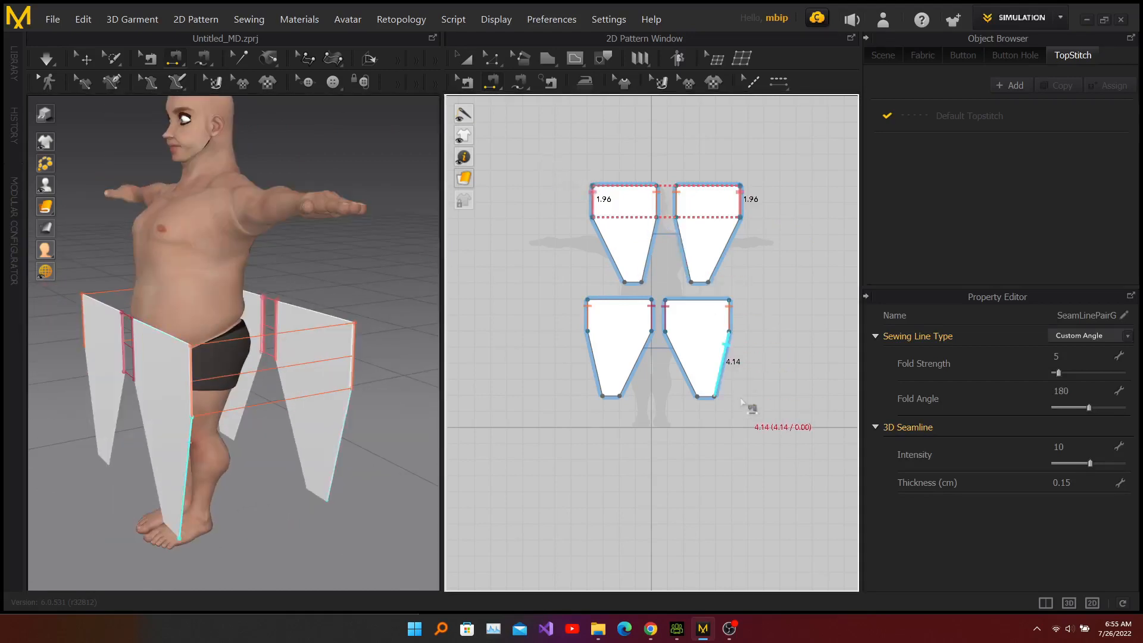
{"action": "key", "text": "a"}
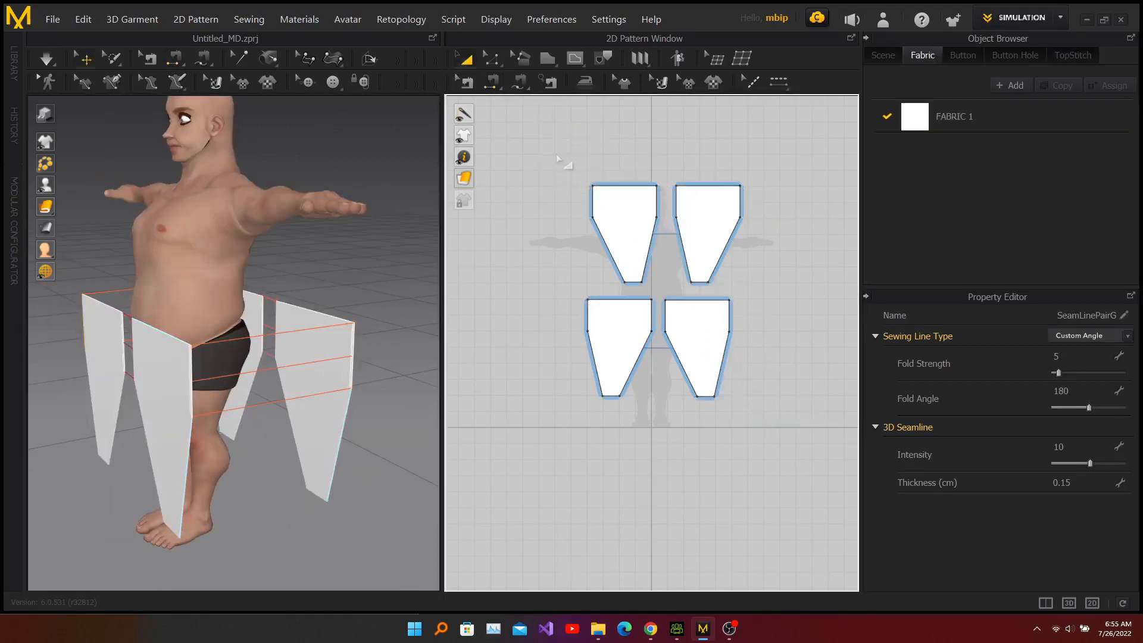
{"action": "left_click_drag", "start_coordinate": [556, 153], "coordinate": [757, 463]}
{"action": "left_click_drag", "start_coordinate": [202, 346], "coordinate": [202, 325]}
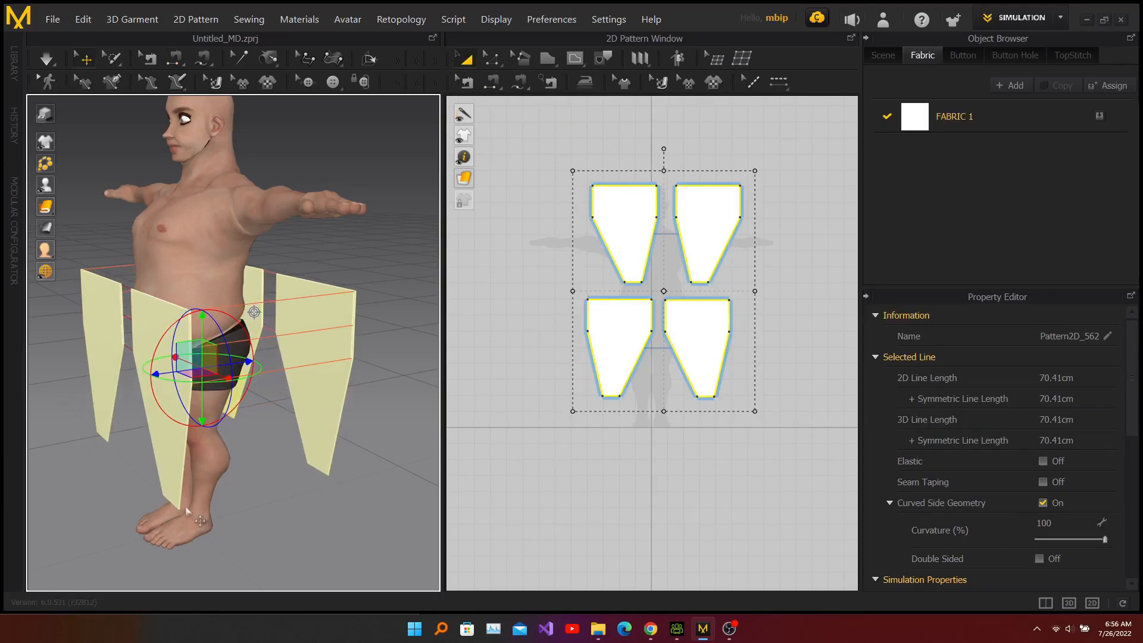
Simulate the sewn trouser patterns on the avatar to test the fit, and undo the drape
{"action": "right_click_drag", "start_coordinate": [103, 485], "coordinate": [178, 470]}
{"action": "middle_click_drag", "start_coordinate": [271, 473], "coordinate": [315, 480]}
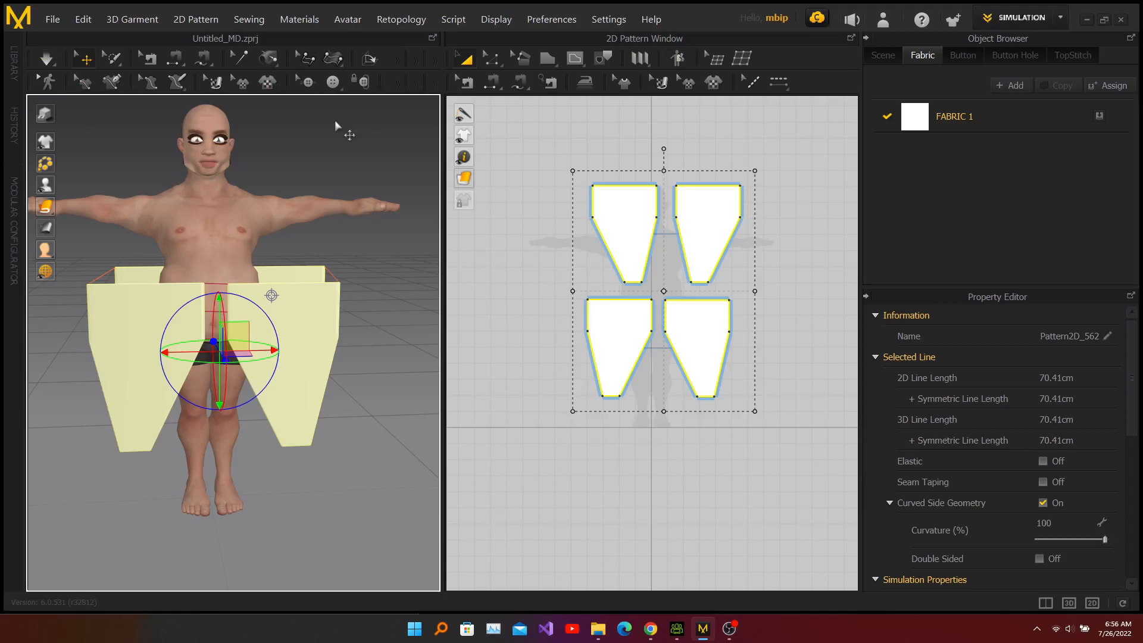
{"action": "key", "text": "space"}
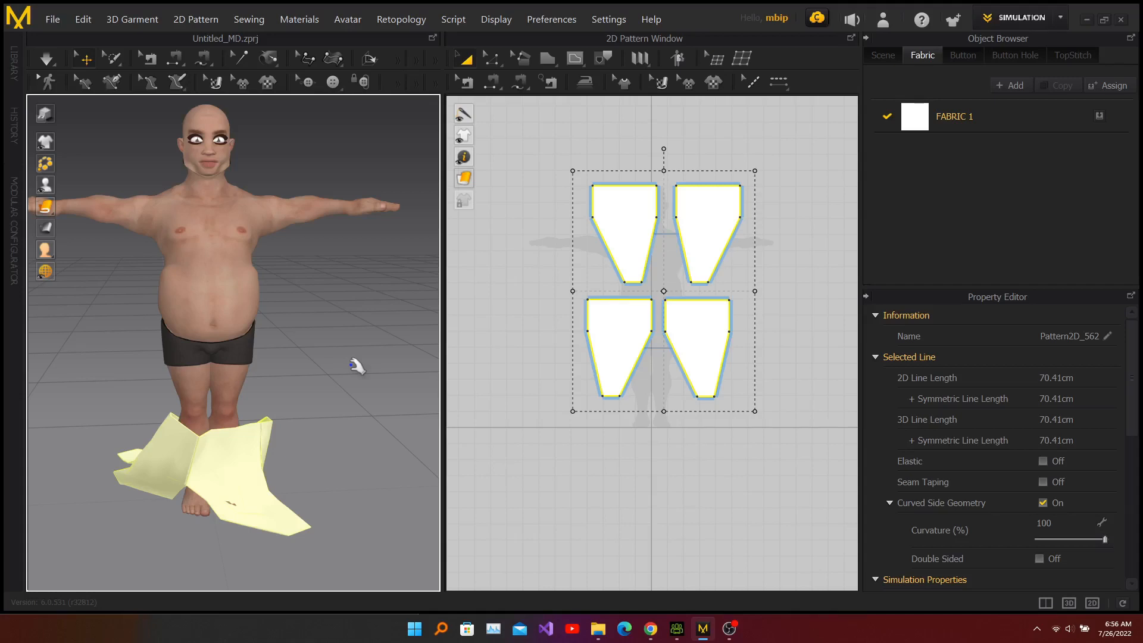
{"action": "key", "text": "ctrl+z"}
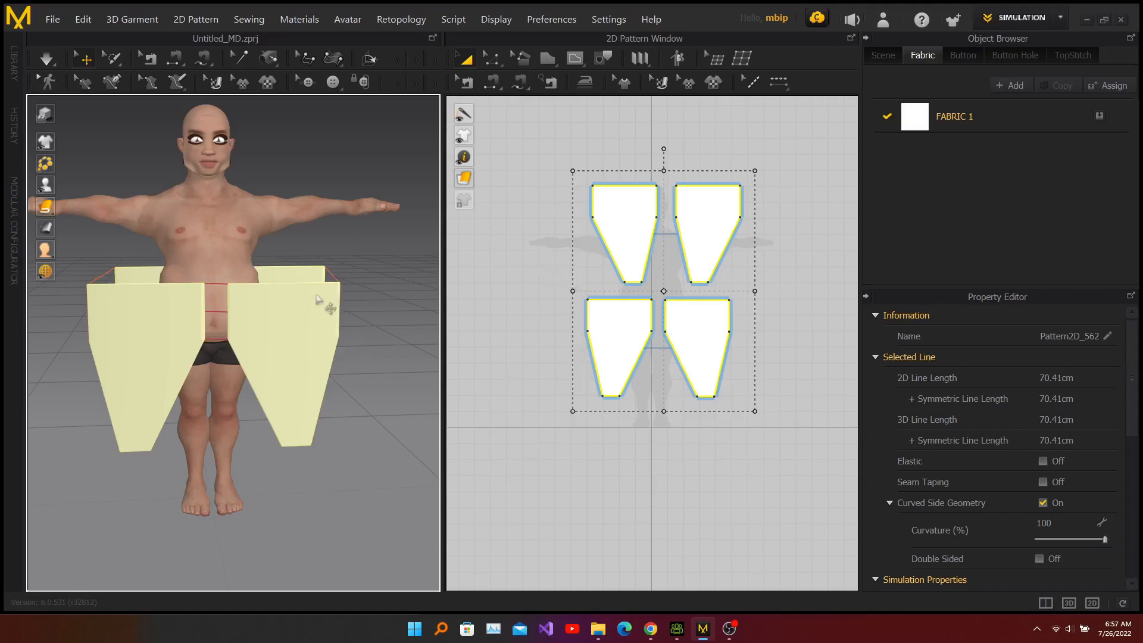
Scale the pair of back patterns narrower in the 2D layout, to a total line length of about 33.25 cm
{"action": "right_click_drag", "start_coordinate": [383, 319], "coordinate": [337, 310]}
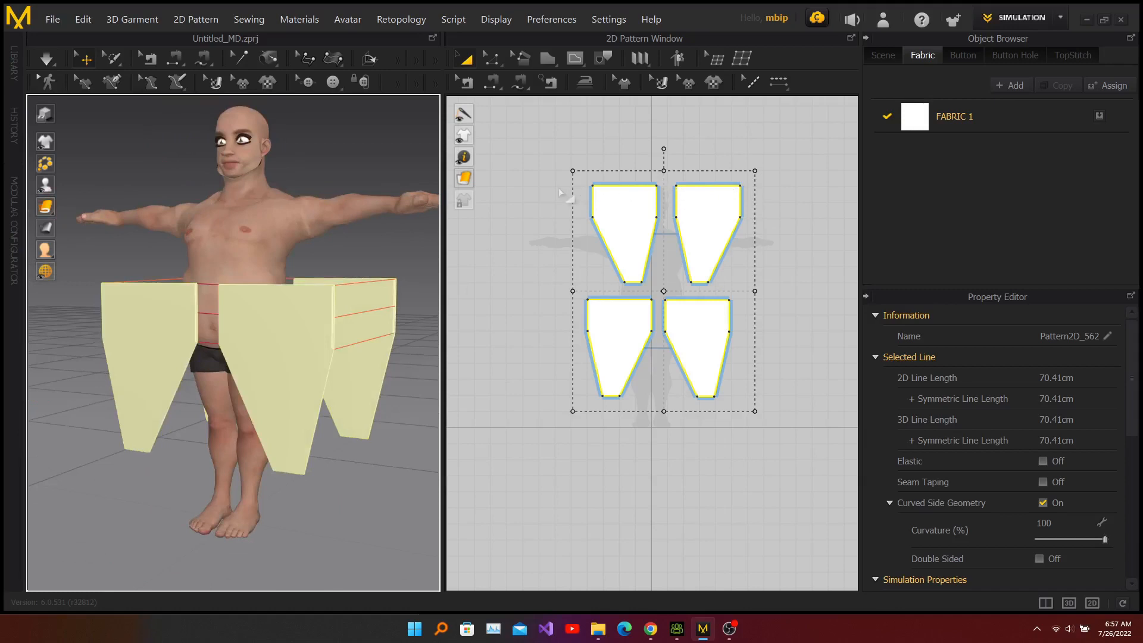
{"action": "left_click", "coordinate": [549, 142]}
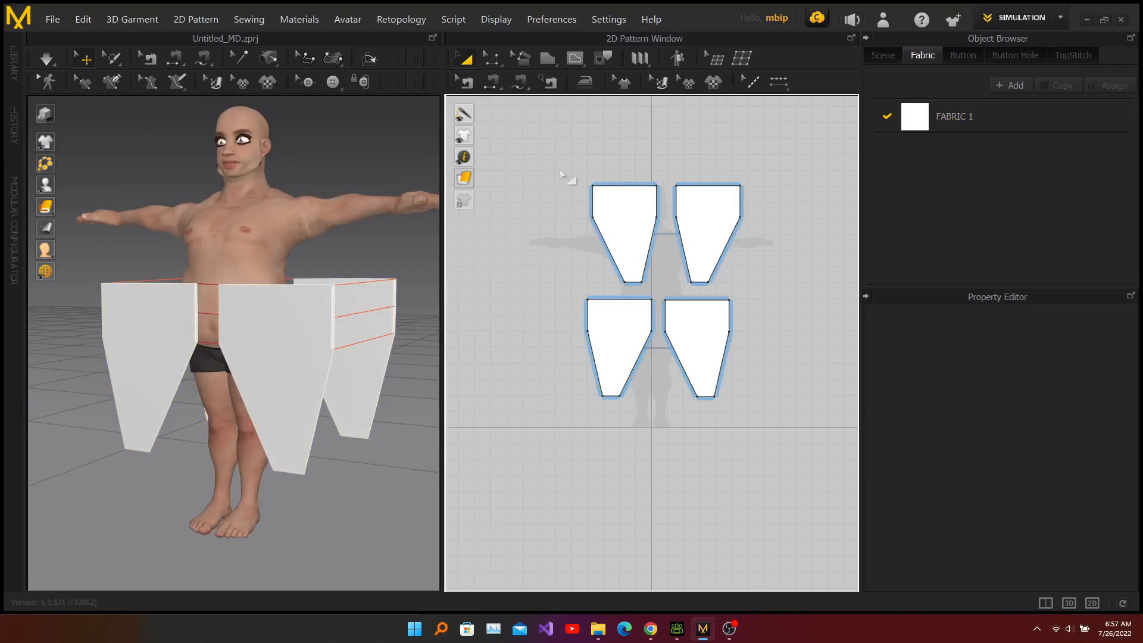
{"action": "left_click_drag", "start_coordinate": [560, 170], "coordinate": [758, 293]}
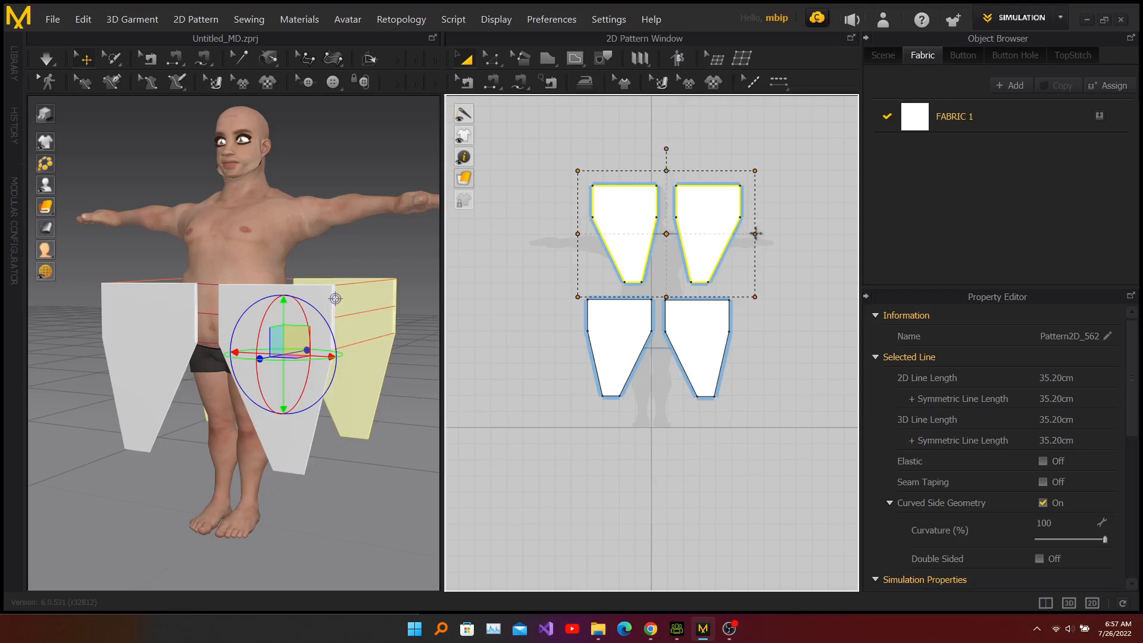
{"action": "left_click_drag", "start_coordinate": [755, 234], "coordinate": [731, 233]}
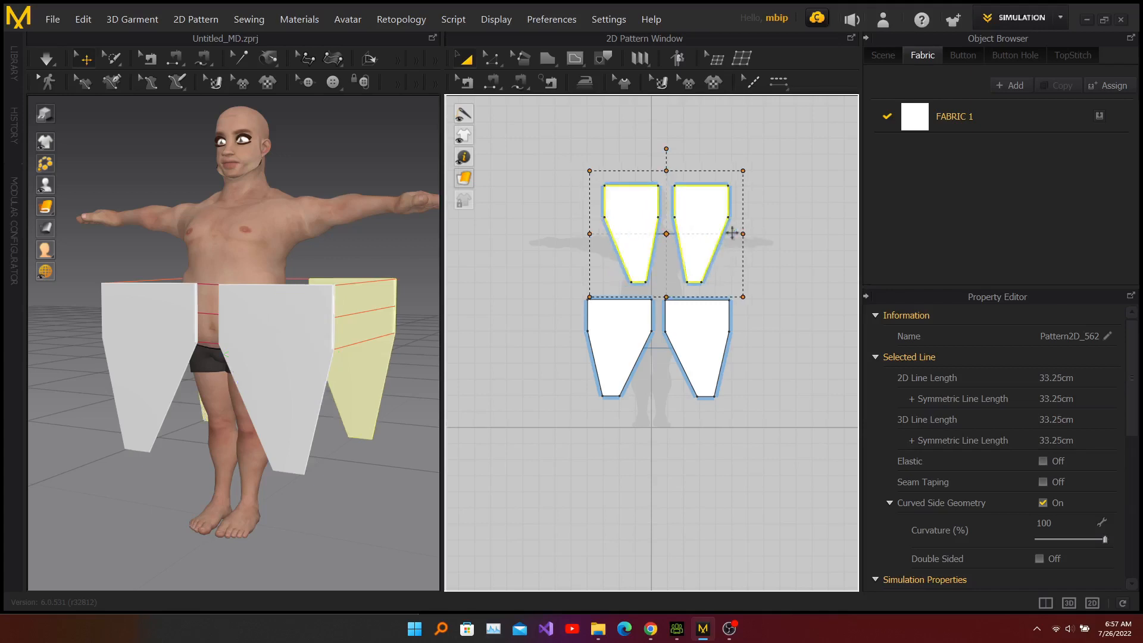
Scale the pair of front patterns narrower to a total line length of about 33.02 cm and move them closer together
{"action": "left_click", "coordinate": [547, 289]}
{"action": "left_click_drag", "start_coordinate": [556, 290], "coordinate": [766, 439]}
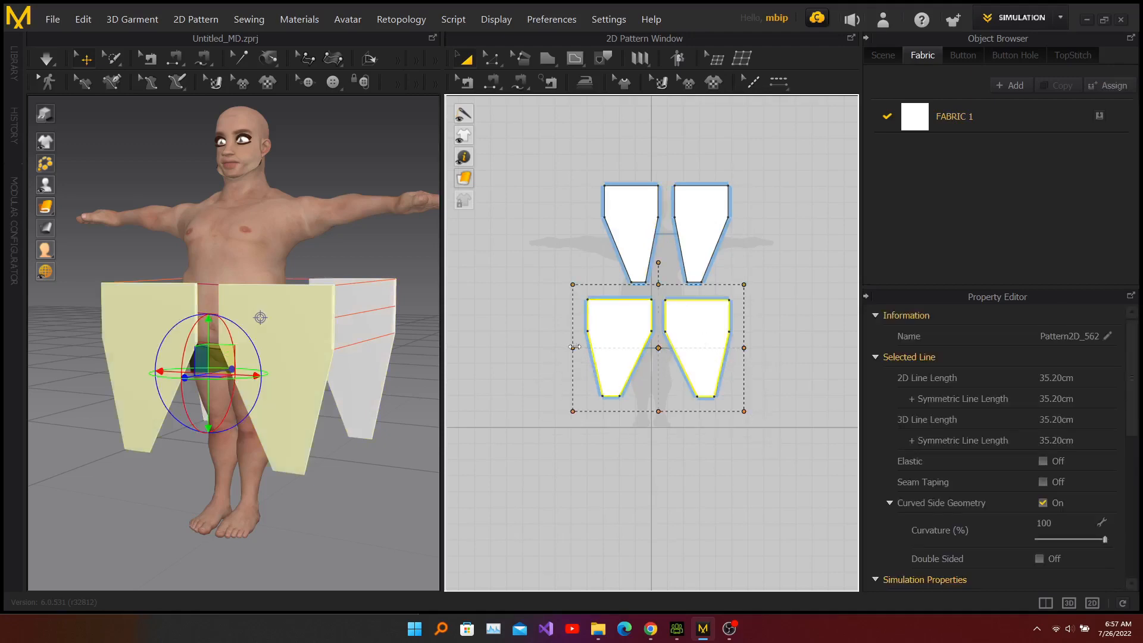
{"action": "left_click_drag", "start_coordinate": [574, 348], "coordinate": [600, 349]}
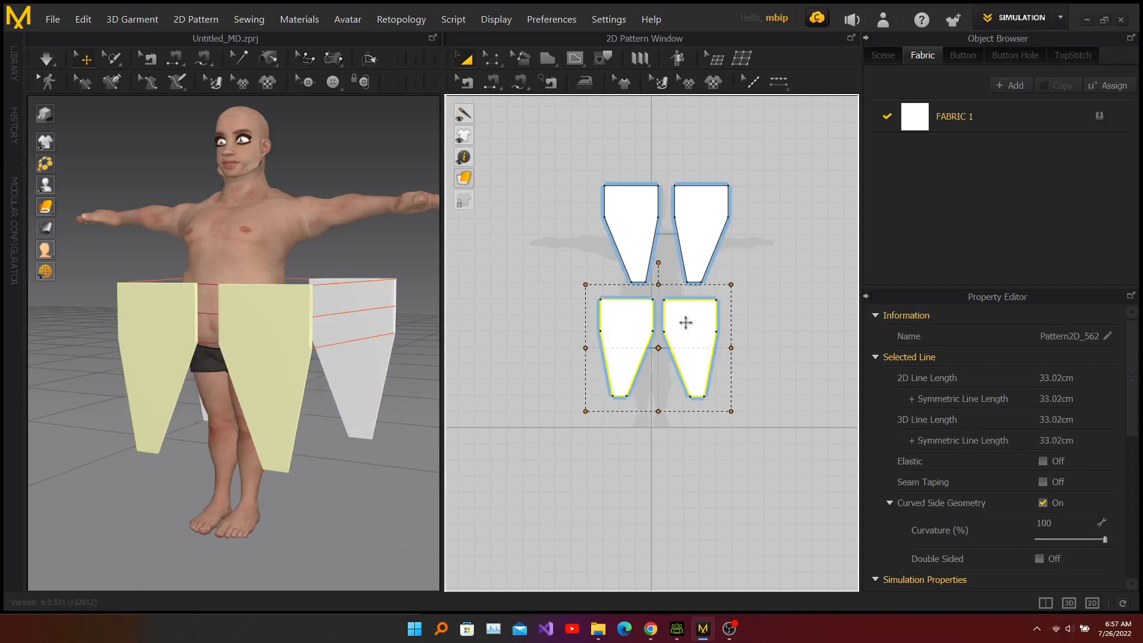
{"action": "left_click_drag", "start_coordinate": [685, 323], "coordinate": [692, 324]}
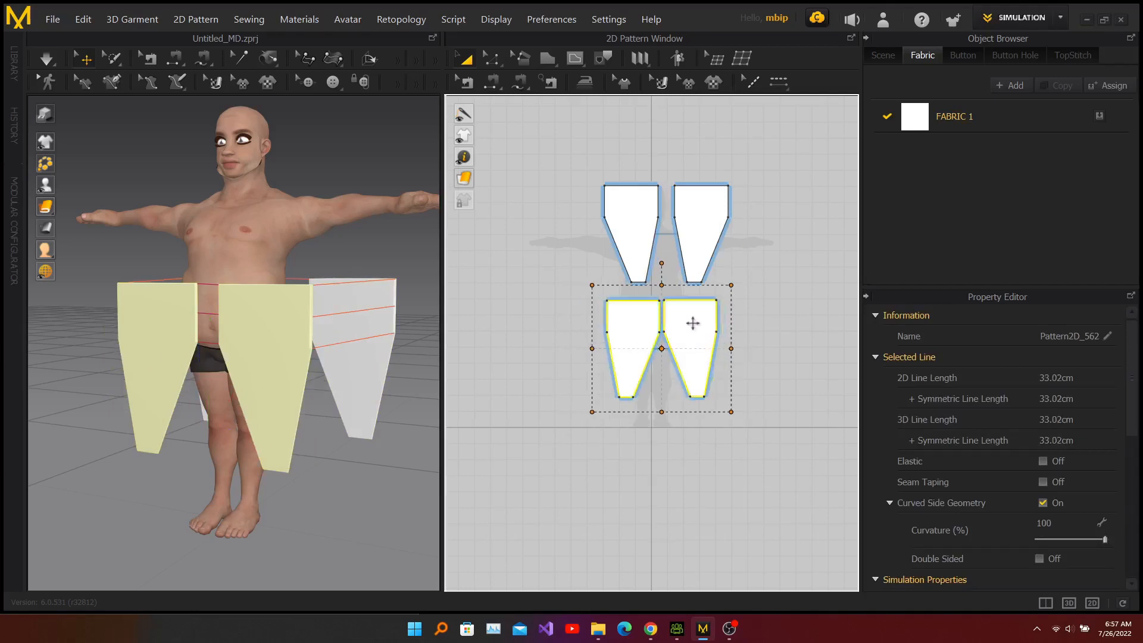
{"action": "left_click", "coordinate": [590, 142]}
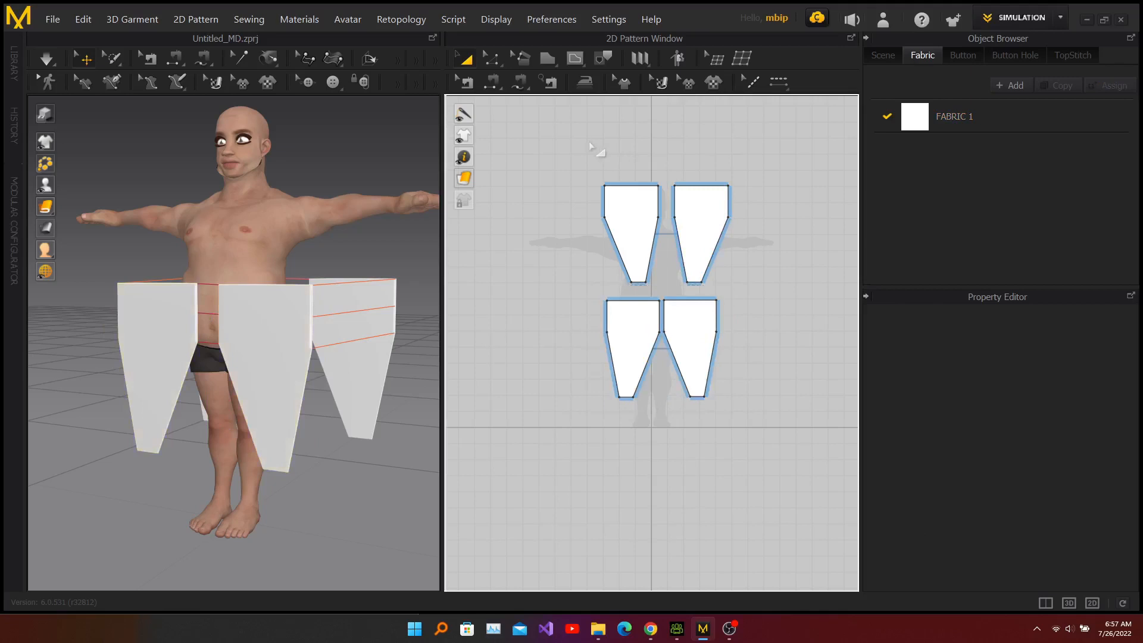
Scale the pair of back patterns narrower to a total line length of about 32.25 cm, and shift the left one level with the right
{"action": "left_click_drag", "start_coordinate": [575, 141], "coordinate": [746, 289]}
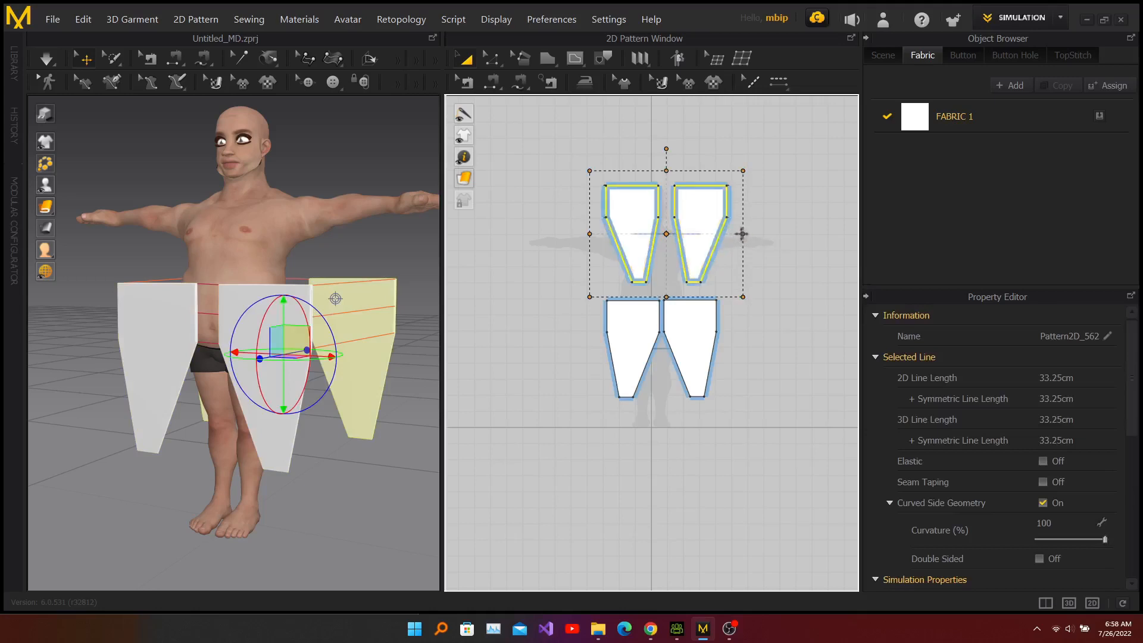
{"action": "left_click_drag", "start_coordinate": [743, 234], "coordinate": [736, 234]}
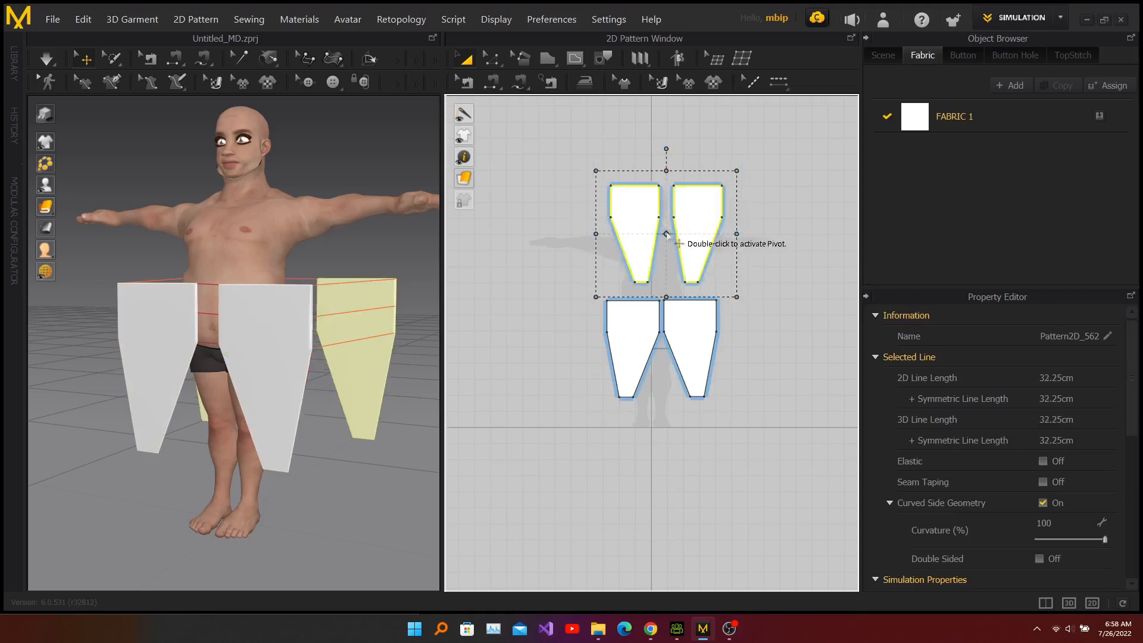
{"action": "left_click_drag", "start_coordinate": [695, 199], "coordinate": [689, 202]}
{"action": "left_click", "coordinate": [711, 136]}
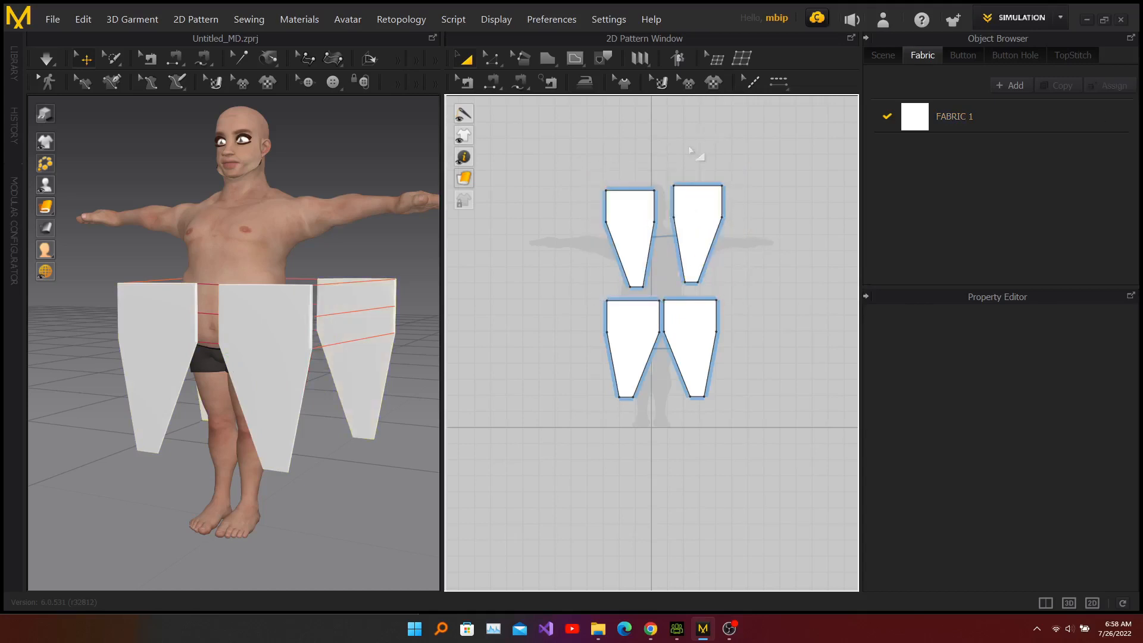
{"action": "left_click", "coordinate": [636, 209]}
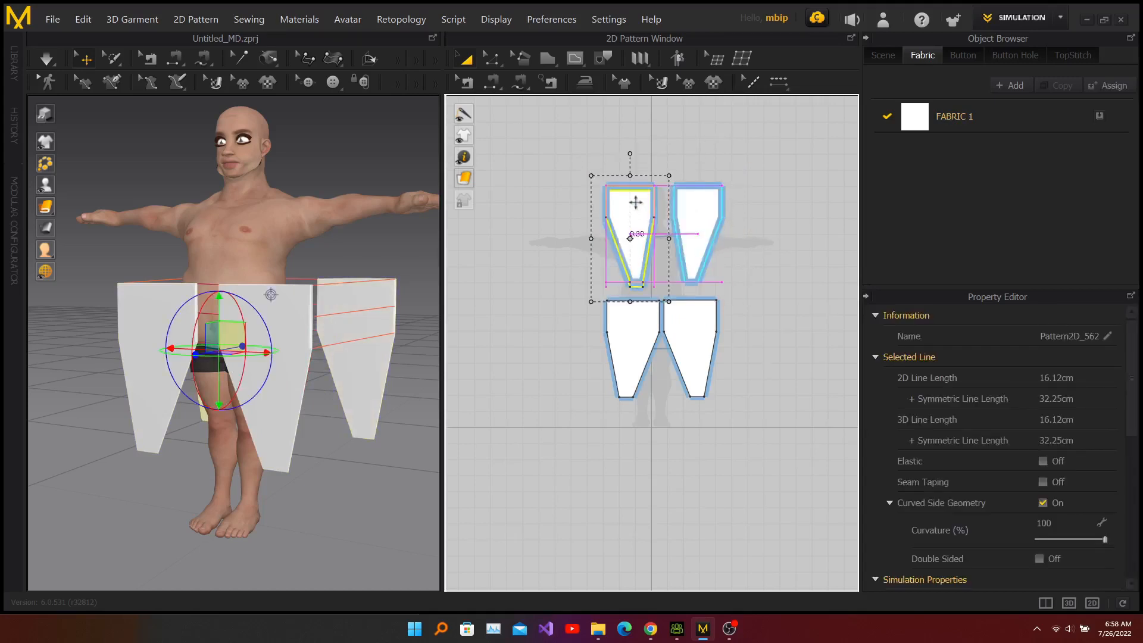
{"action": "left_click", "coordinate": [712, 156]}
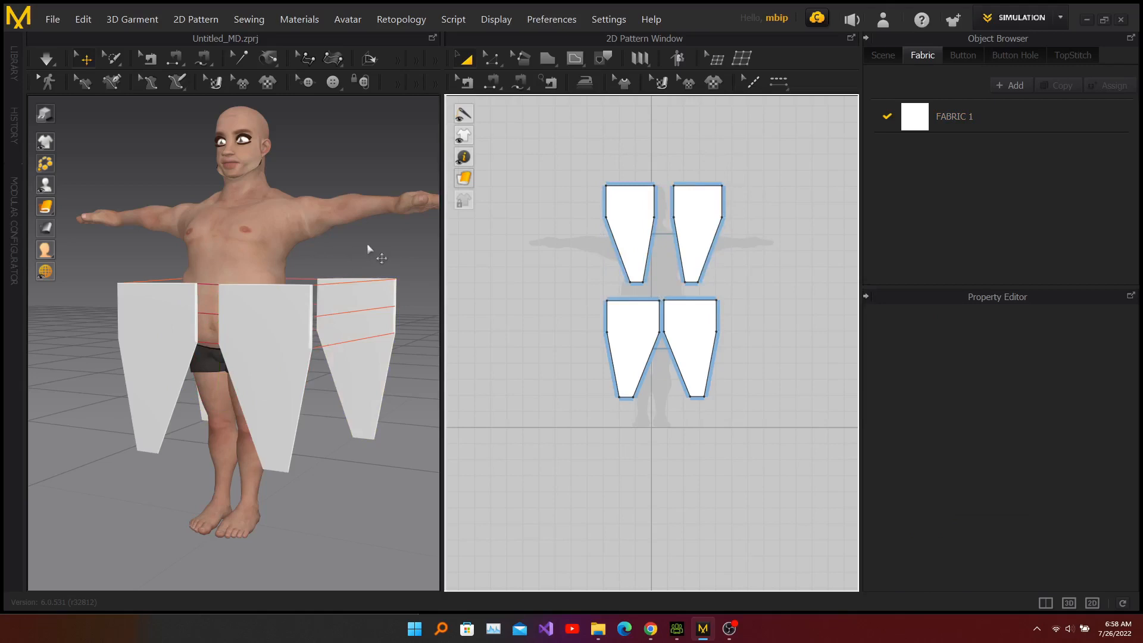
Simulate the resized trouser patterns so they drape on the avatar, and inspect the fit from the front
{"action": "key", "text": "space"}
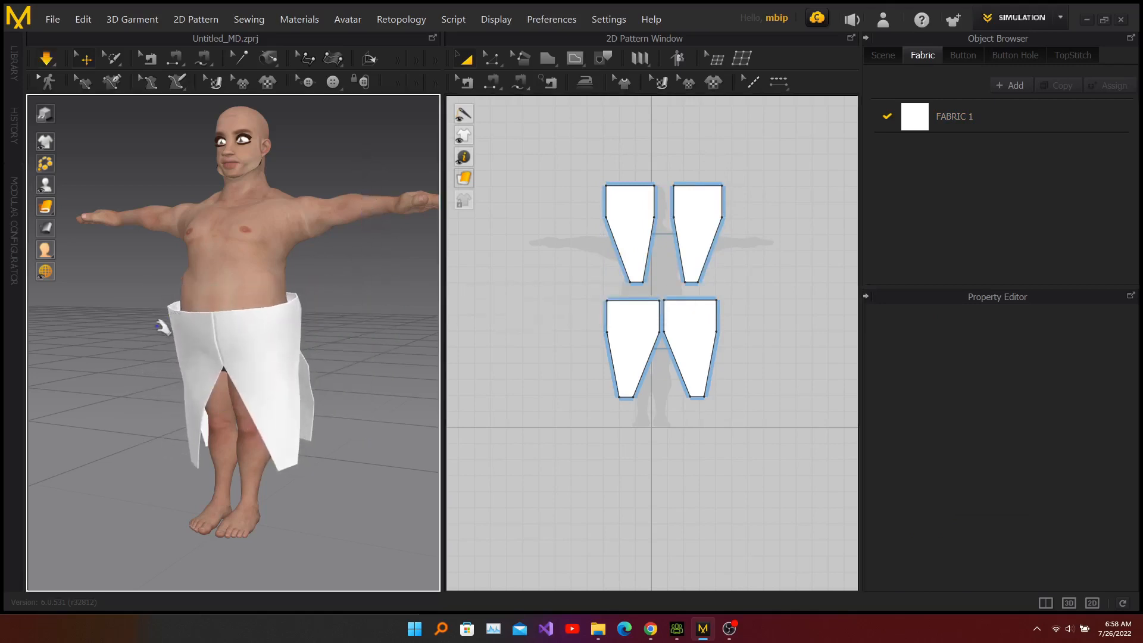
{"action": "right_click_drag", "start_coordinate": [141, 352], "coordinate": [168, 338]}
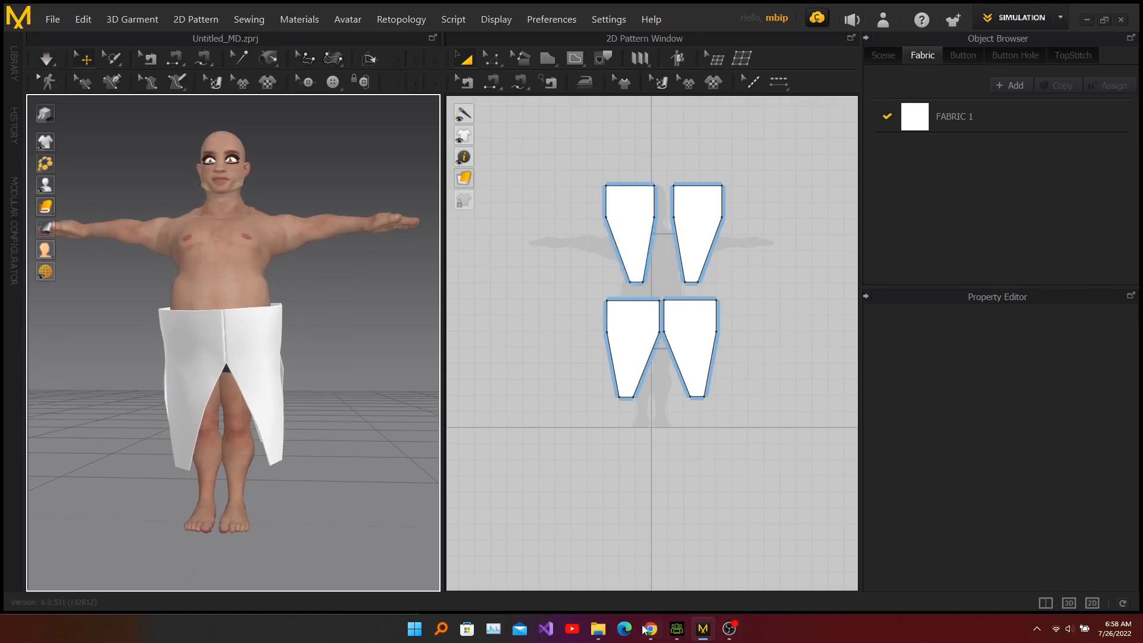
Switch to File Explorer, preview the skt.jpg texture in the CC3 folder, and return to Marvelous Designer
{"action": "left_click", "coordinate": [597, 629]}
{"action": "double_click", "coordinate": [500, 209]}
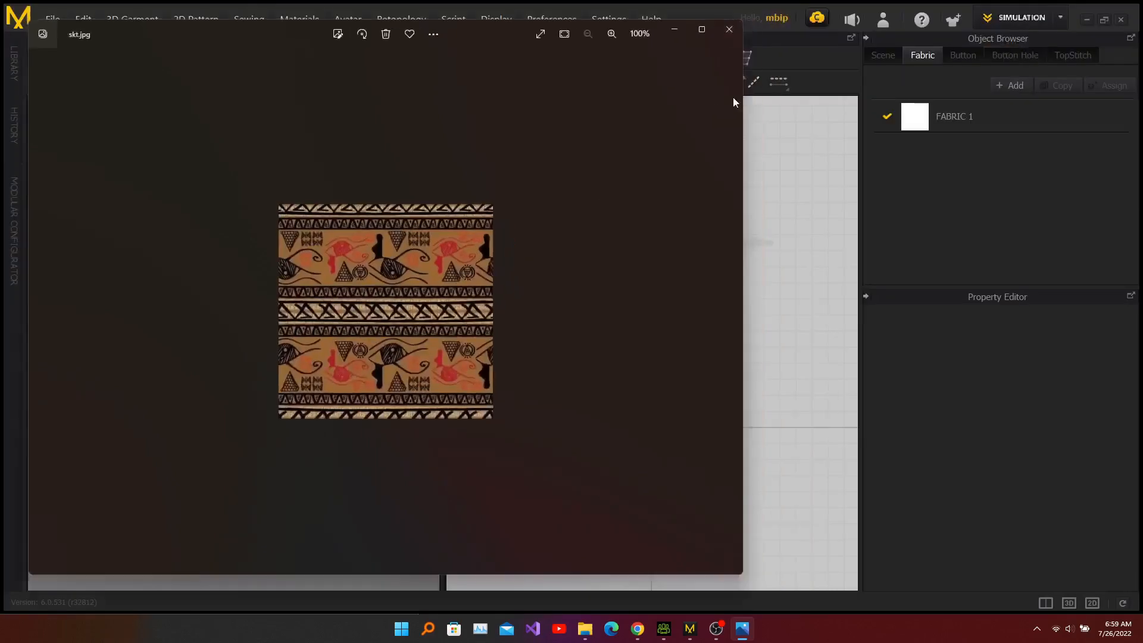
{"action": "left_click", "coordinate": [730, 31]}
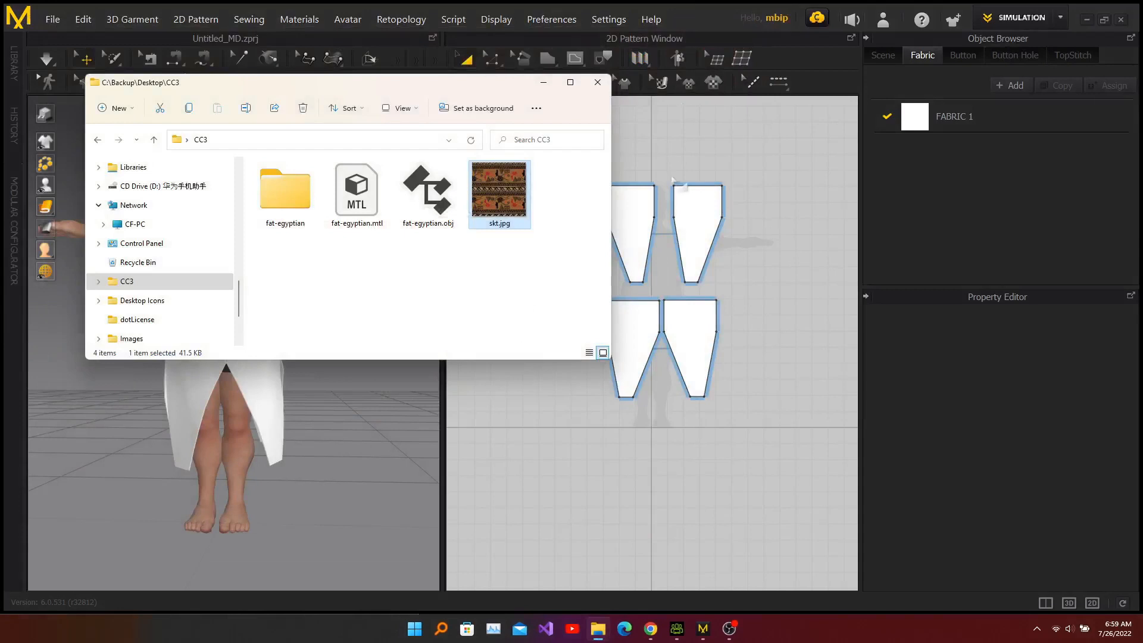
{"action": "left_click", "coordinate": [697, 13]}
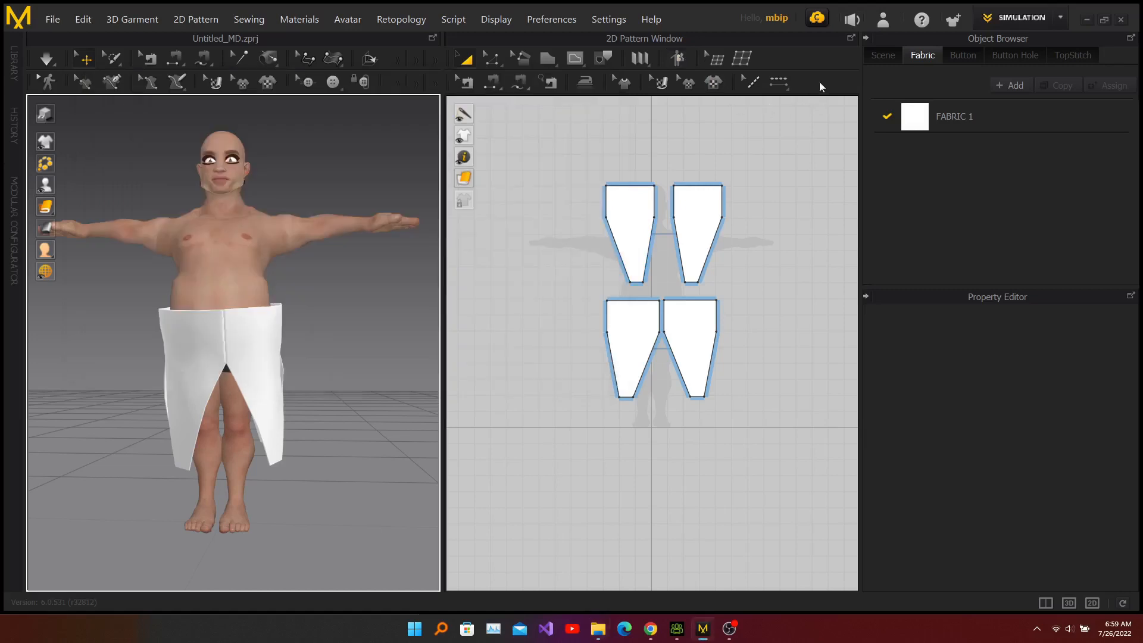
Add skt.jpg as a 12.70 cm wide graphic on the left back pattern
{"action": "left_click", "coordinate": [716, 83]}
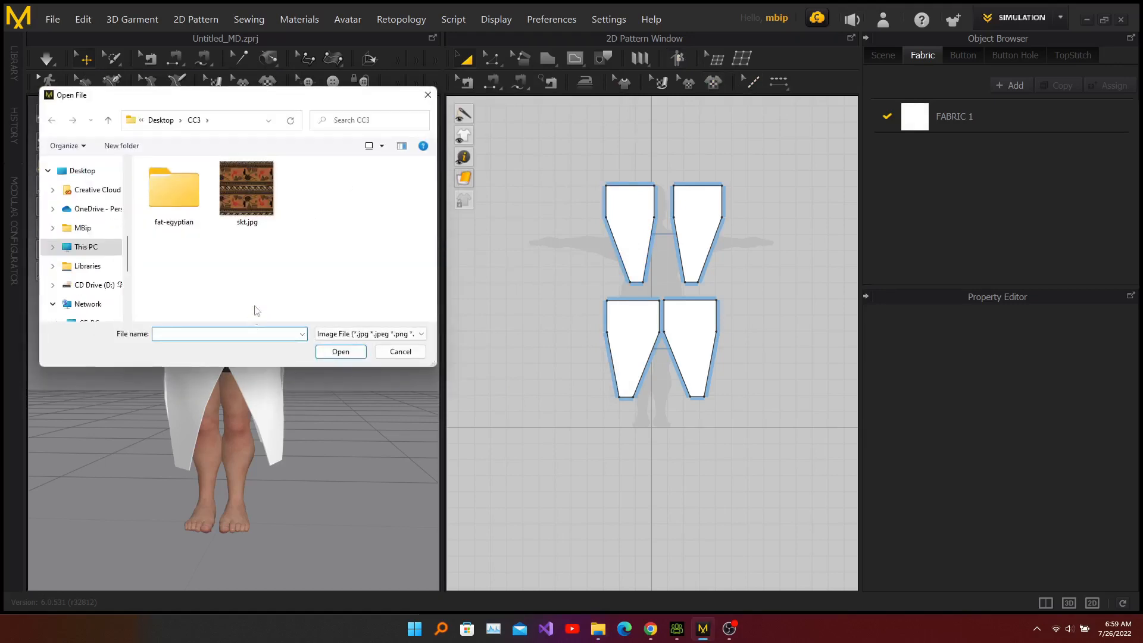
{"action": "left_click", "coordinate": [259, 189]}
{"action": "left_click", "coordinate": [344, 353]}
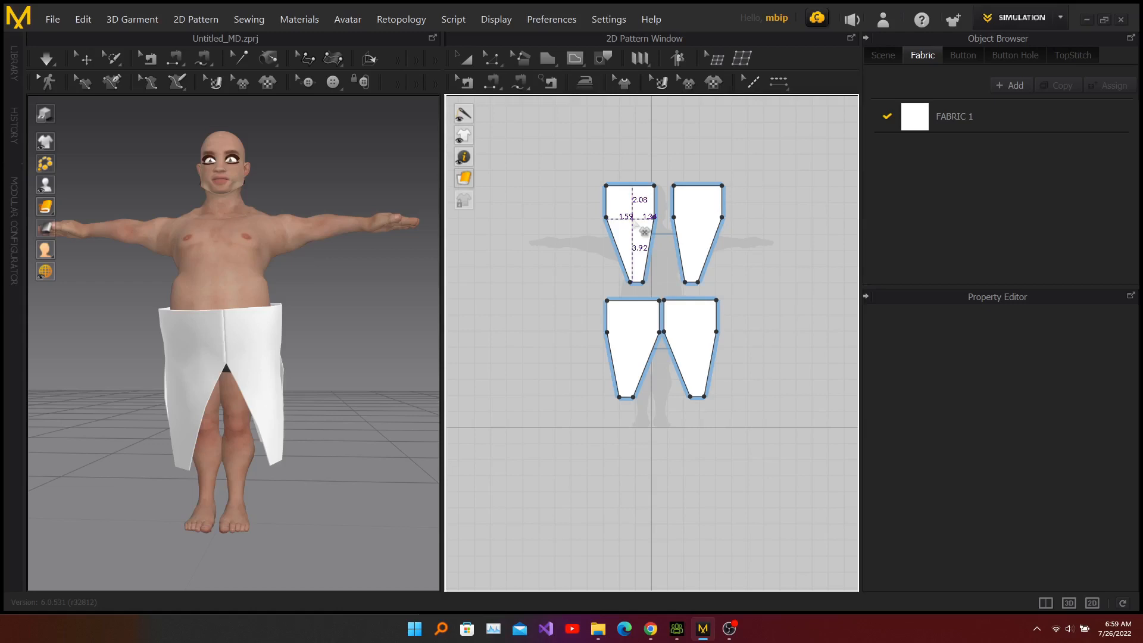
{"action": "left_click", "coordinate": [632, 218]}
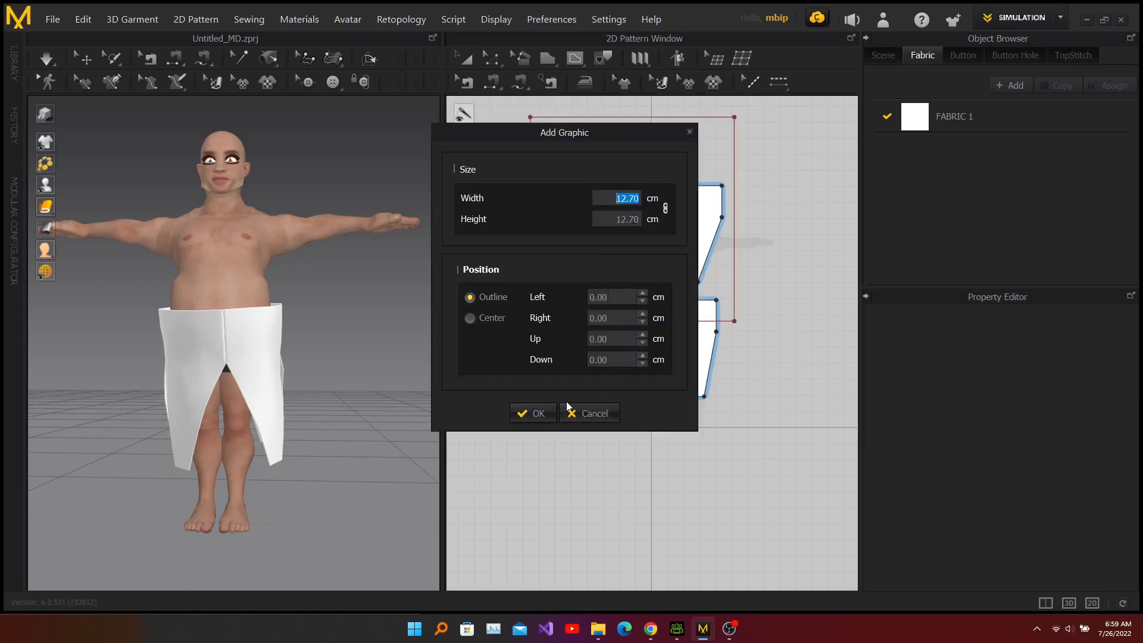
{"action": "left_click", "coordinate": [526, 413]}
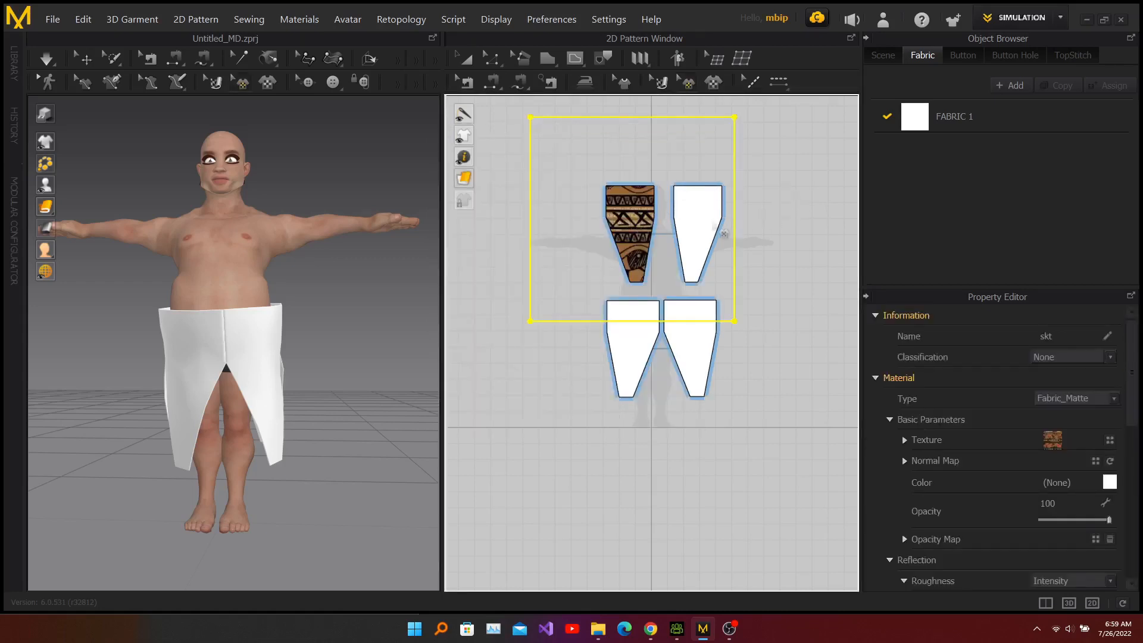
Scale the graphic on the left back pattern down until its height matches the pattern's height
{"action": "right_click_drag", "start_coordinate": [376, 361], "coordinate": [261, 316]}
{"action": "left_click", "coordinate": [281, 158]}
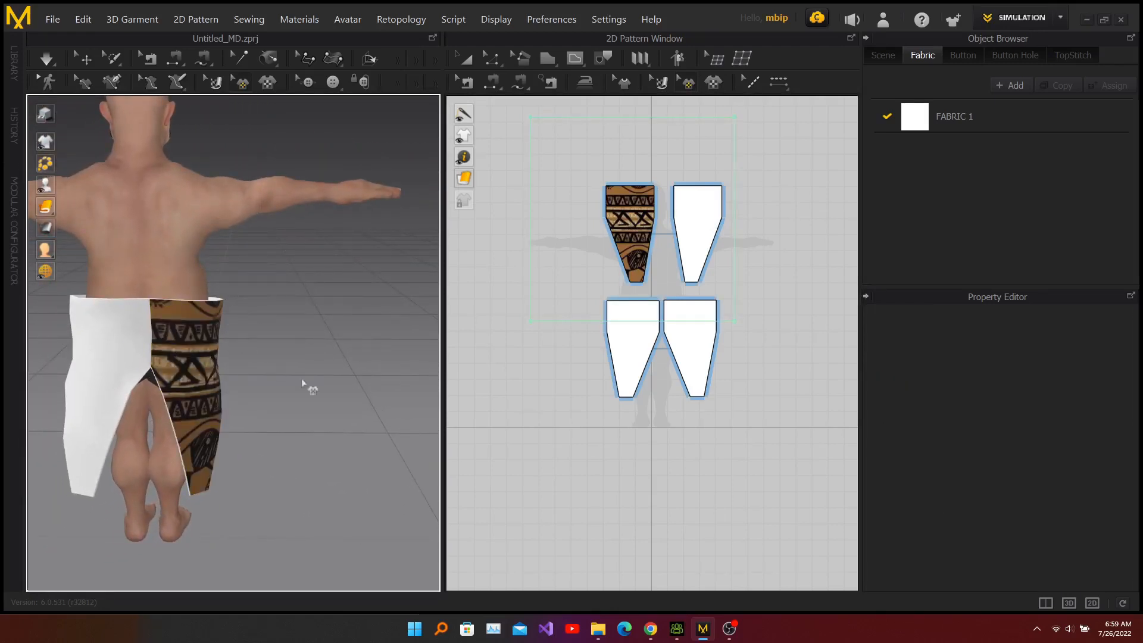
{"action": "right_click_drag", "start_coordinate": [311, 390], "coordinate": [231, 388]}
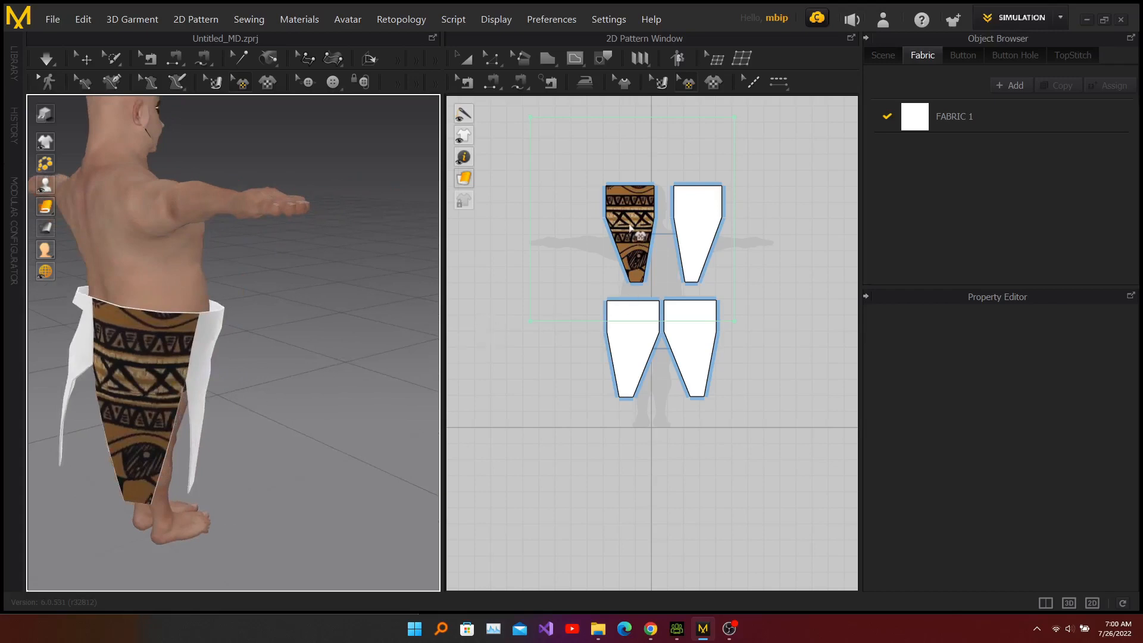
{"action": "left_click", "coordinate": [628, 235]}
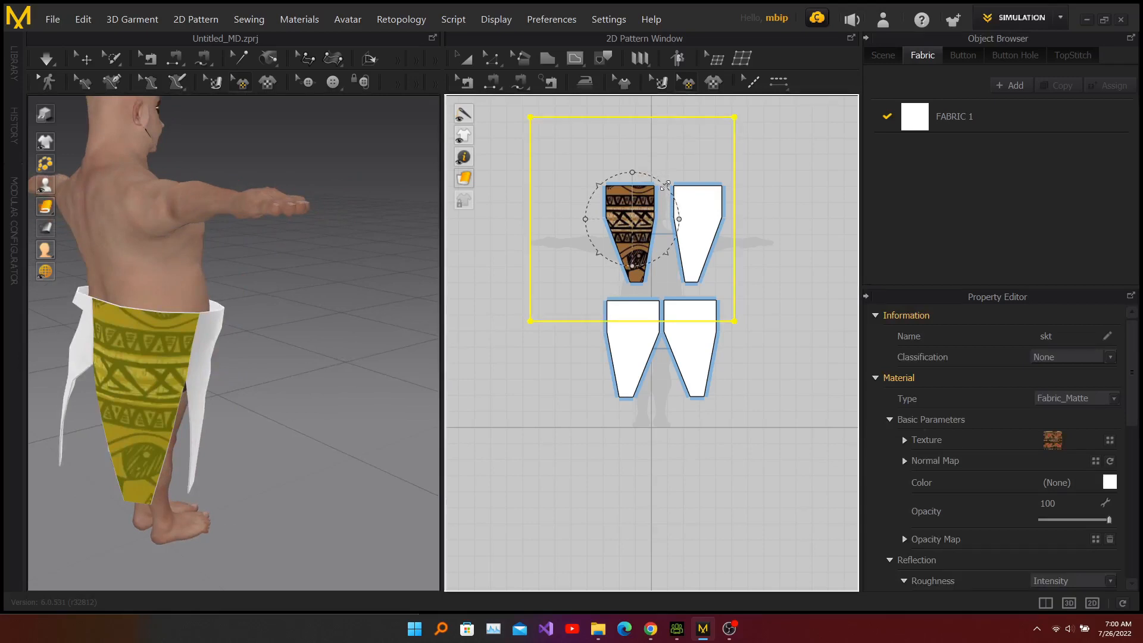
{"action": "left_click", "coordinate": [363, 130]}
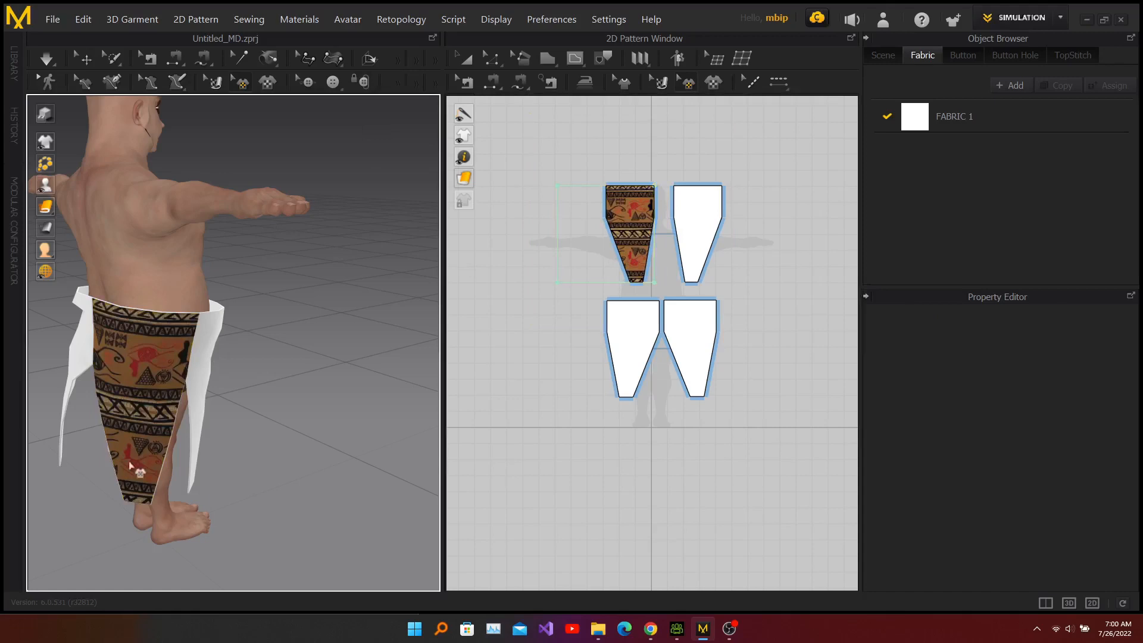
Add skt.jpg as a 12.70 cm wide graphic on the right back pattern
{"action": "left_click", "coordinate": [712, 83]}
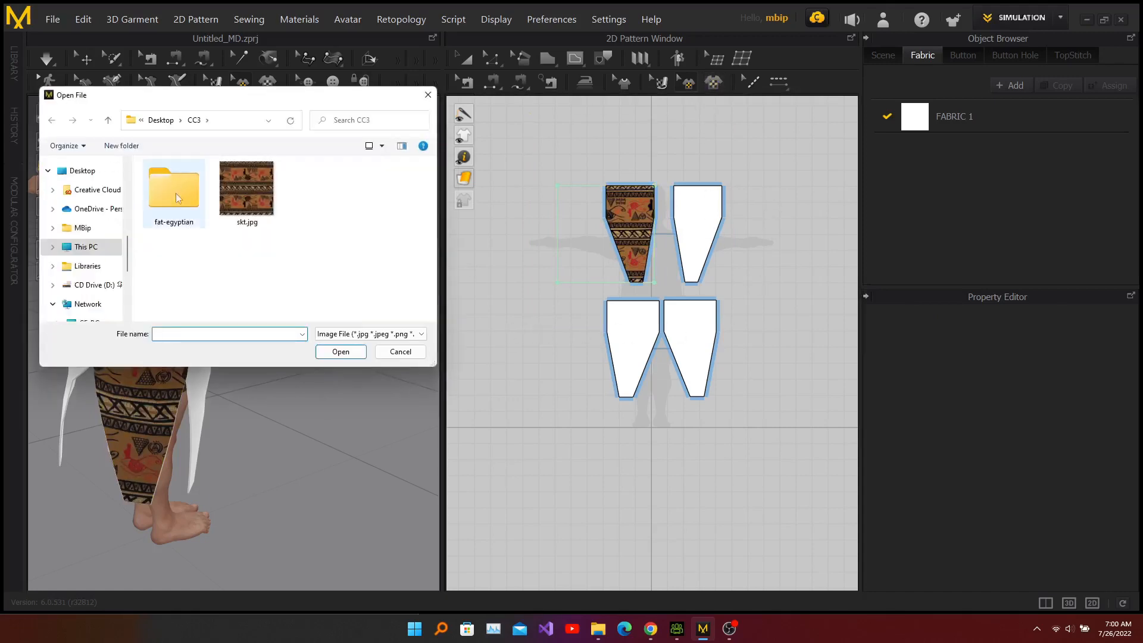
{"action": "left_click", "coordinate": [242, 201]}
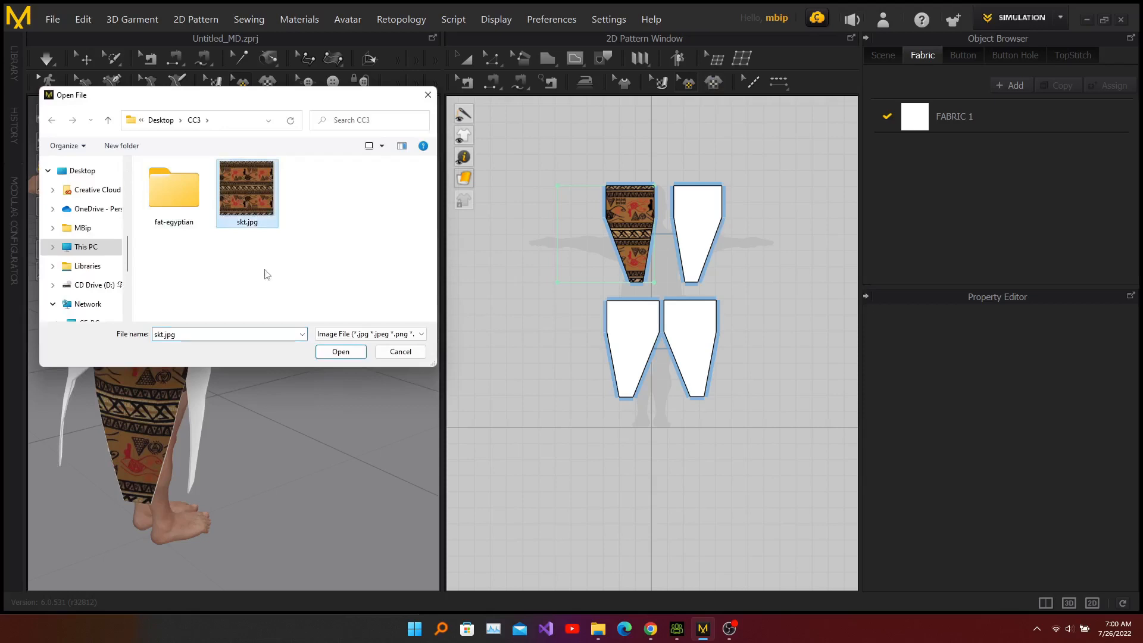
{"action": "left_click", "coordinate": [343, 352]}
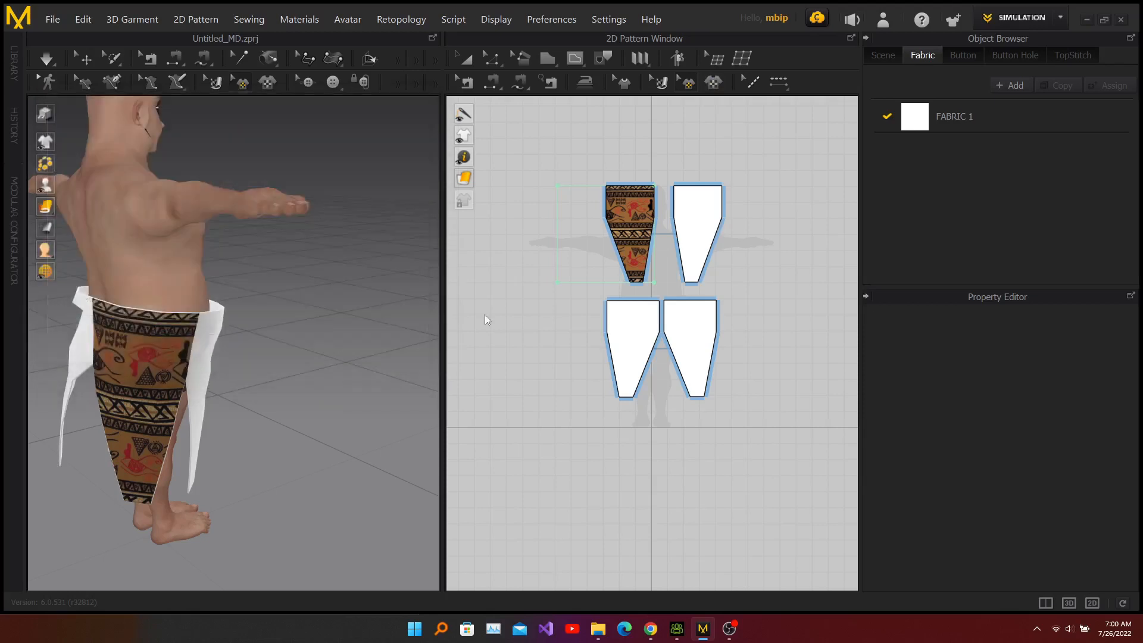
{"action": "left_click", "coordinate": [710, 234]}
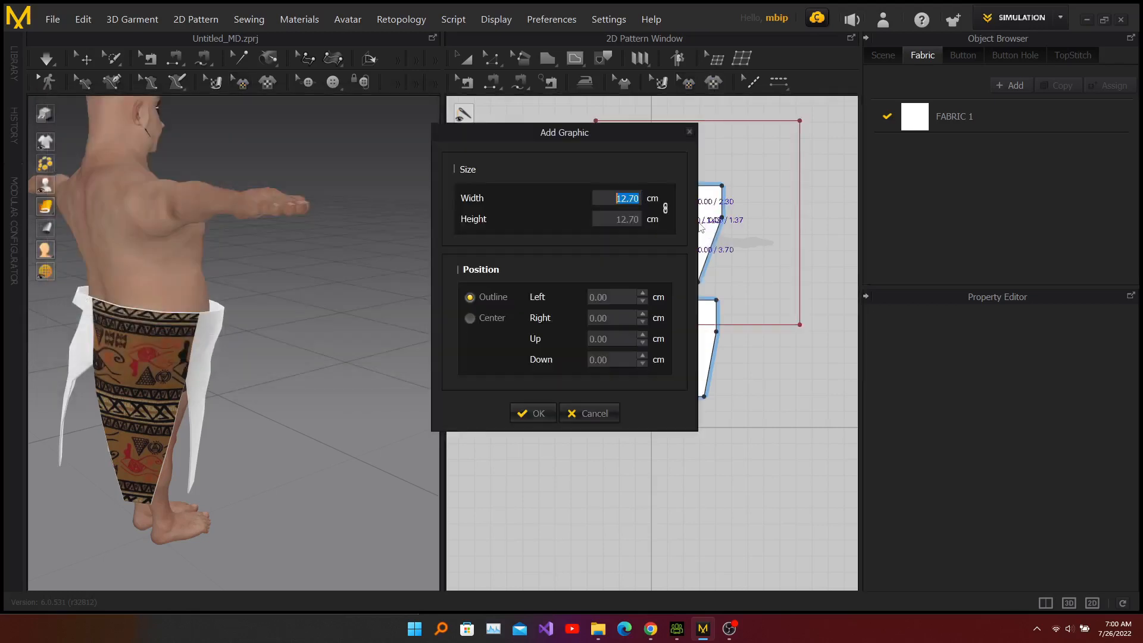
{"action": "left_click", "coordinate": [538, 412]}
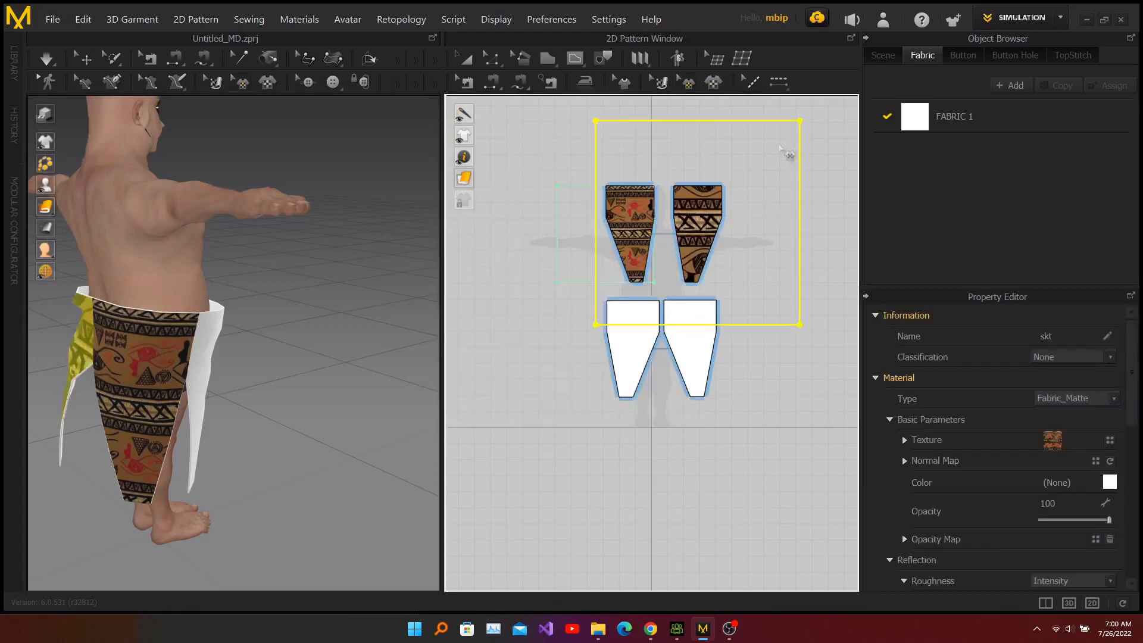
Scale the graphic on the right back pattern down to the pattern's height and align it with the pattern's upper edge
{"action": "left_click", "coordinate": [695, 221]}
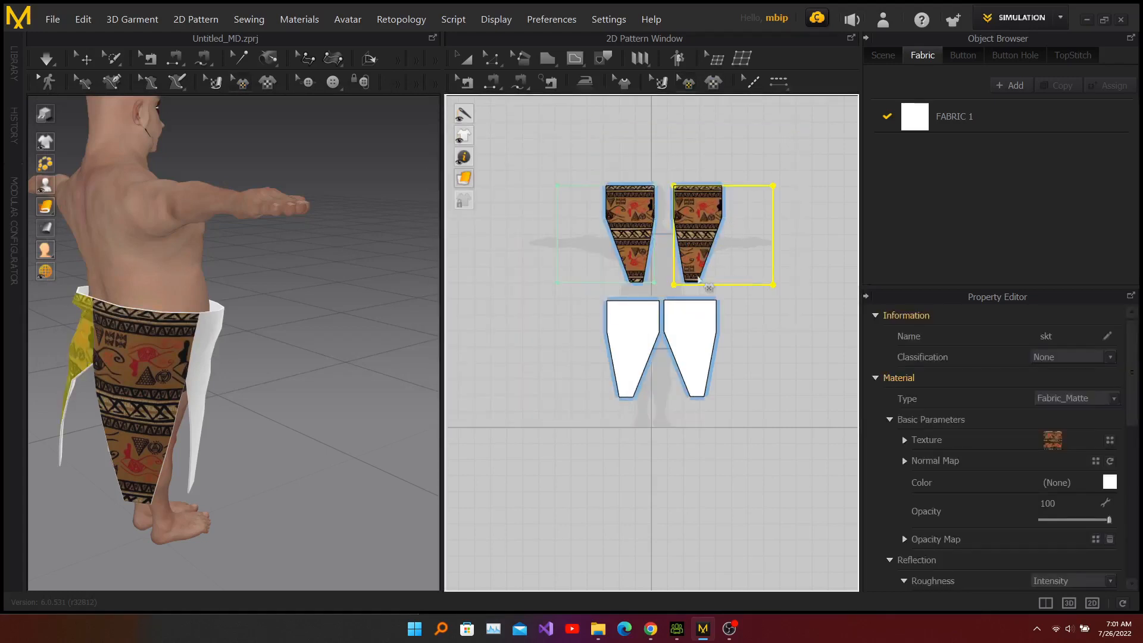
{"action": "right_click_drag", "start_coordinate": [72, 420], "coordinate": [178, 412]}
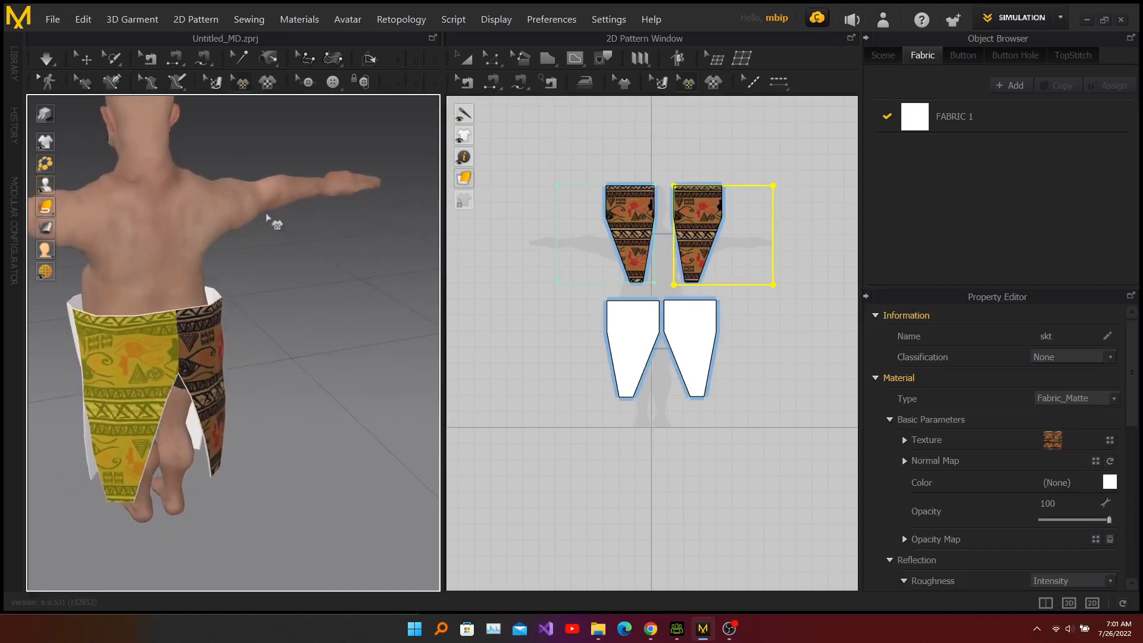
{"action": "left_click", "coordinate": [262, 320]}
Add skt.jpg as a 12.70 cm wide graphic on the left front pattern
{"action": "right_click_drag", "start_coordinate": [271, 384], "coordinate": [111, 329]}
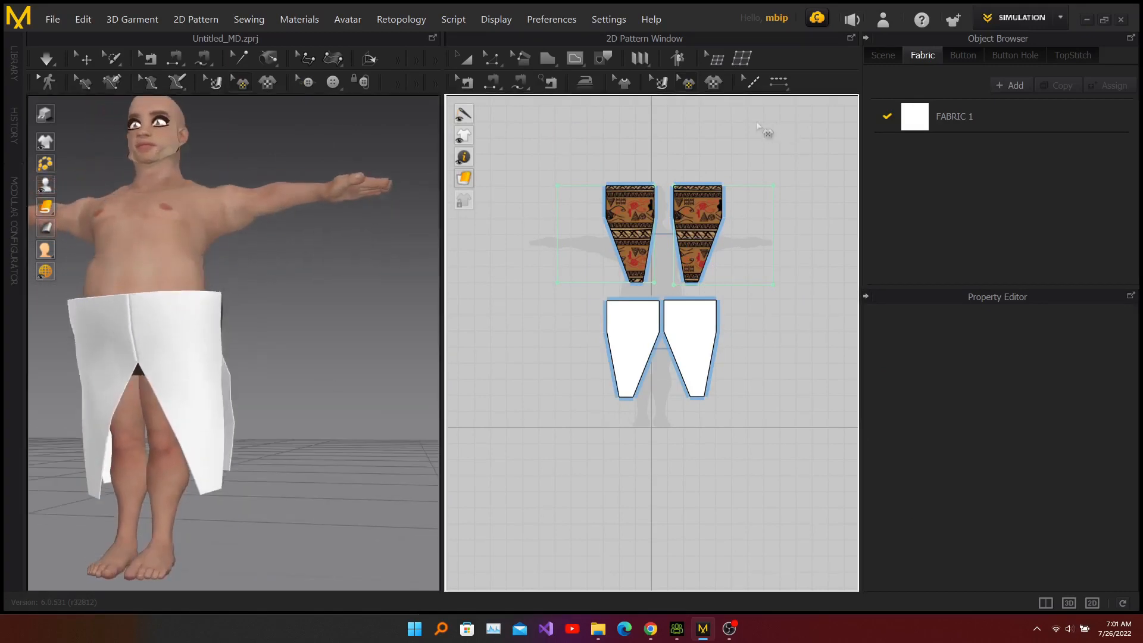
{"action": "left_click", "coordinate": [716, 86]}
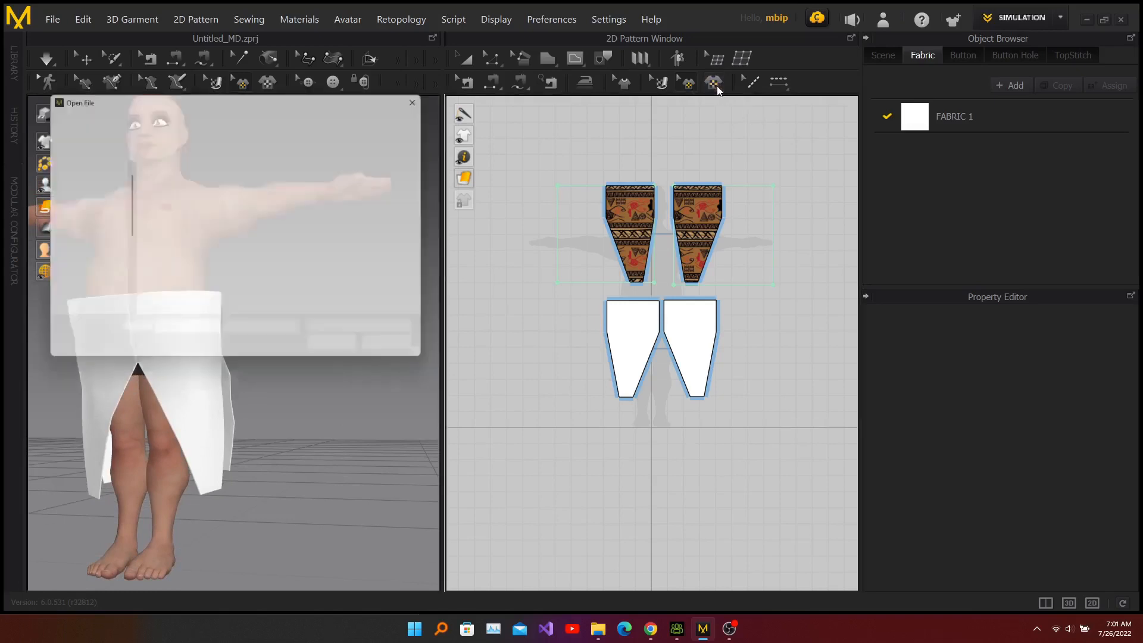
{"action": "left_click", "coordinate": [247, 190]}
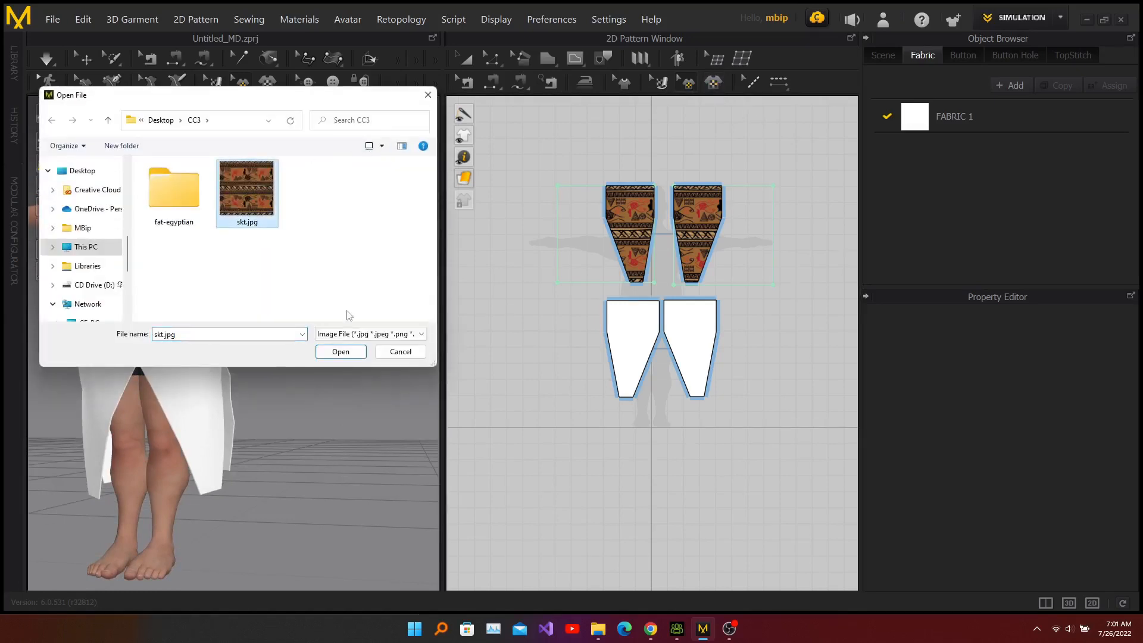
{"action": "left_click", "coordinate": [340, 352]}
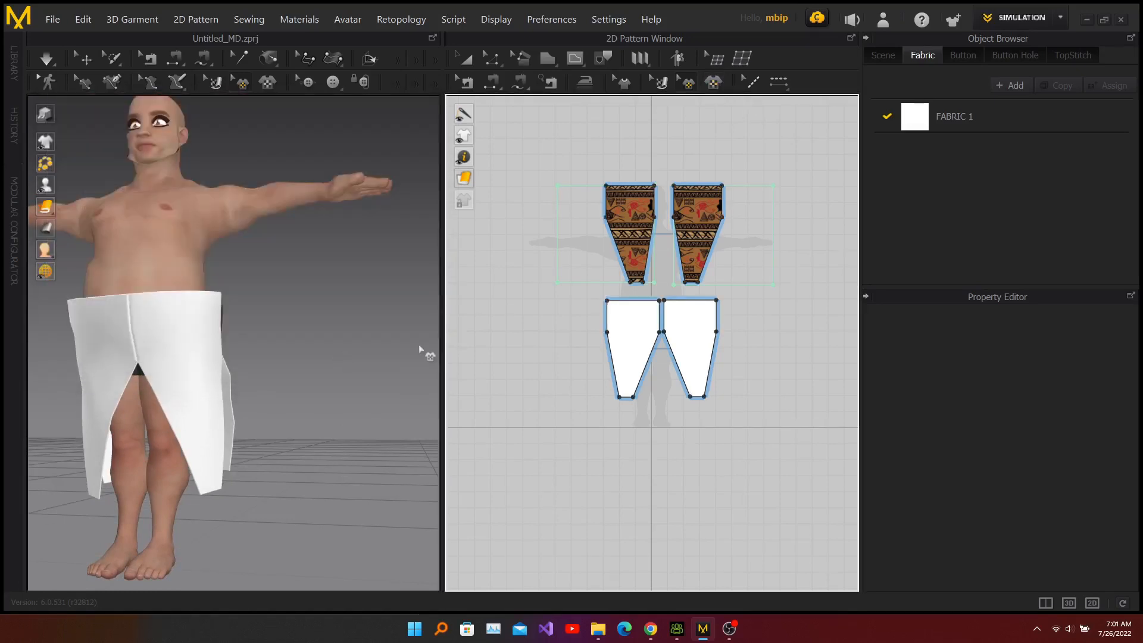
{"action": "left_click", "coordinate": [632, 342]}
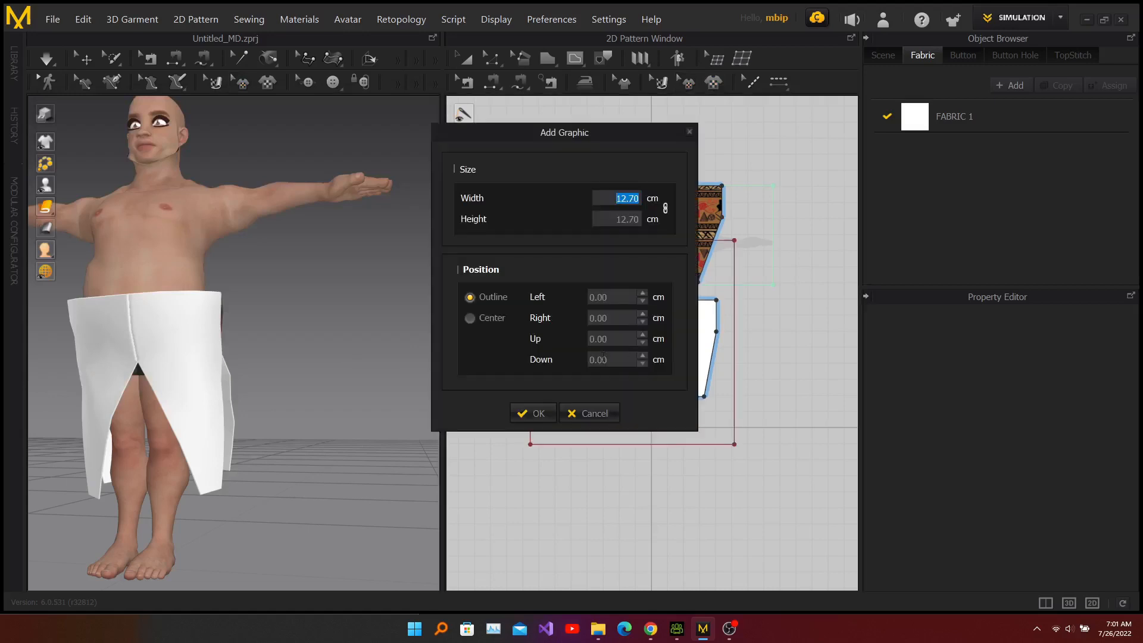
{"action": "left_click", "coordinate": [532, 407]}
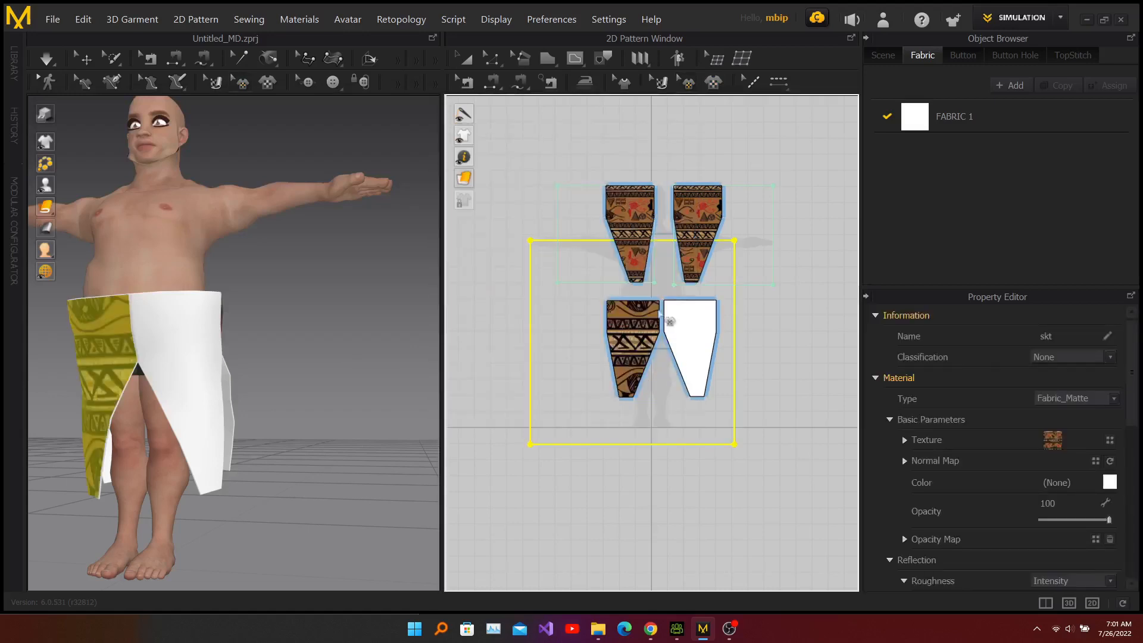
Scale the graphic on the left front pattern down to the pattern's height and align it with the pattern's upper edge
{"action": "left_click", "coordinate": [631, 331]}
{"action": "left_click_drag", "start_coordinate": [662, 311], "coordinate": [655, 319]}
{"action": "mouse_move", "coordinate": [636, 342]}
{"action": "left_mouse_down"}
{"action": "mouse_move", "coordinate": [627, 351]}
{"action": "mouse_move", "coordinate": [646, 350]}
{"action": "left_mouse_up"}
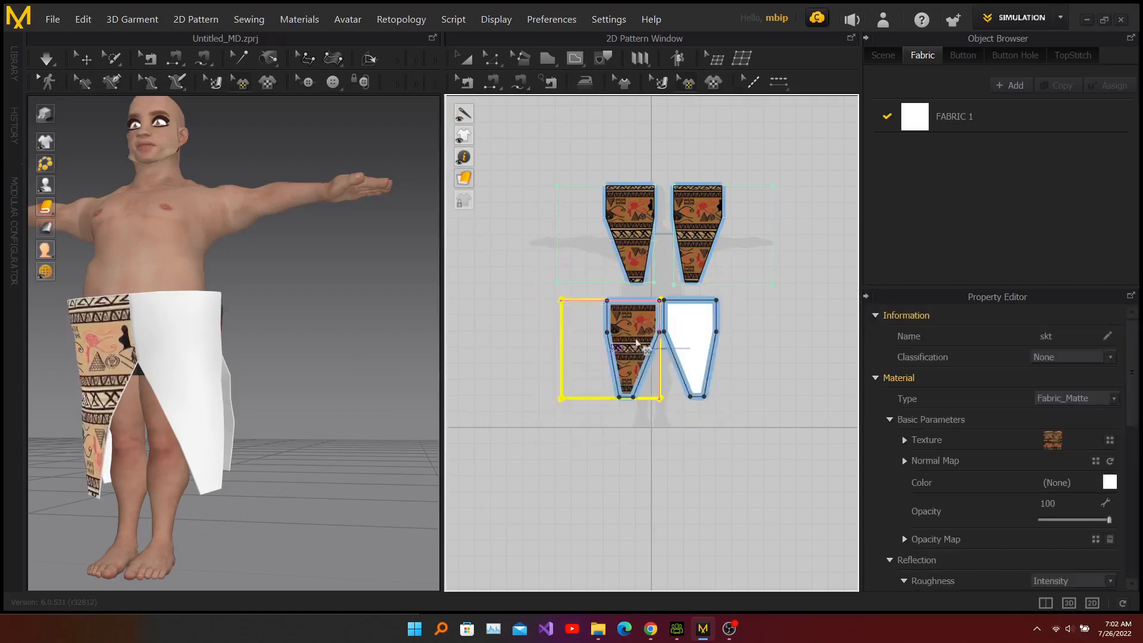
{"action": "left_click", "coordinate": [748, 319]}
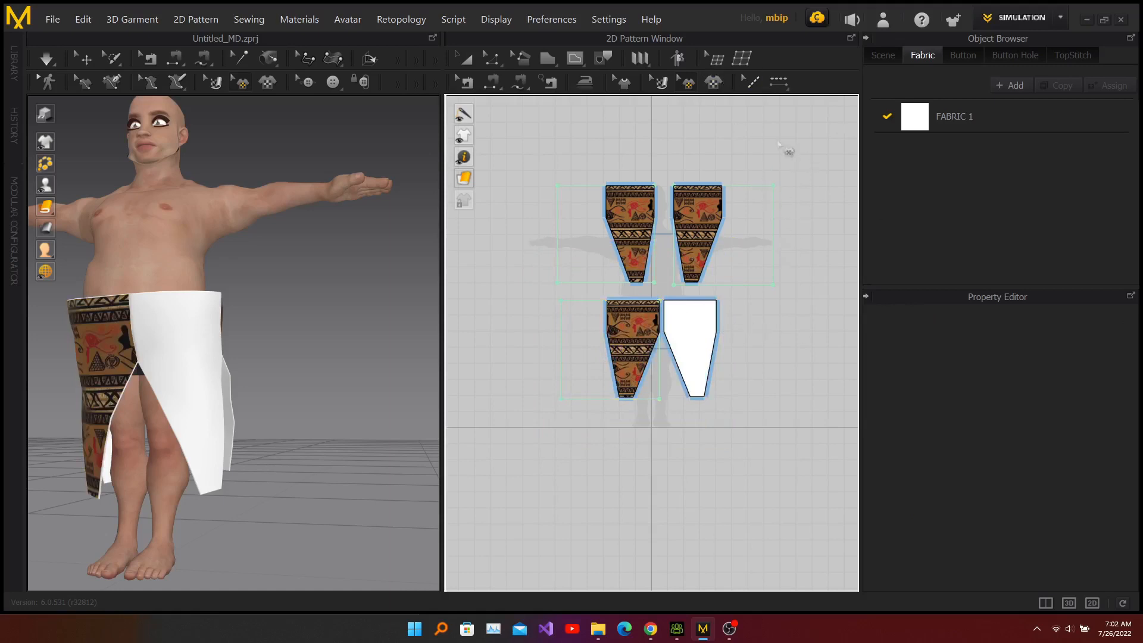
Add skt.jpg as a 12.70 cm wide graphic on the right front pattern
{"action": "left_click", "coordinate": [714, 82]}
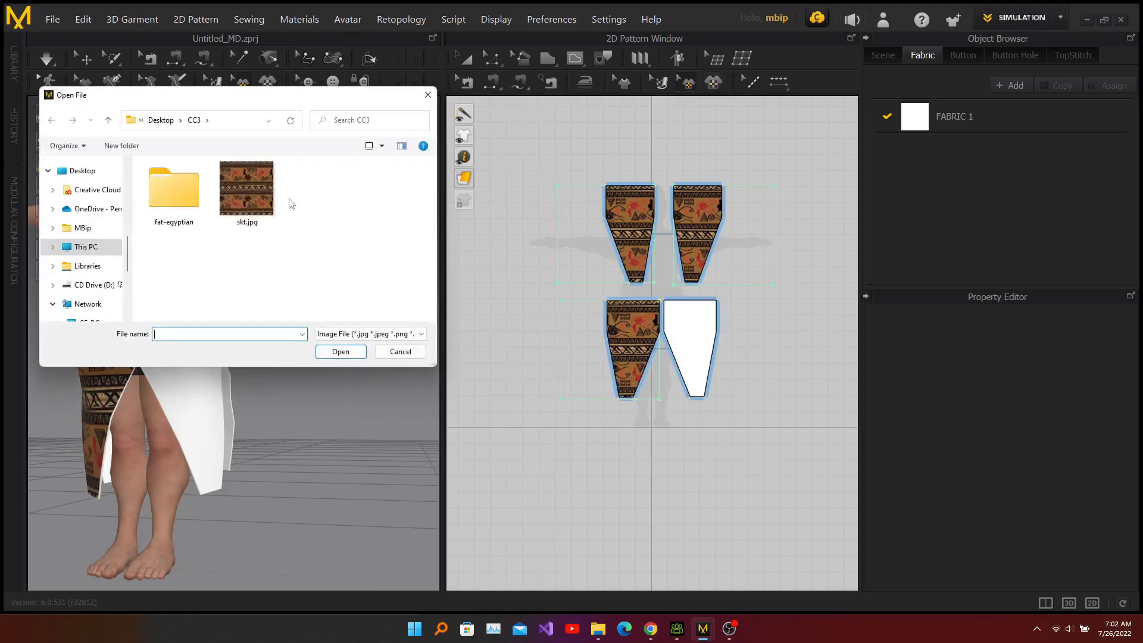
{"action": "left_click", "coordinate": [270, 208]}
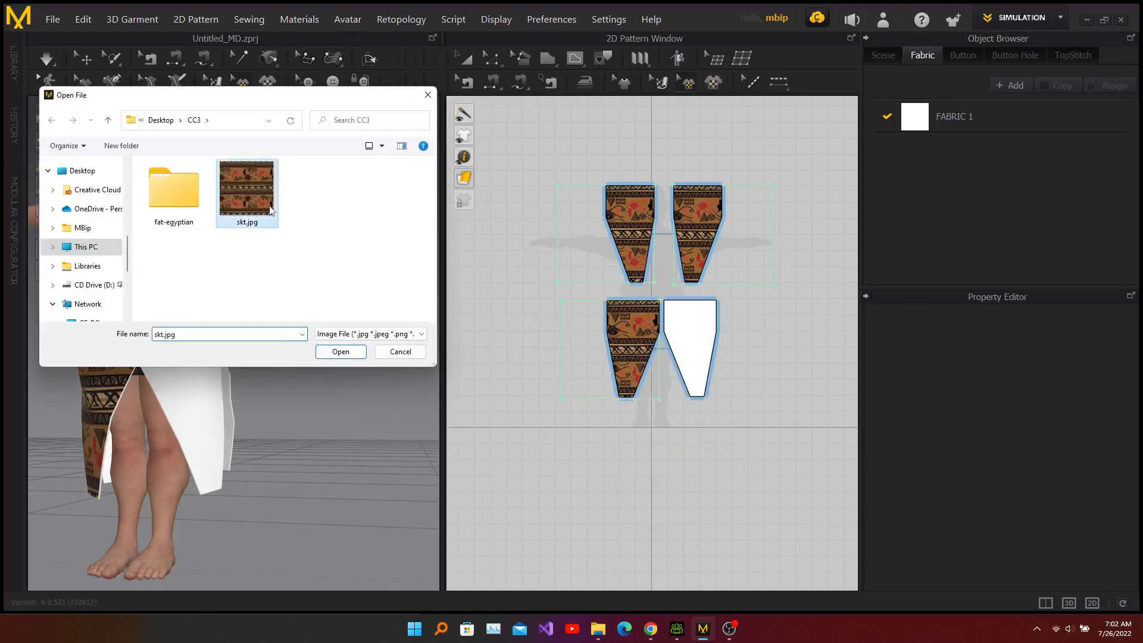
{"action": "left_click", "coordinate": [340, 352]}
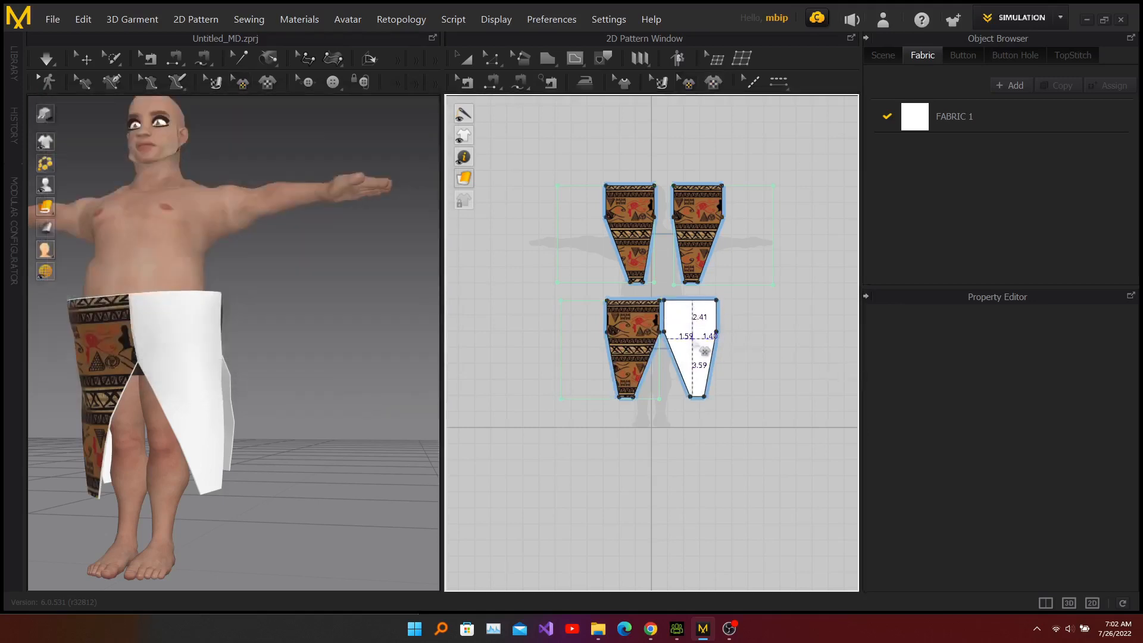
{"action": "left_click", "coordinate": [695, 344]}
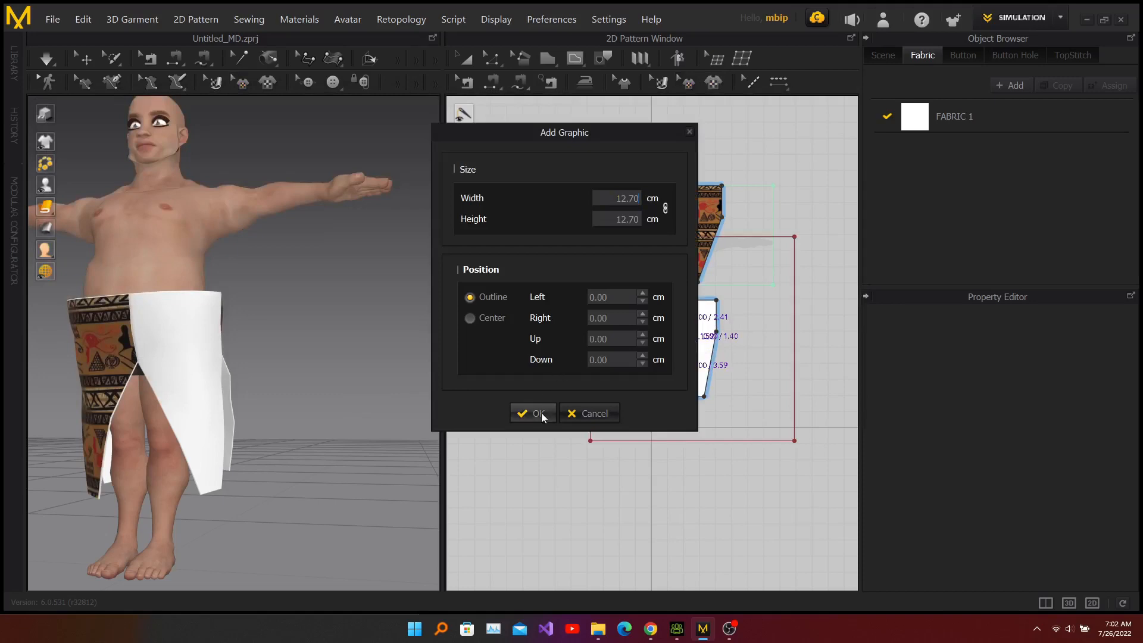
{"action": "left_click", "coordinate": [541, 412]}
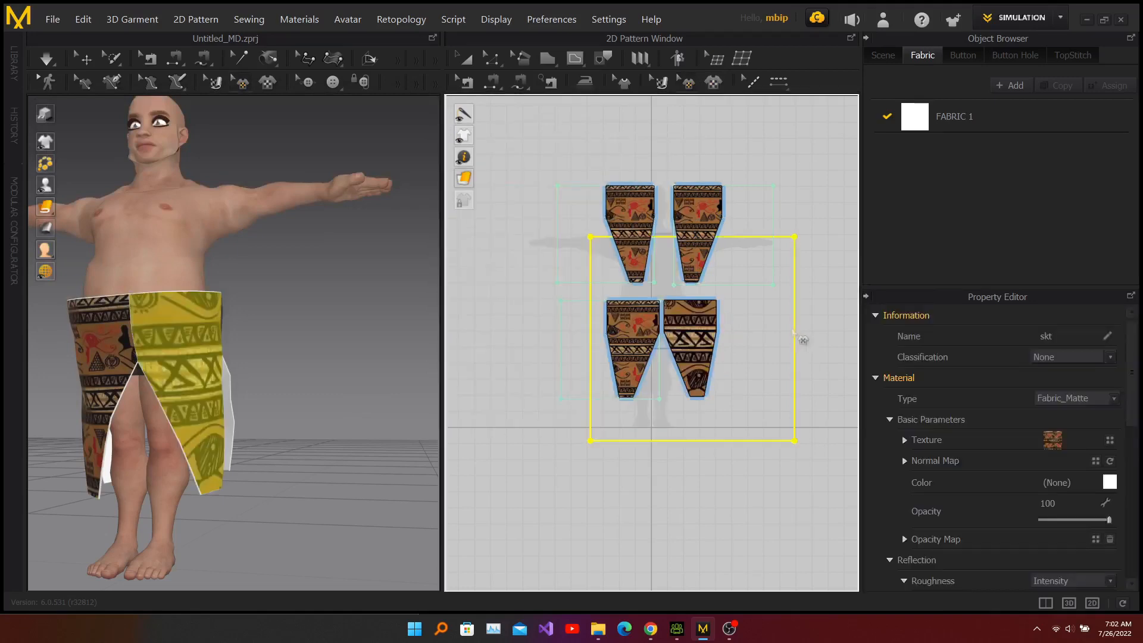
Scale the graphic on the right front pattern down to the pattern's height, aligned with its upper edge
{"action": "right_click", "coordinate": [674, 316]}
{"action": "left_click", "coordinate": [719, 421]}
{"action": "left_click", "coordinate": [711, 429]}
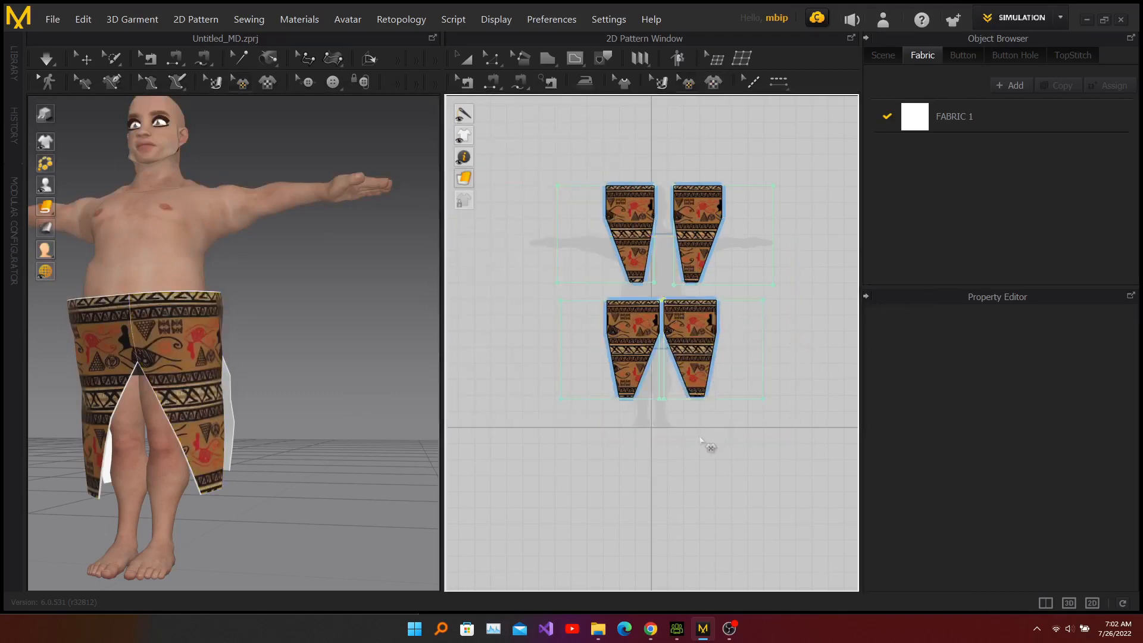
Select the graphics on all four patterns and start an OBJ (Selected) export named skt in the CC3 folder
{"action": "mouse_move", "coordinate": [130, 433]}
{"action": "right_mouse_down"}
{"action": "mouse_move", "coordinate": [359, 447]}
{"action": "mouse_move", "coordinate": [127, 423]}
{"action": "mouse_move", "coordinate": [136, 462]}
{"action": "mouse_move", "coordinate": [143, 443]}
{"action": "right_mouse_up"}
{"action": "middle_click_drag", "start_coordinate": [252, 329], "coordinate": [303, 352]}
{"action": "scroll", "coordinate": [268, 350], "scroll_direction": "down", "scroll_amount": 2}
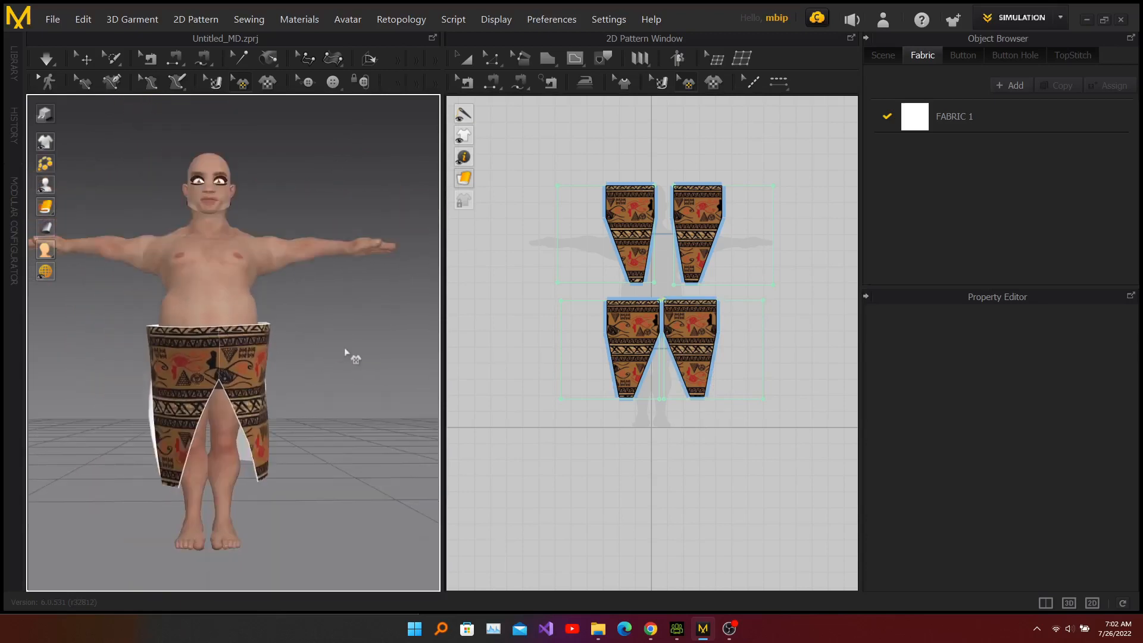
{"action": "right_click_drag", "start_coordinate": [345, 351], "coordinate": [324, 373]}
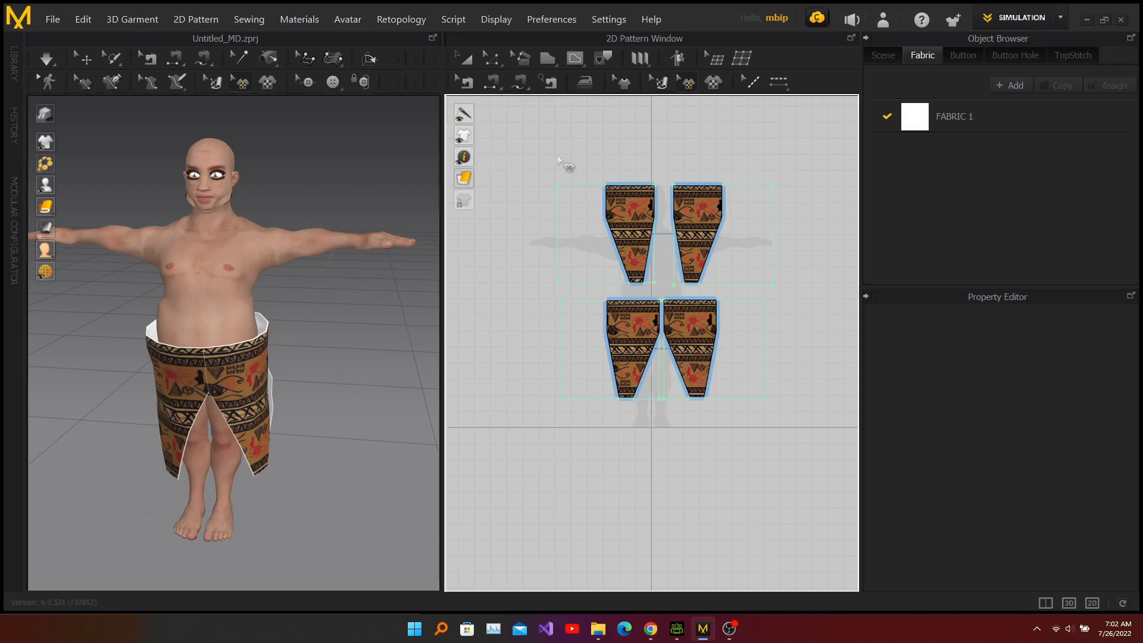
{"action": "left_click_drag", "start_coordinate": [543, 141], "coordinate": [781, 450]}
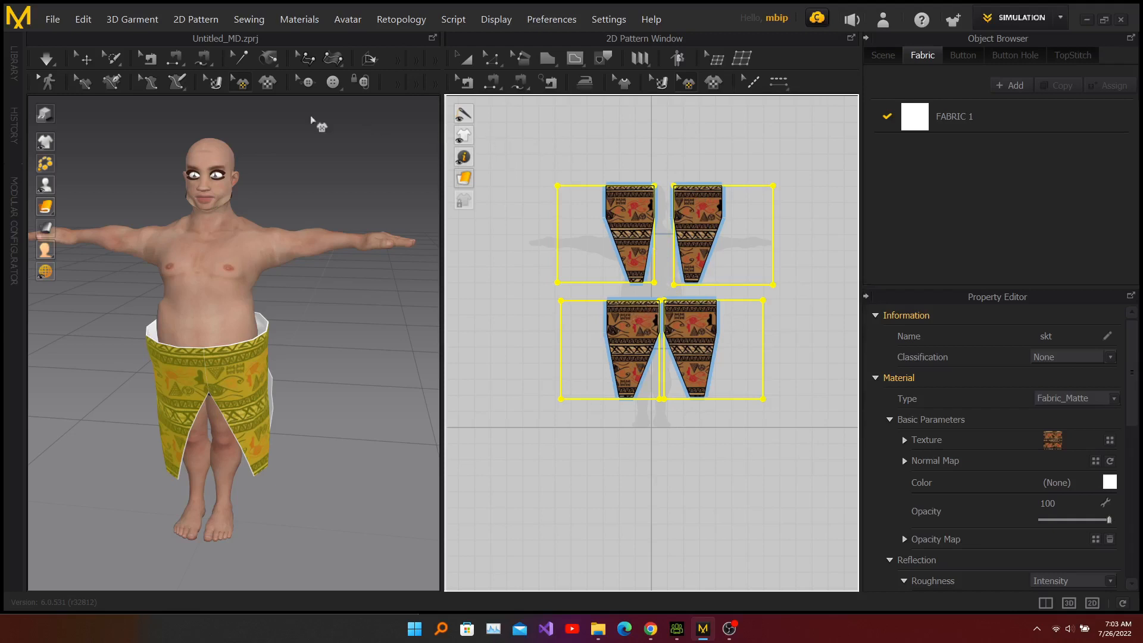
{"action": "left_click", "coordinate": [52, 19]}
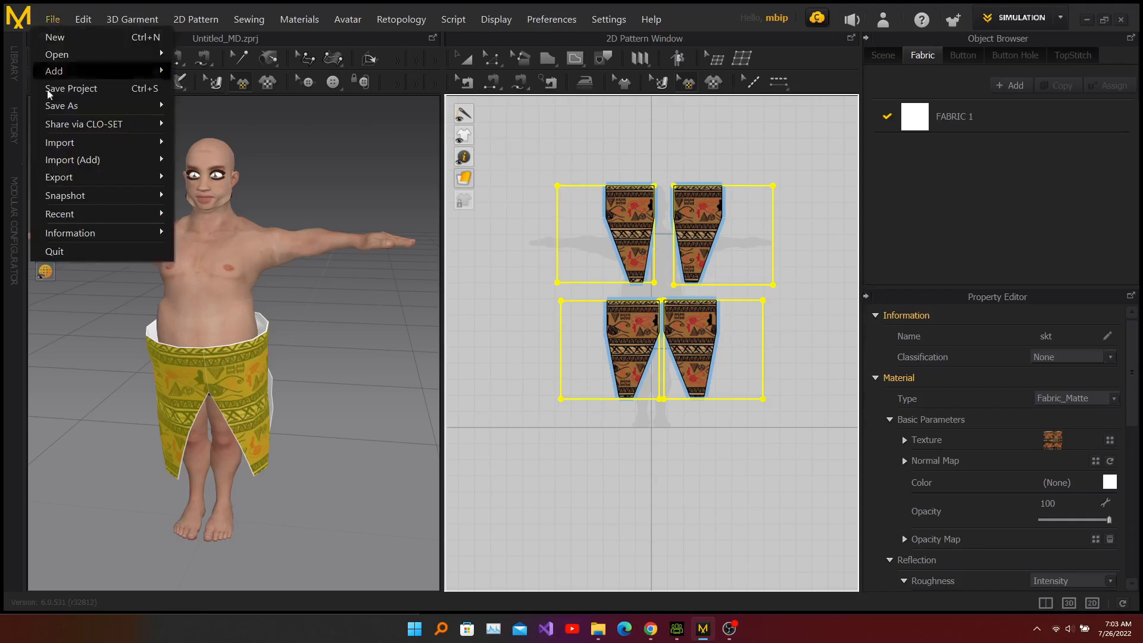
{"action": "mouse_move", "coordinate": [61, 180]}
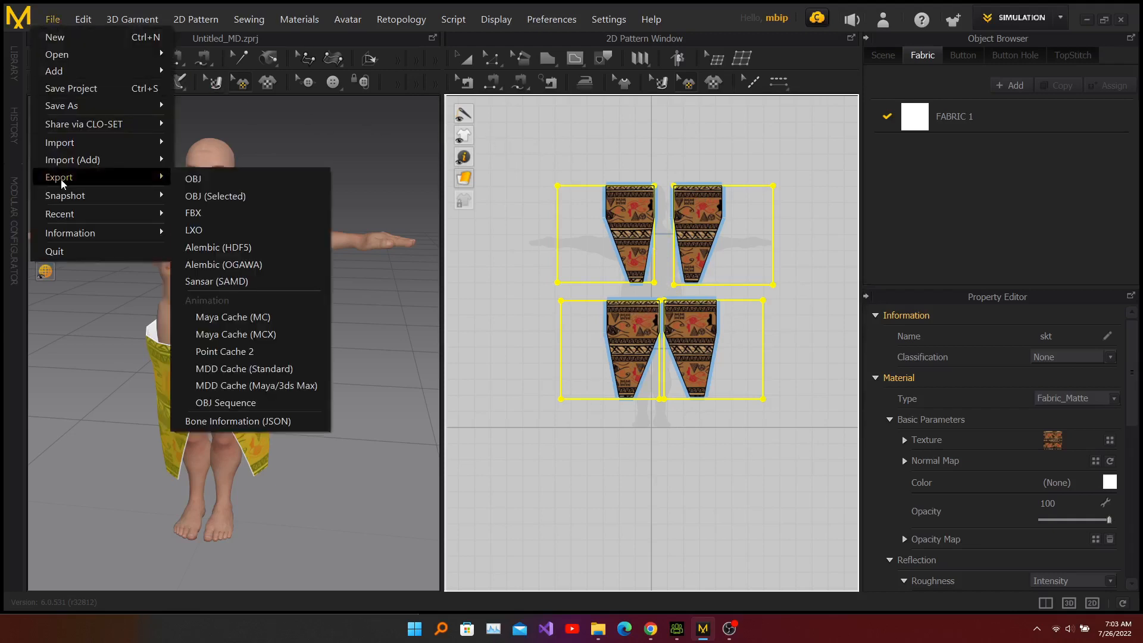
{"action": "left_click", "coordinate": [230, 197]}
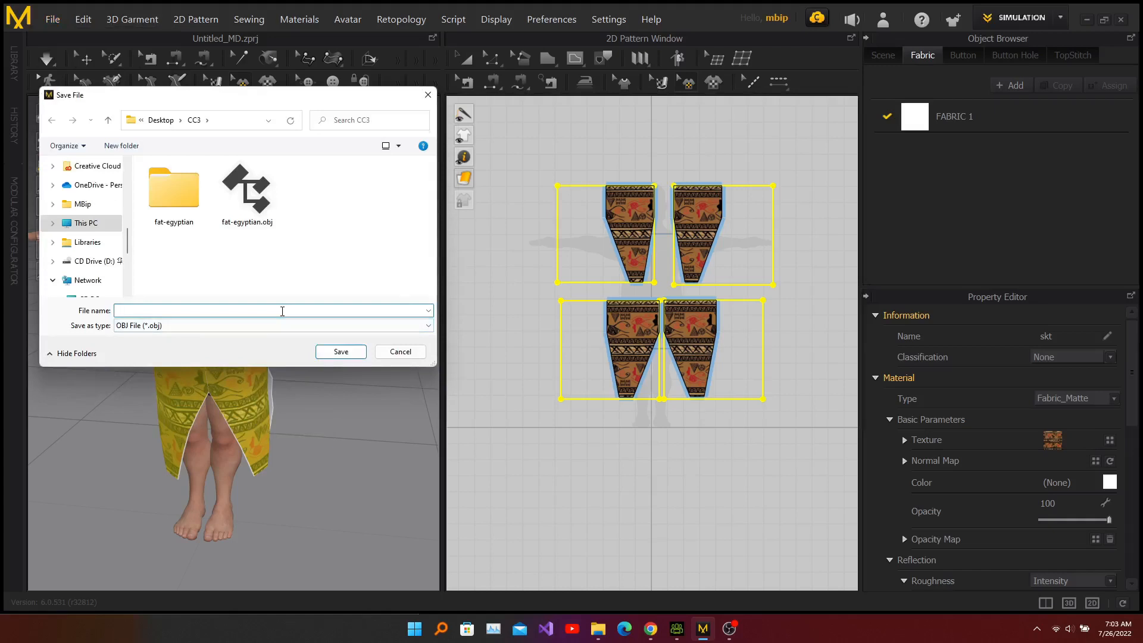
{"action": "type", "text": "skt"}
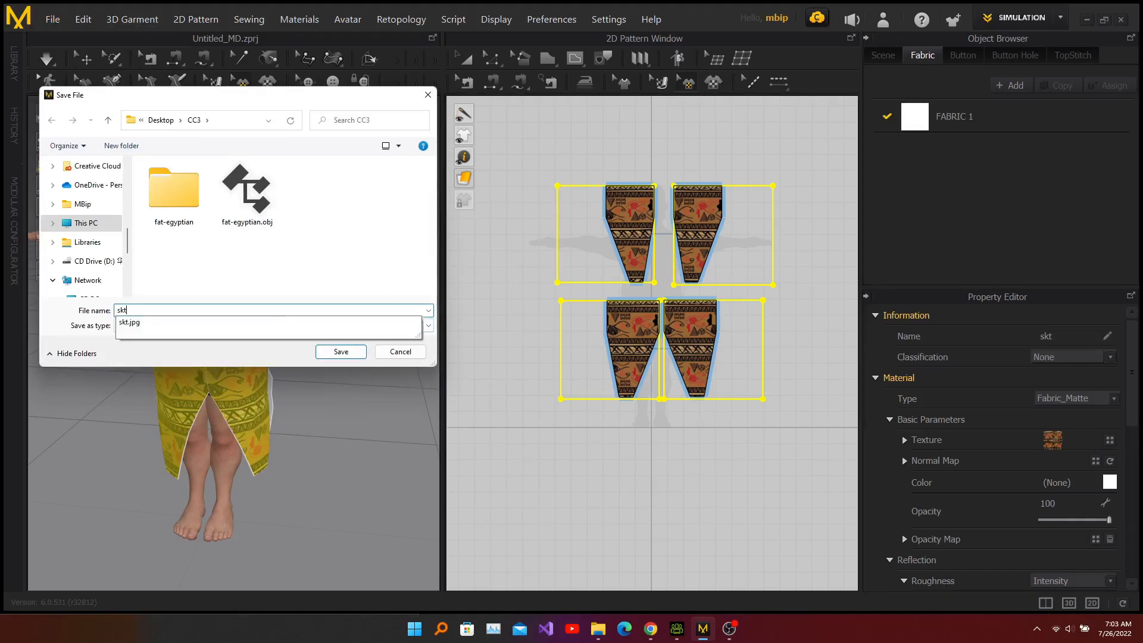
{"action": "left_click", "coordinate": [357, 235]}
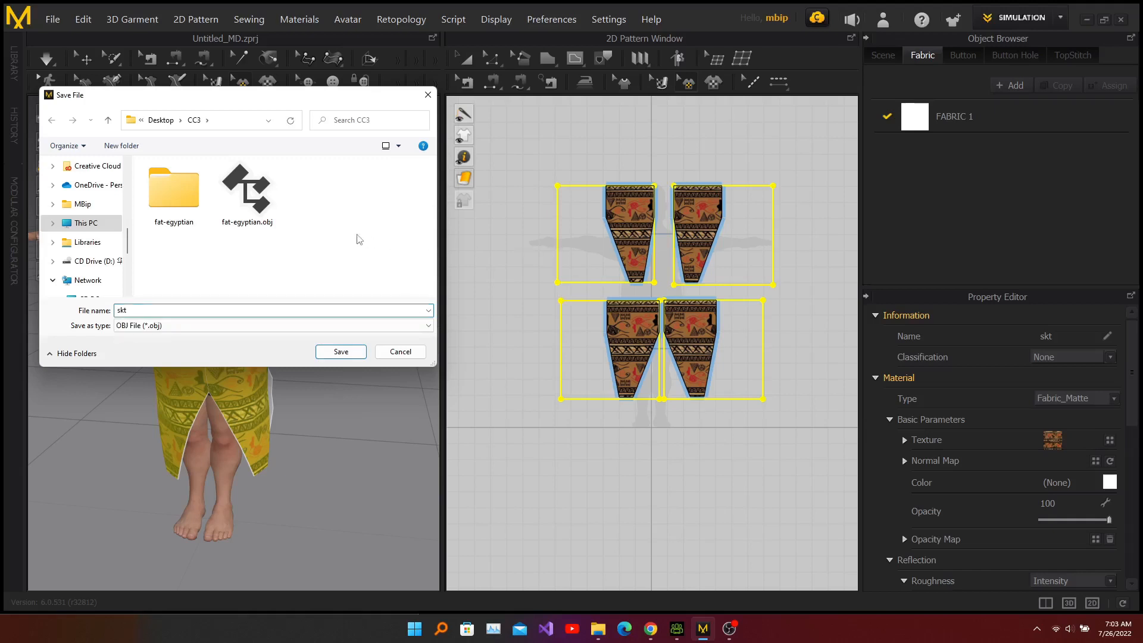
{"action": "left_click", "coordinate": [339, 355]}
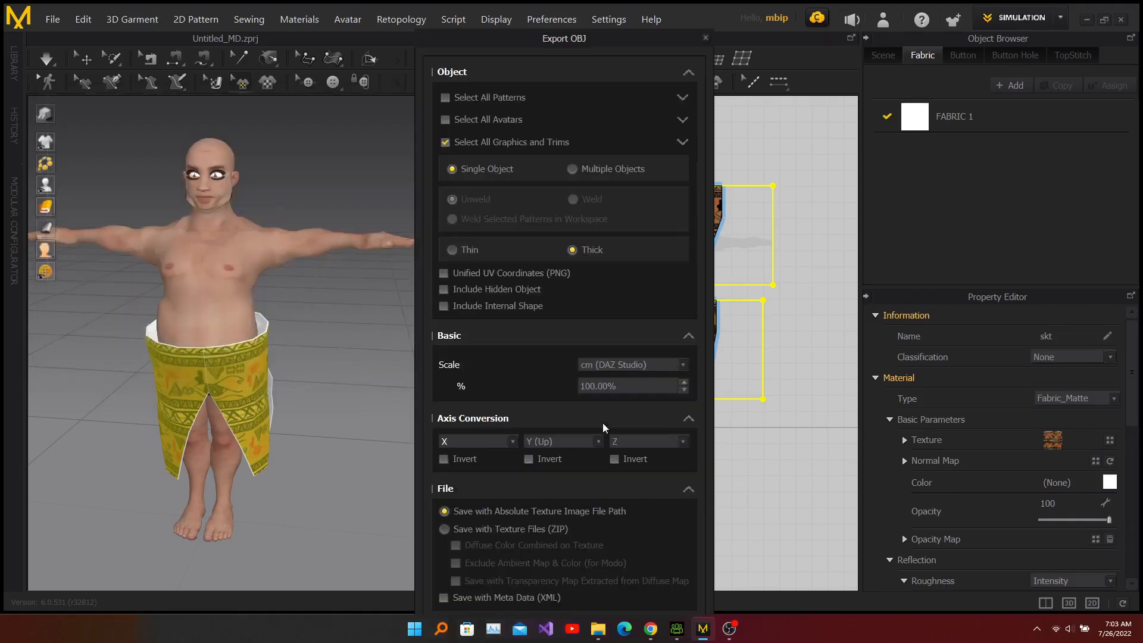
Set the OBJ export scale to mm (Default) and complete the export
{"action": "left_click_drag", "start_coordinate": [560, 51], "coordinate": [562, 33]}
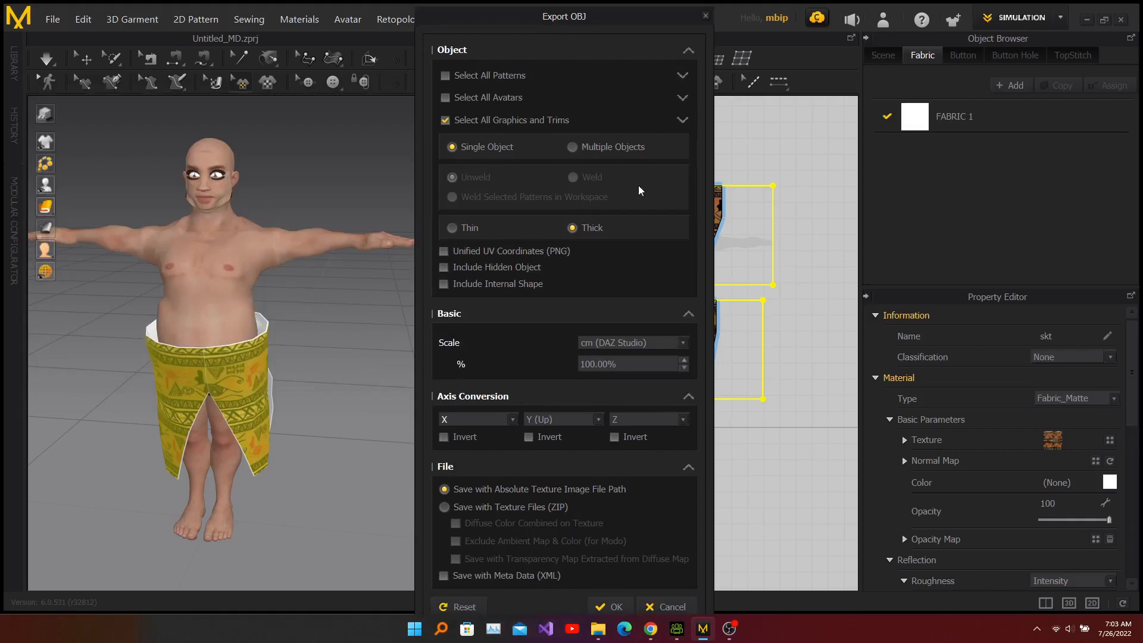
{"action": "left_click", "coordinate": [645, 342]}
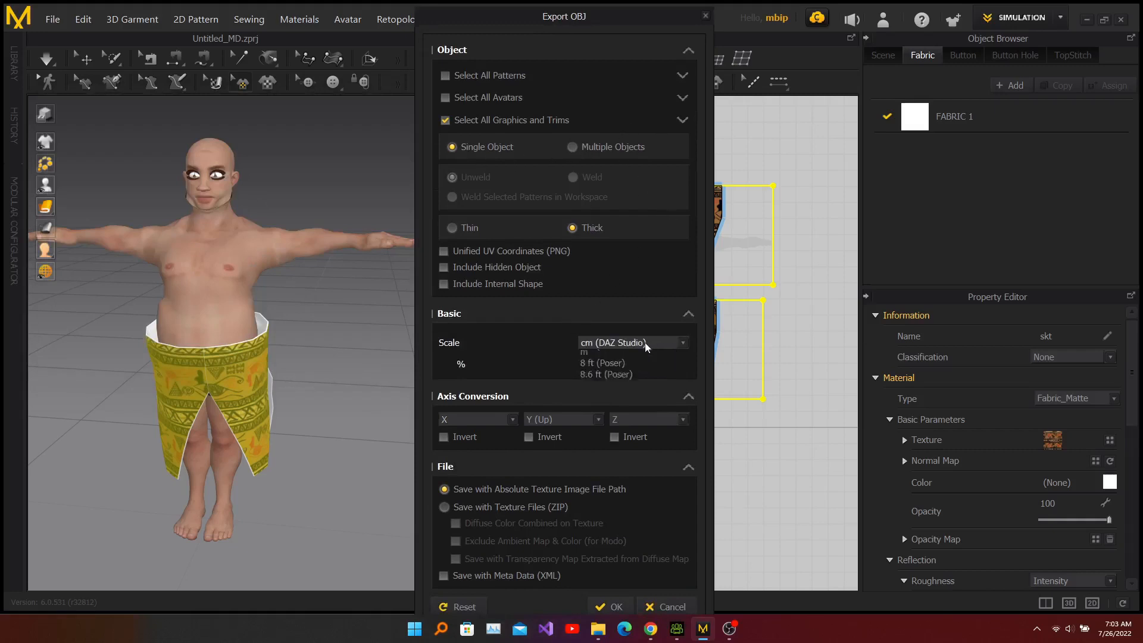
{"action": "left_click", "coordinate": [611, 355]}
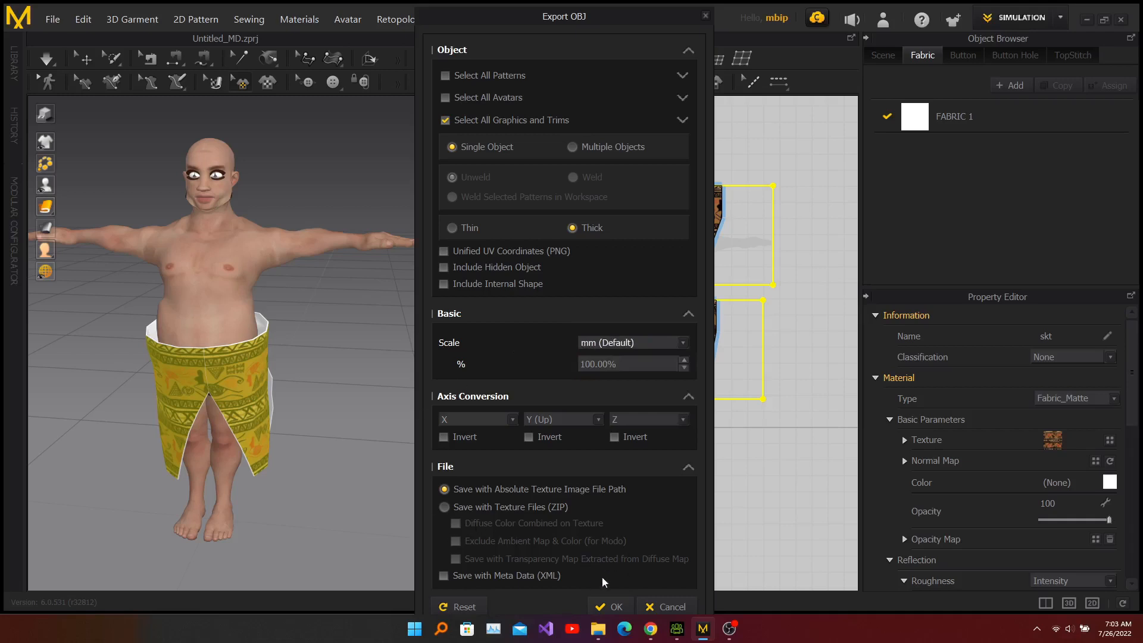
{"action": "left_click", "coordinate": [609, 609]}
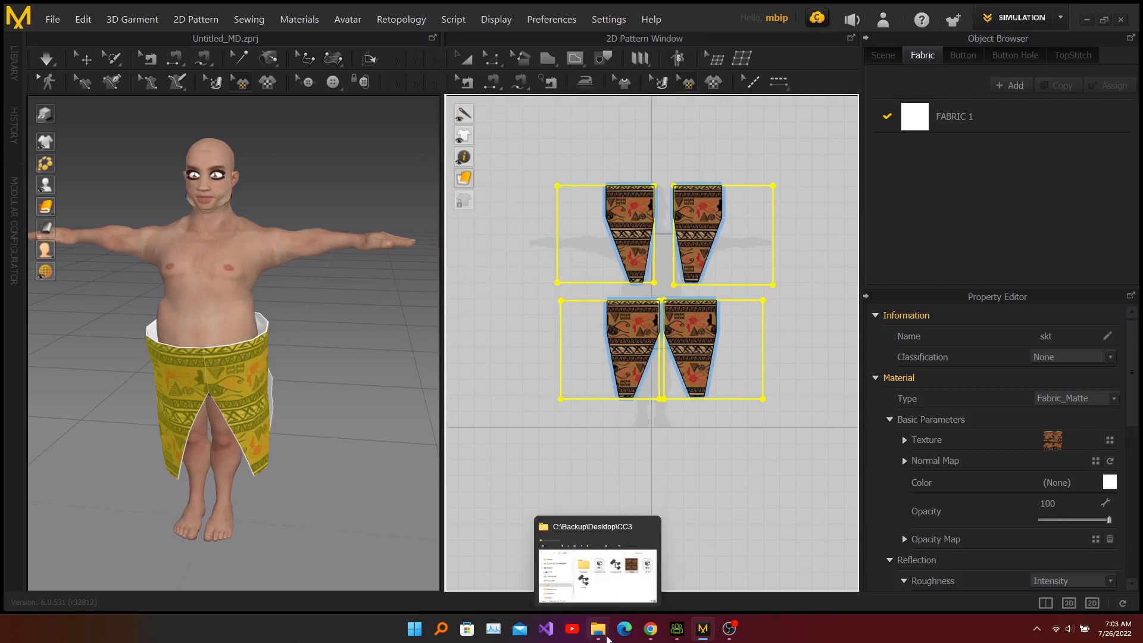
Check the CC3 folder for the exported skt.obj and switch to Character Creator 3
{"action": "left_click", "coordinate": [600, 632]}
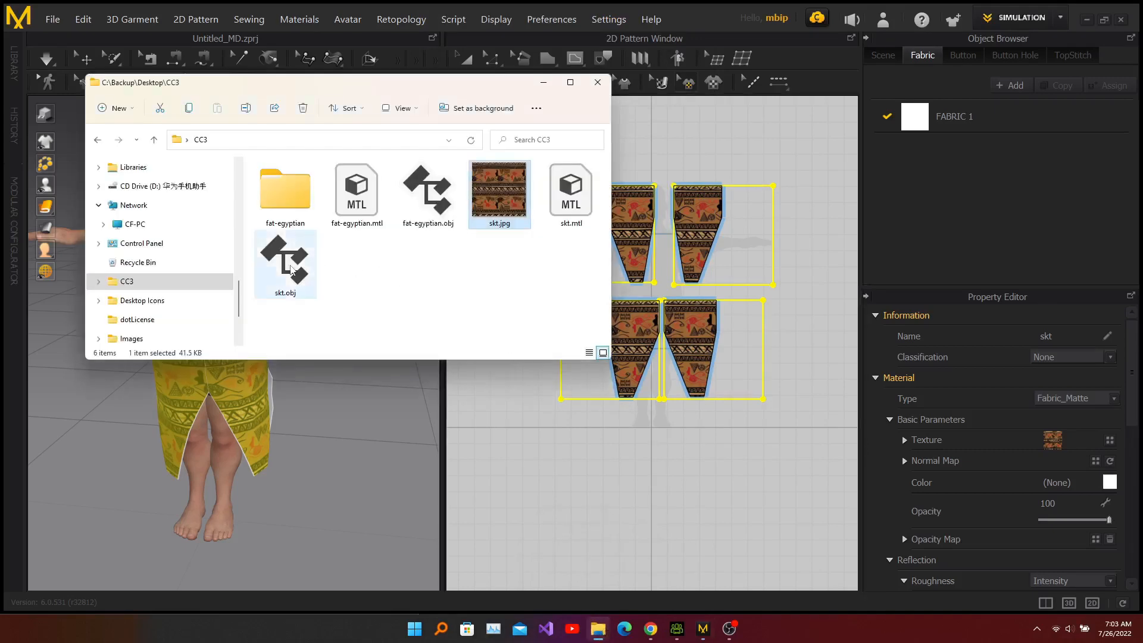
{"action": "left_click", "coordinate": [301, 282]}
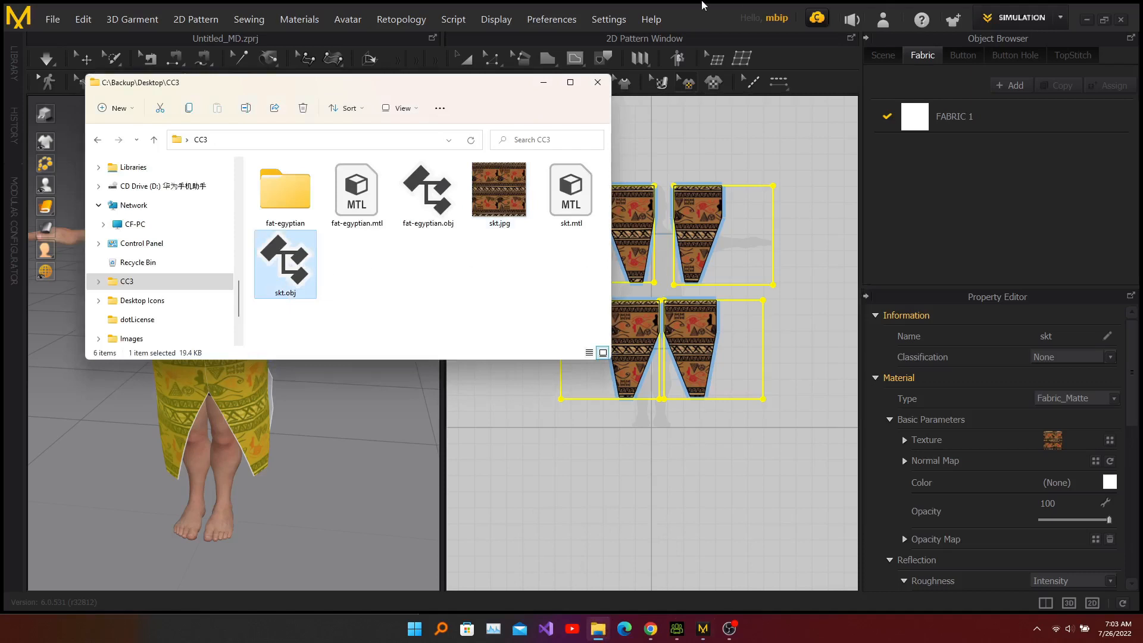
{"action": "left_click", "coordinate": [702, 5]}
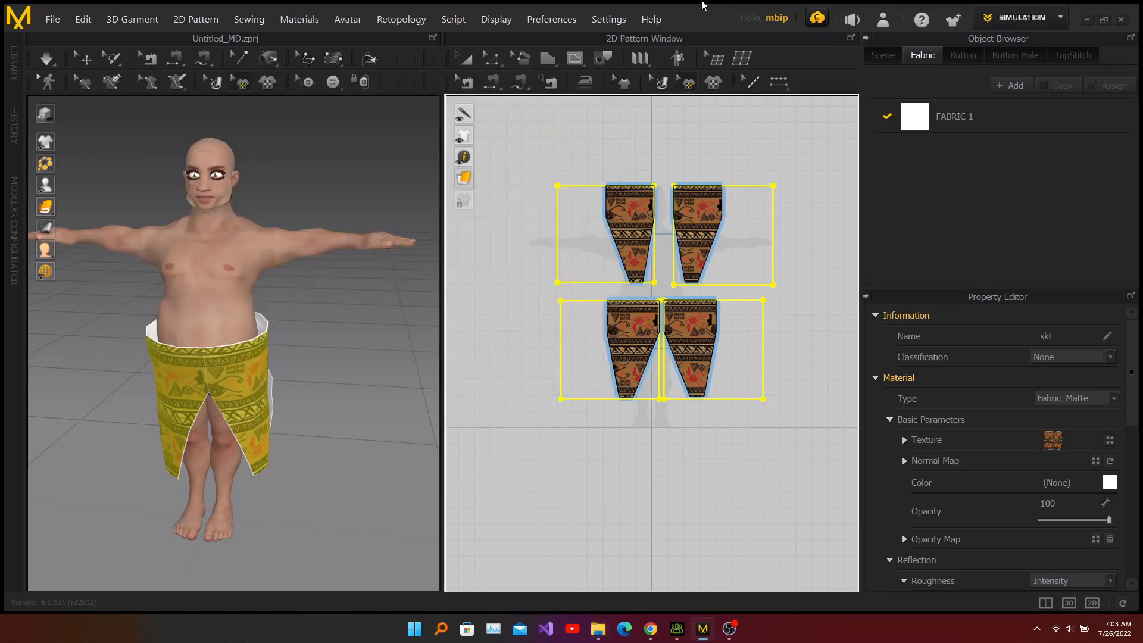
{"action": "left_click", "coordinate": [677, 632]}
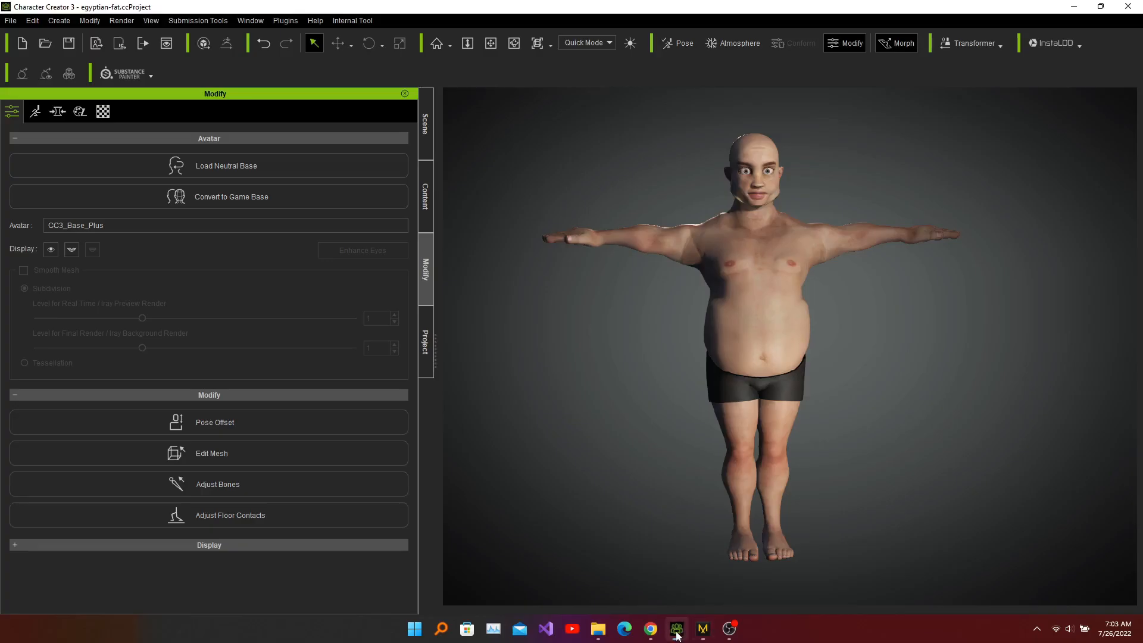